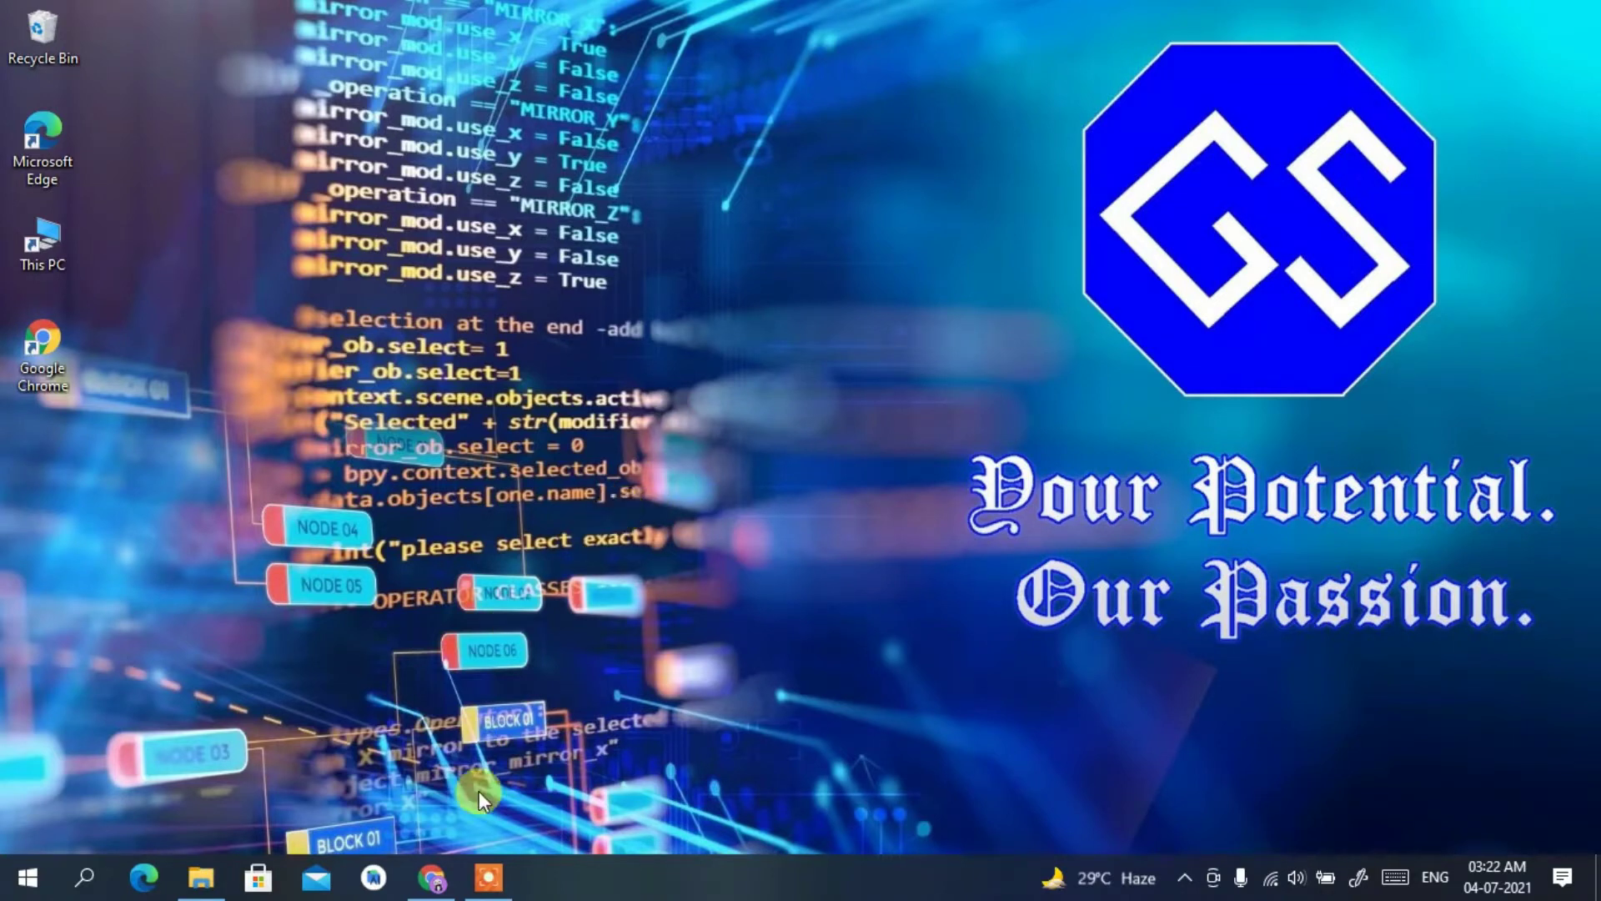
Step: Restore the Google Chrome window from the taskbar
{"action": "left_click", "coordinate": [434, 871]}
Step: Search Google for 'jdk download' from the new tab's address bar
{"action": "left_click", "coordinate": [600, 62]}
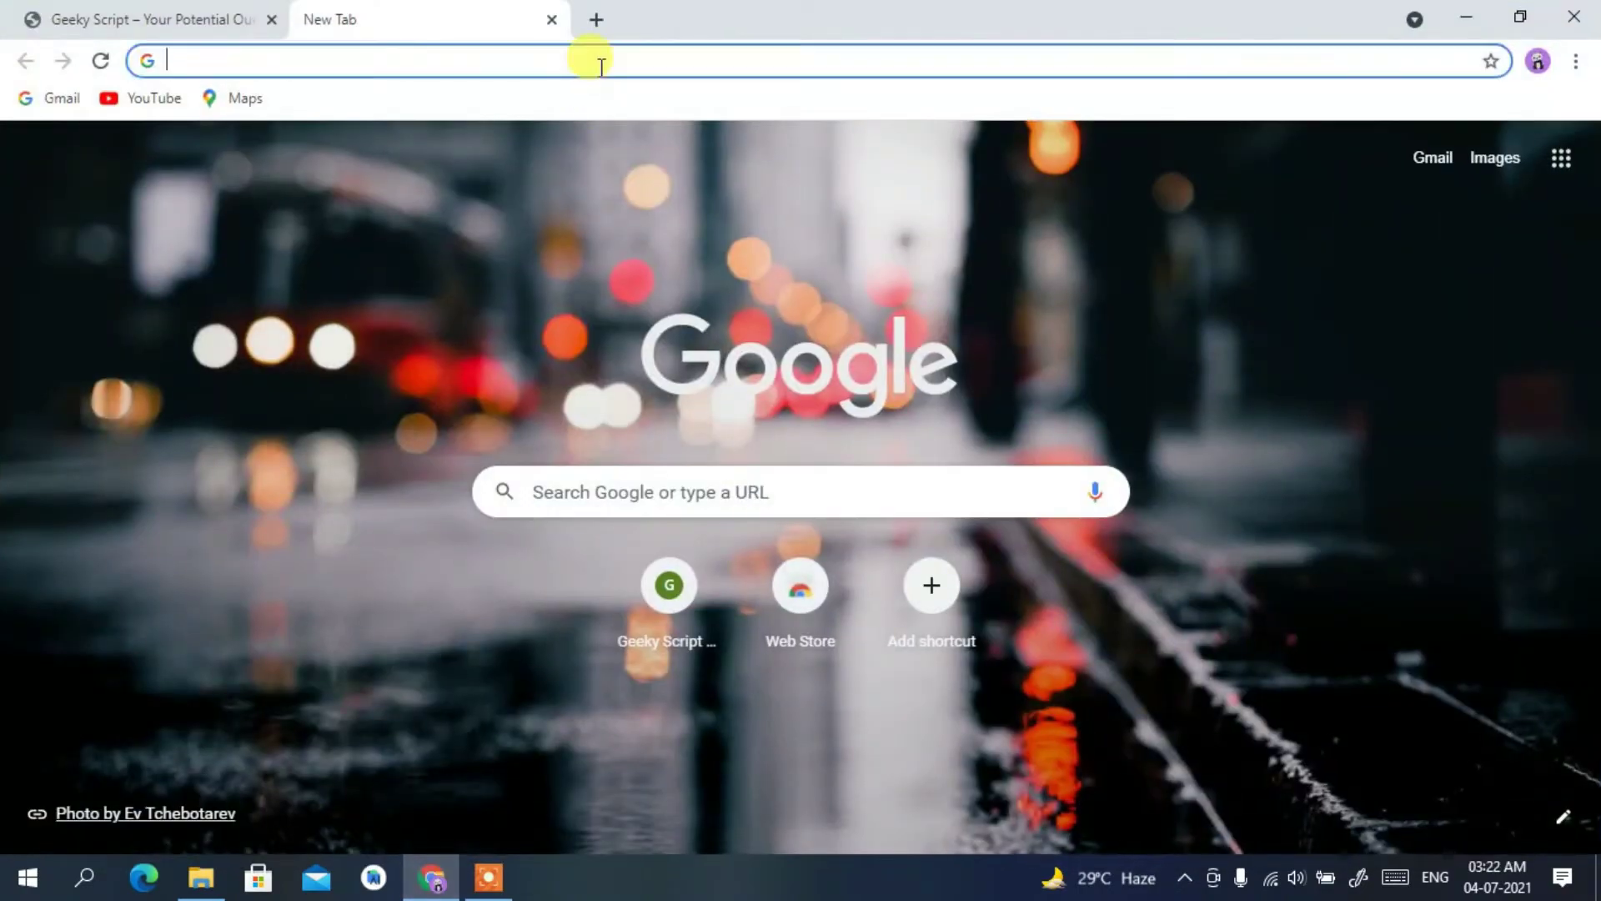
{"action": "type", "text": "jdk "}
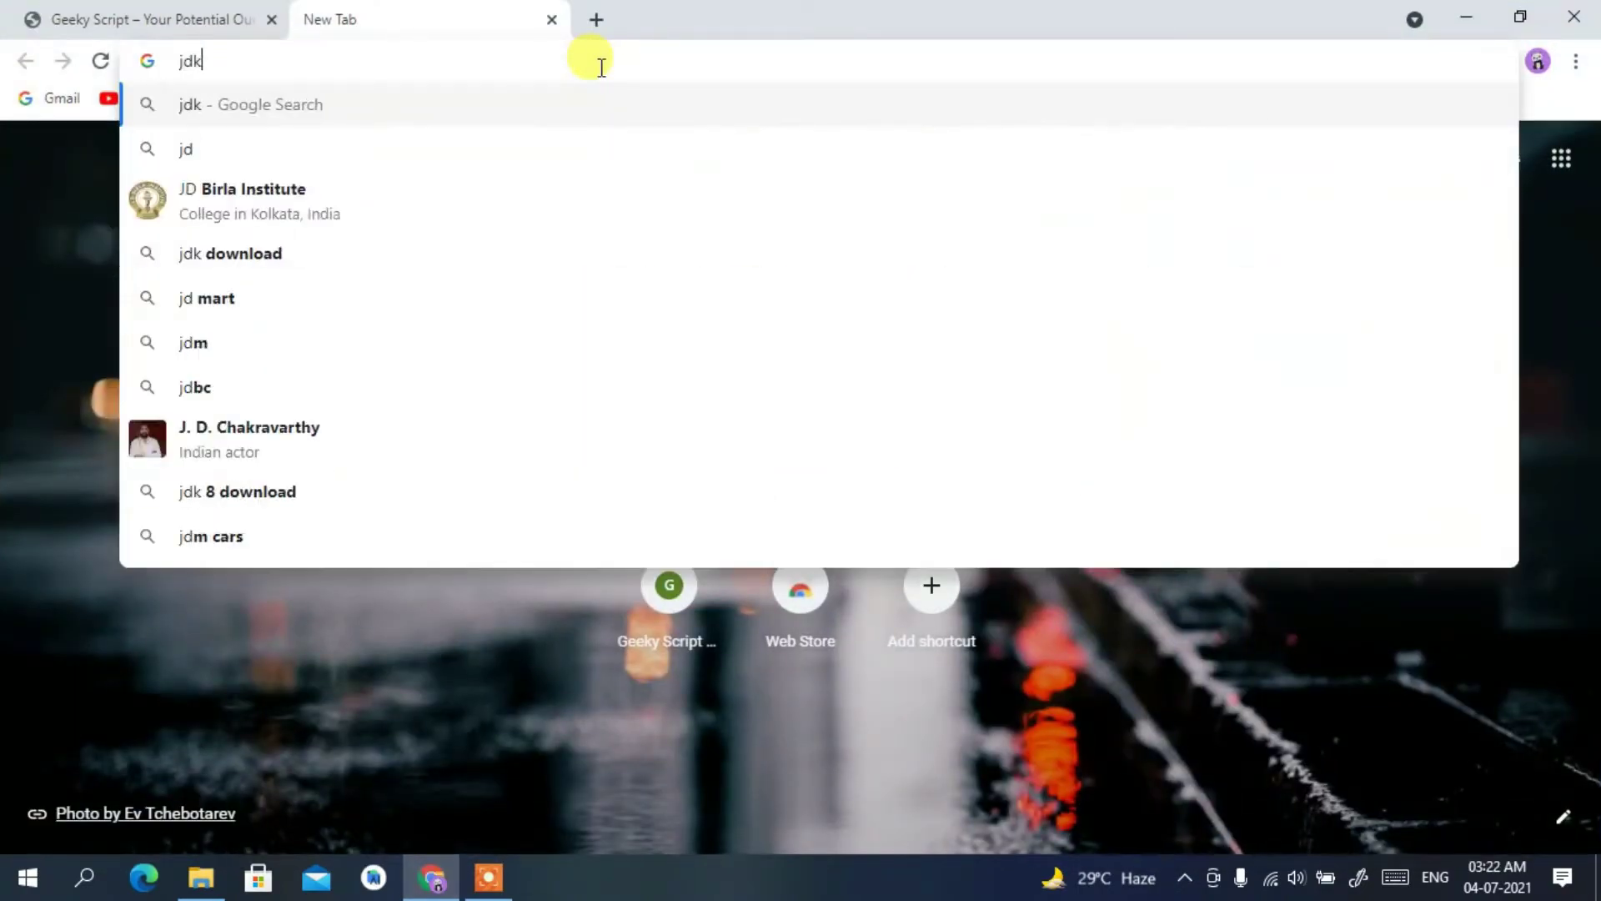
{"action": "type", "text": "download"}
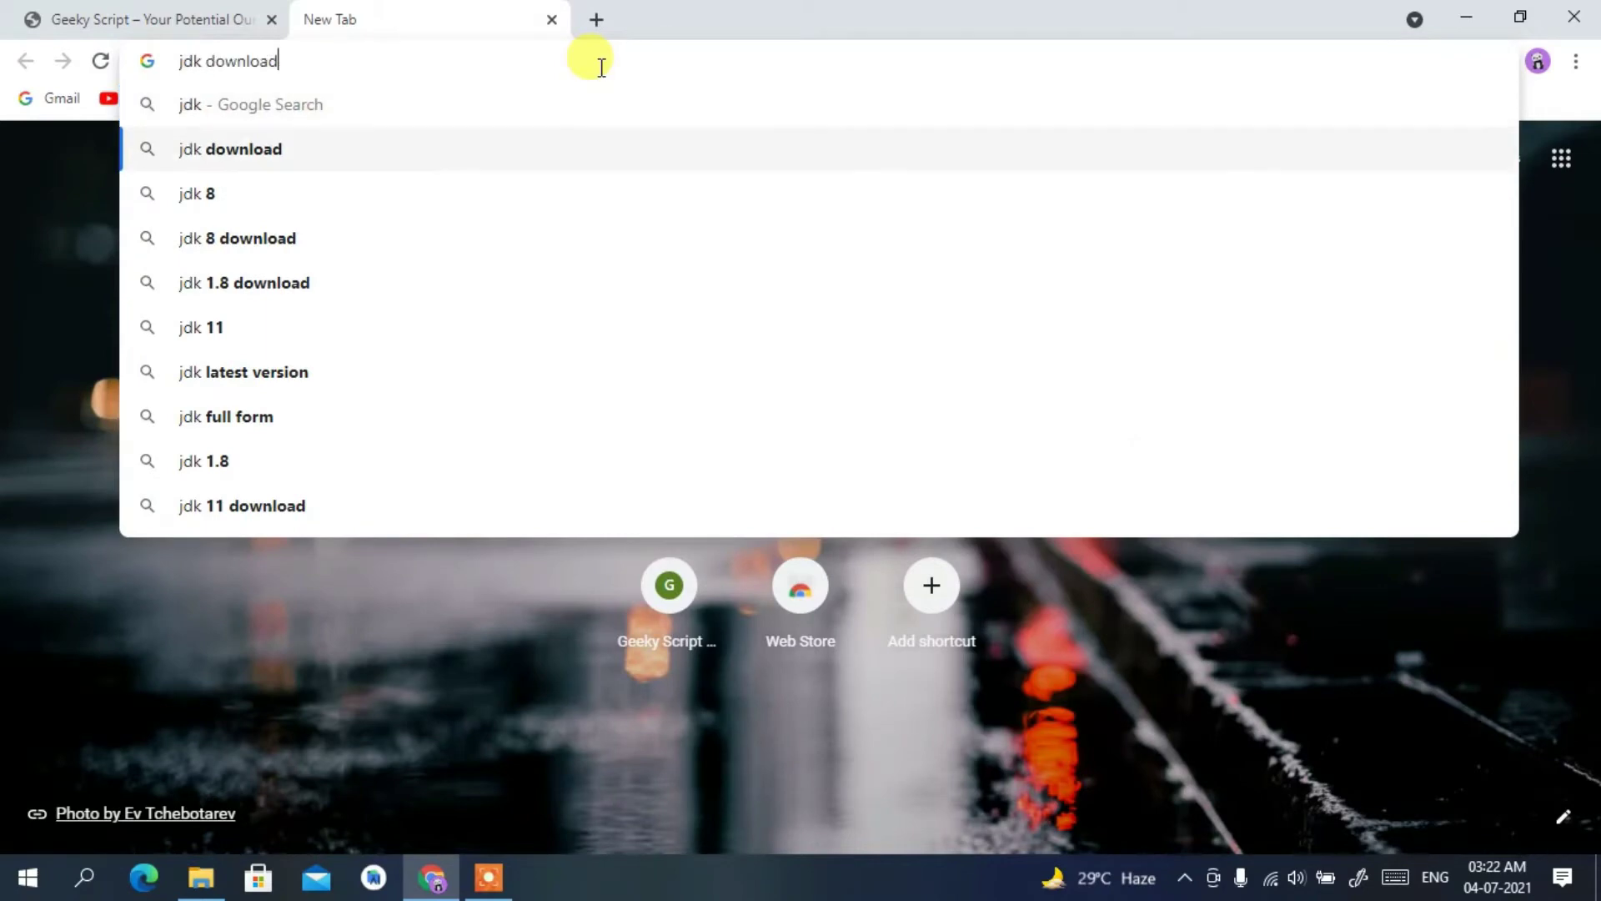
{"action": "key", "text": "Return"}
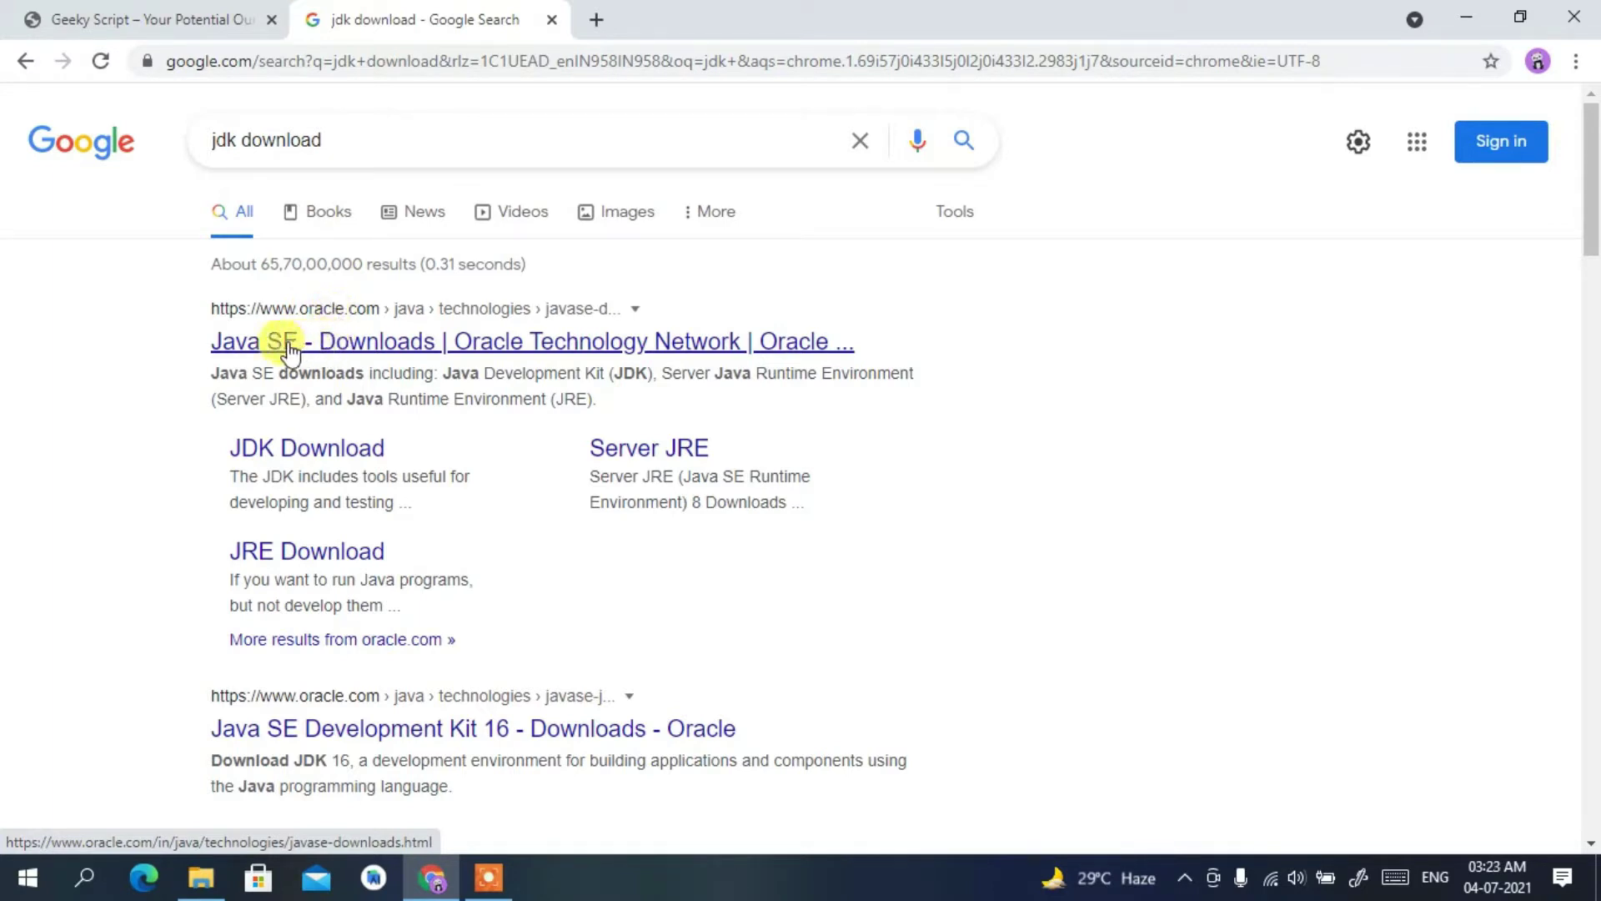
Step: Open Oracle's Java SE Downloads result, note 16.0.1 as latest, and go to the JDK 16 downloads page
{"action": "left_click", "coordinate": [419, 338]}
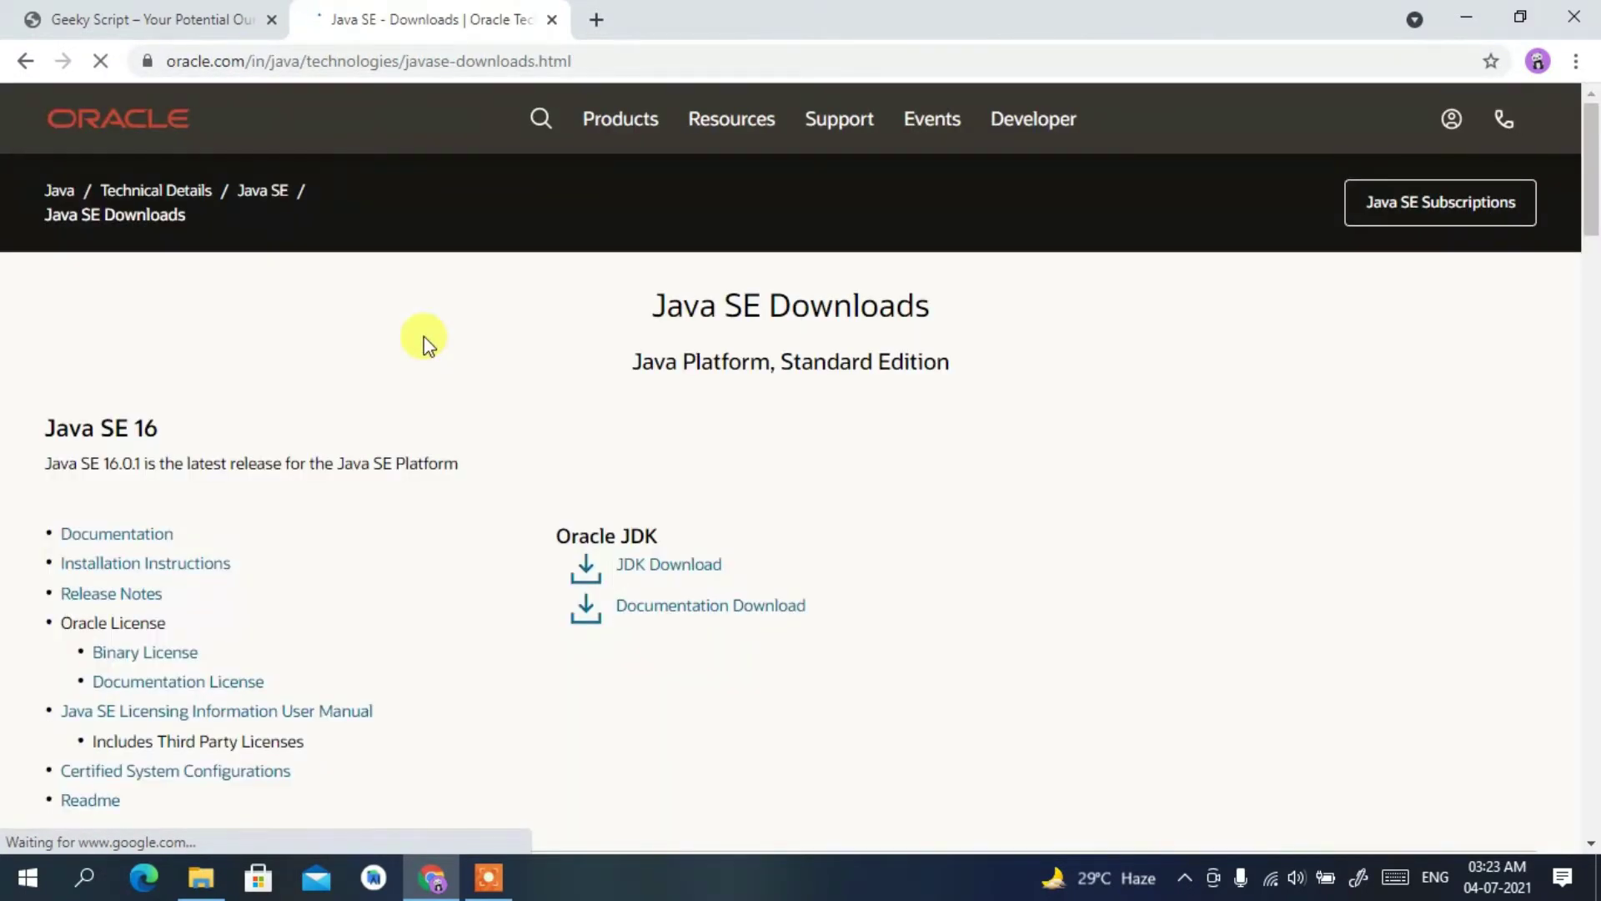
{"action": "scroll", "coordinate": [423, 337], "scroll_direction": "down", "scroll_amount": 3}
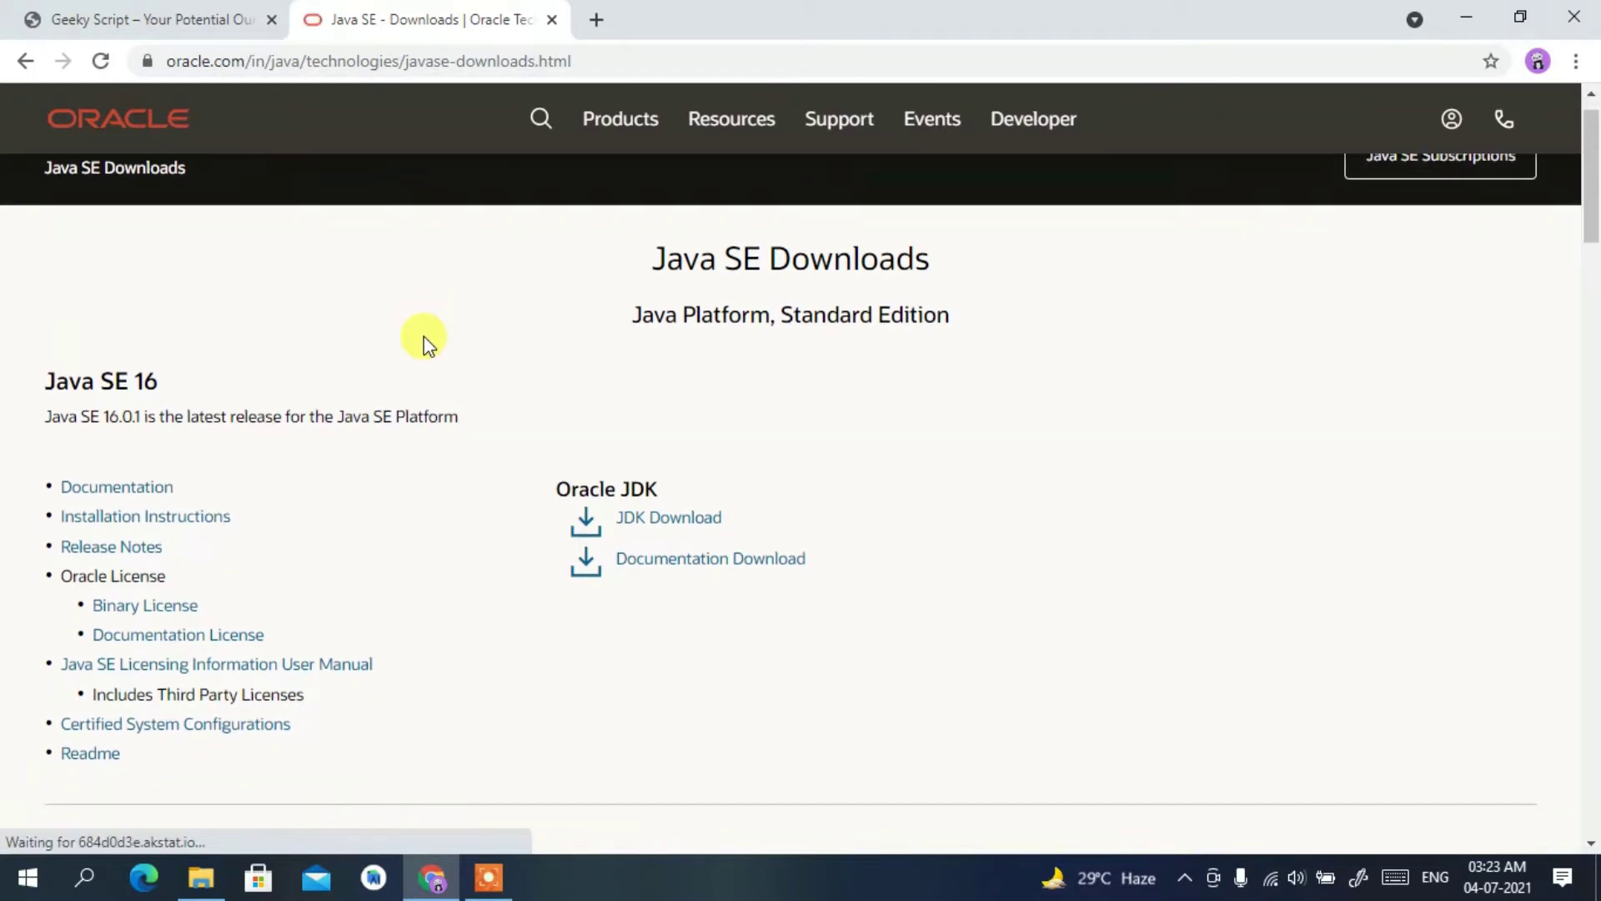
{"action": "scroll", "coordinate": [424, 336], "scroll_direction": "down", "scroll_amount": 2}
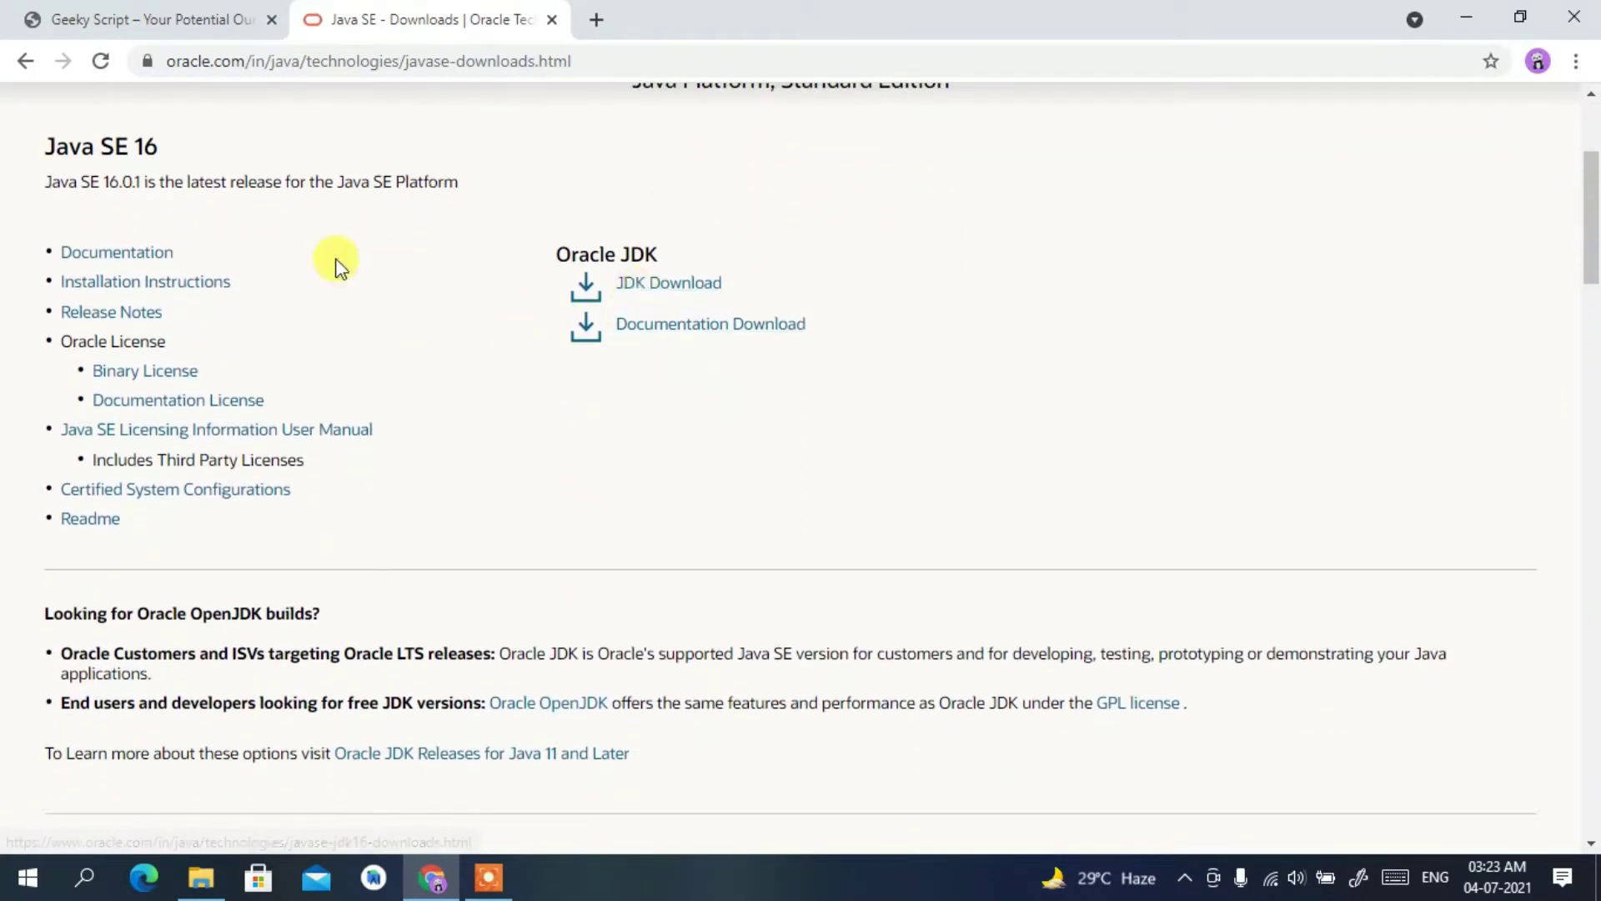
{"action": "left_click_drag", "start_coordinate": [144, 185], "coordinate": [47, 187]}
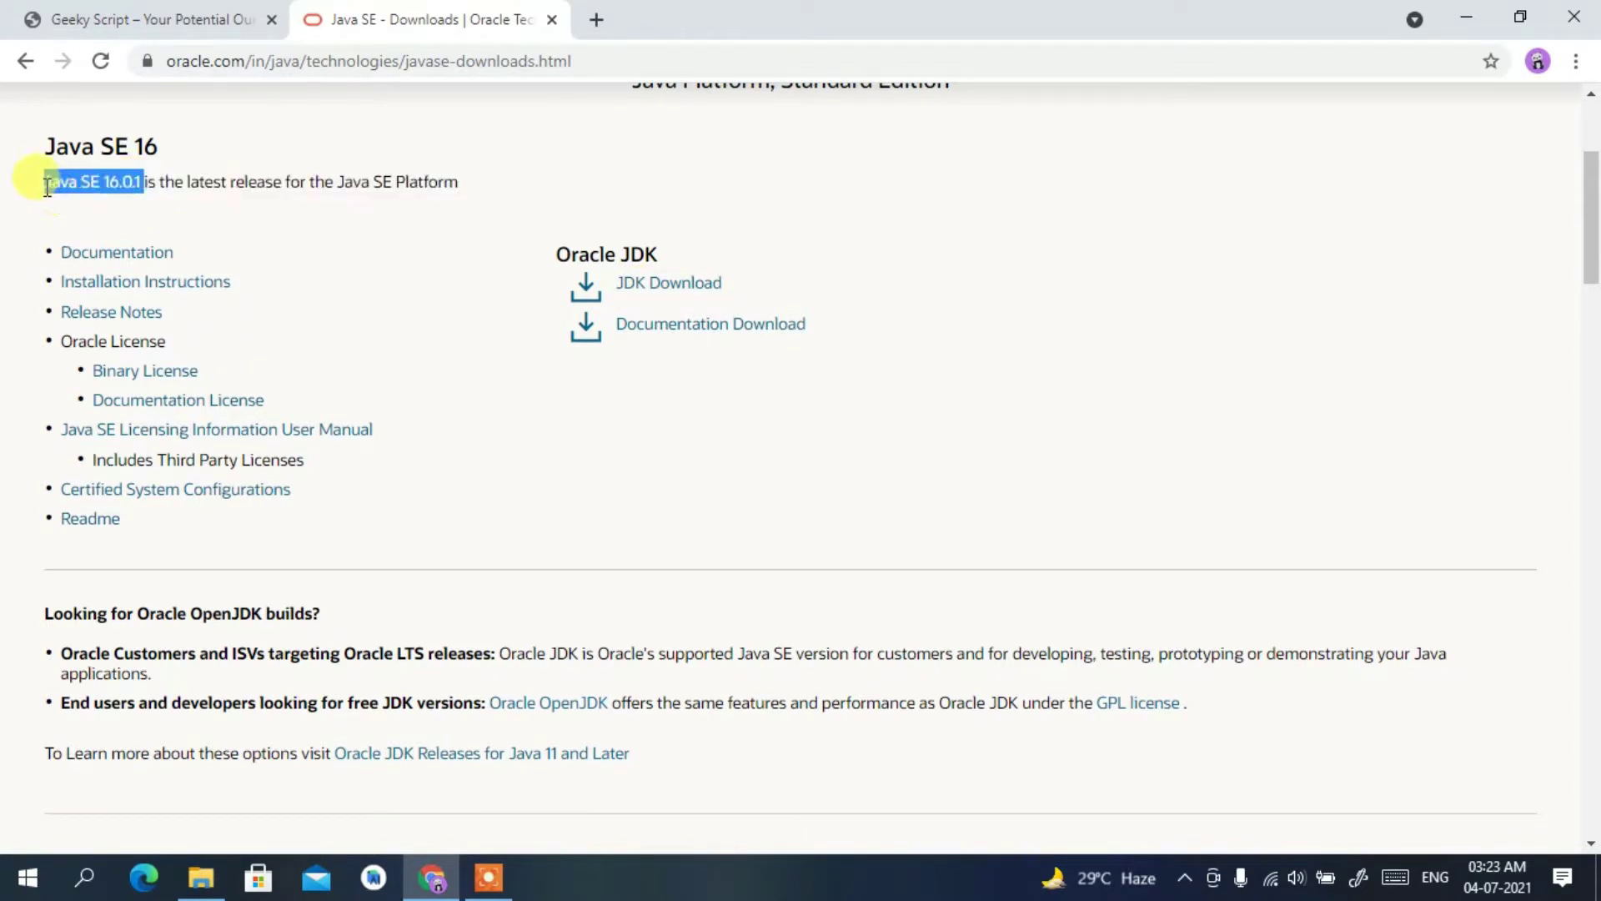
{"action": "left_click", "coordinate": [689, 288]}
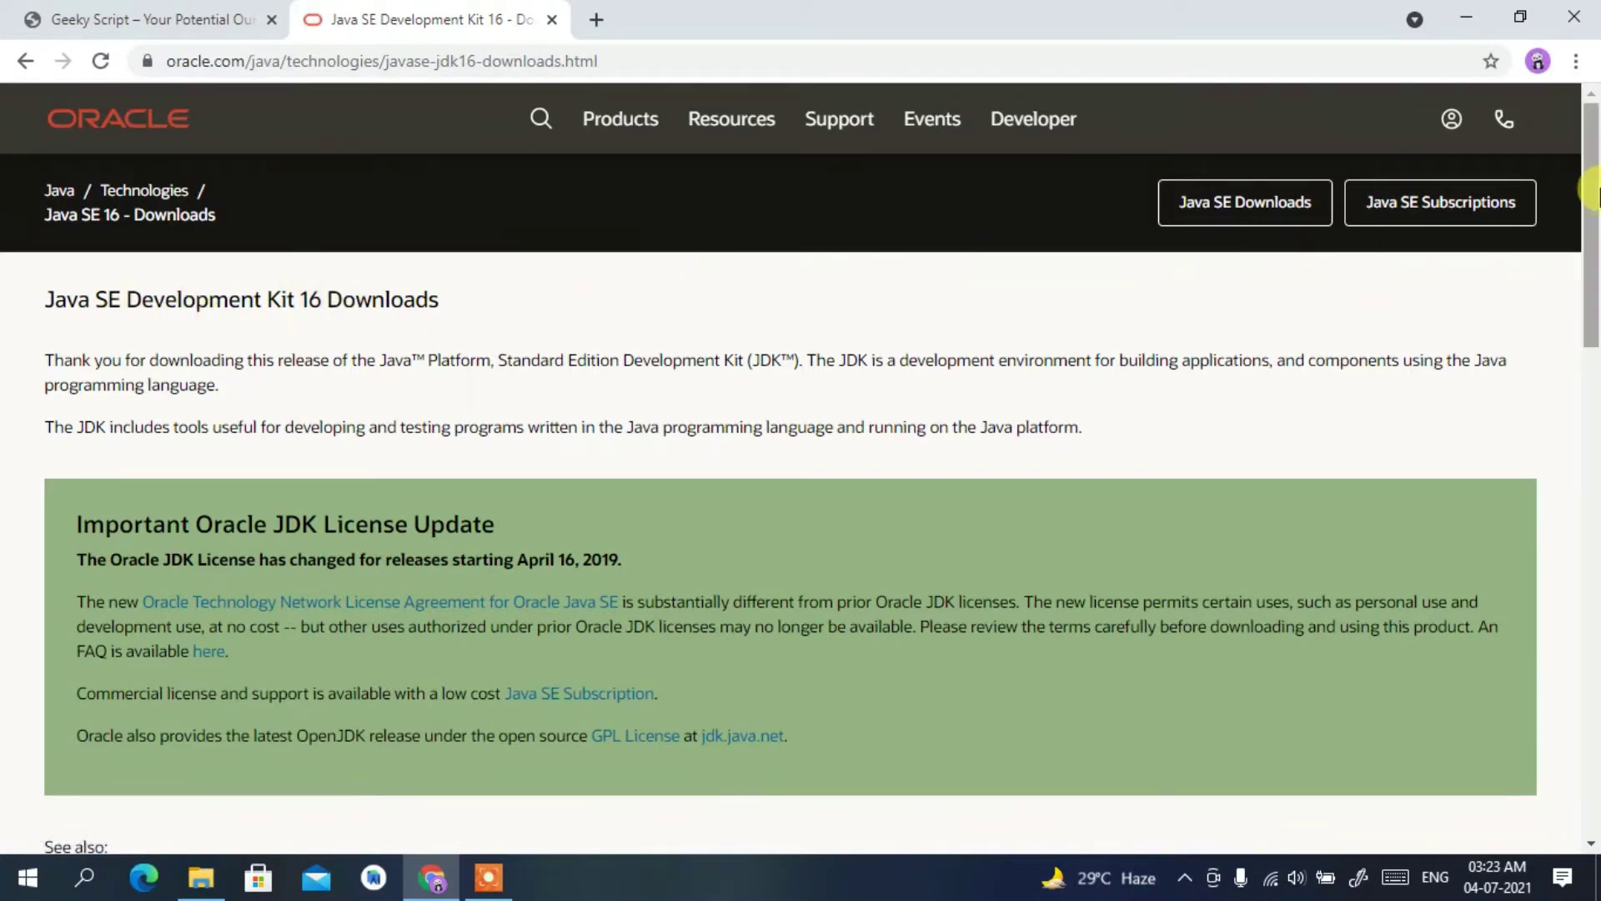
Step: Find the Windows x64 Installer row and request jdk-16.0.1_windows-x64_bin.exe
{"action": "left_click_drag", "start_coordinate": [1593, 196], "coordinate": [1593, 555]}
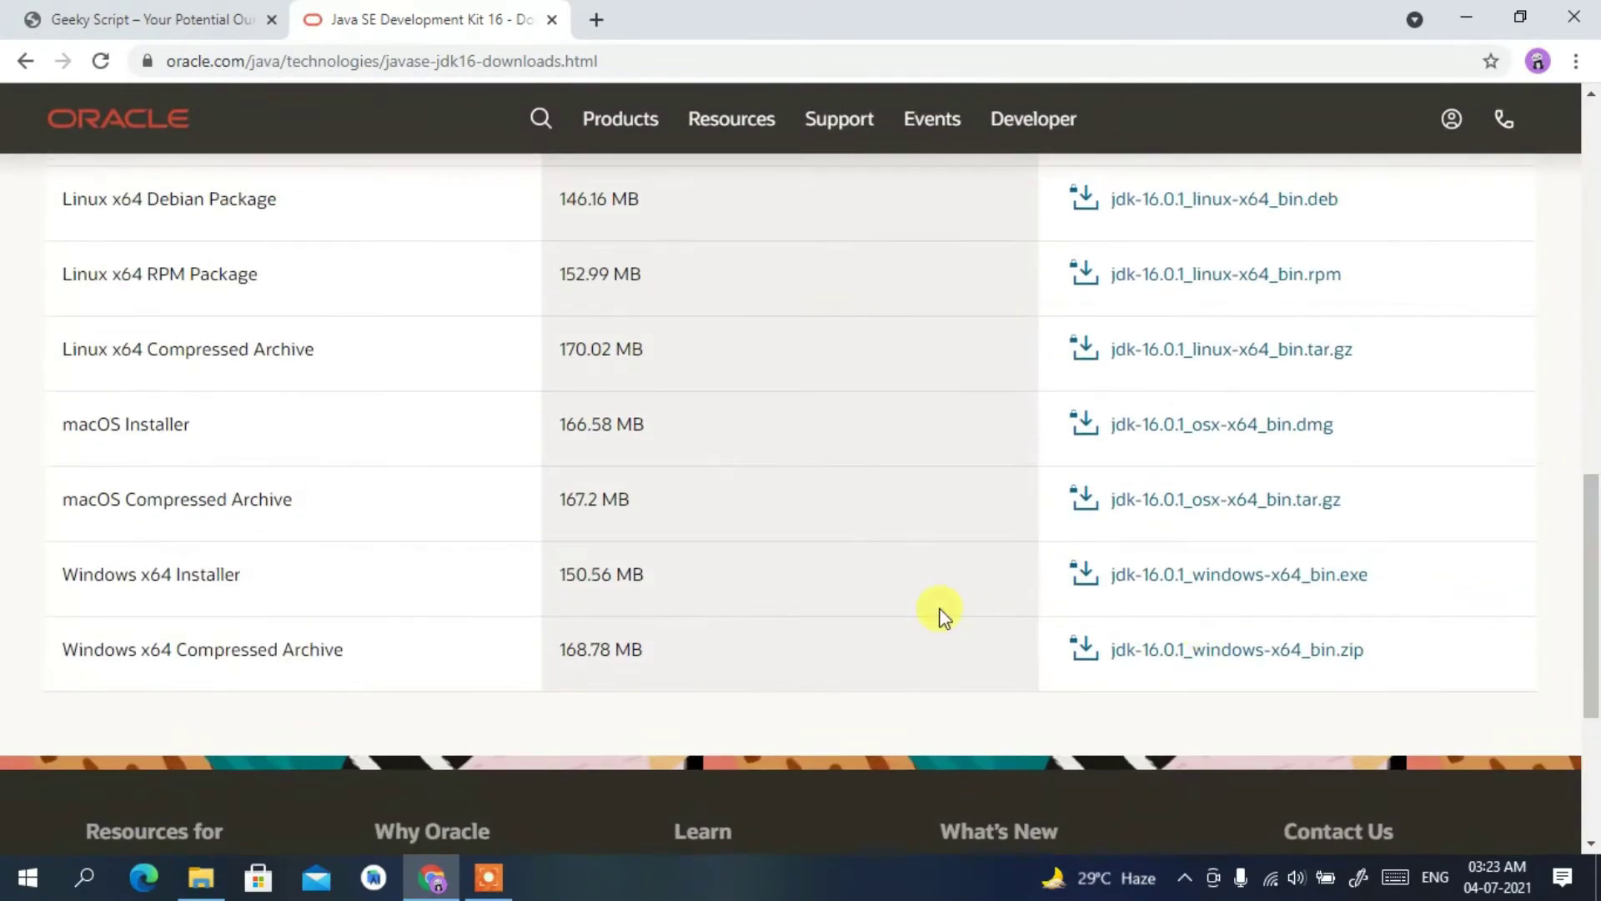
{"action": "left_click_drag", "start_coordinate": [246, 574], "coordinate": [61, 572]}
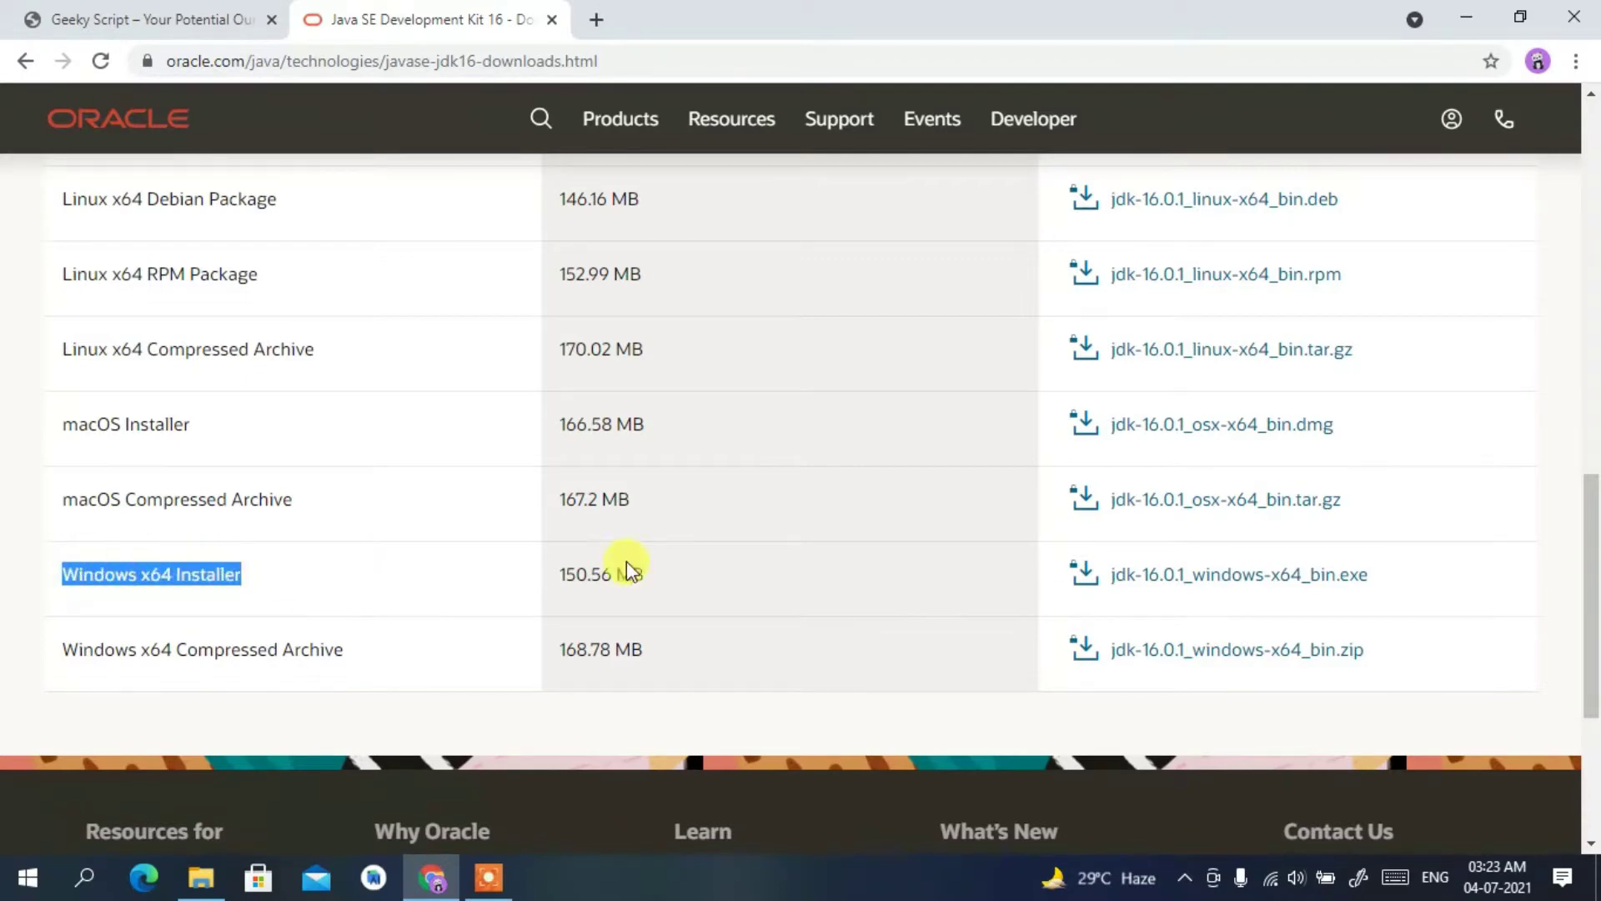
{"action": "left_click_drag", "start_coordinate": [1594, 590], "coordinate": [1591, 518]}
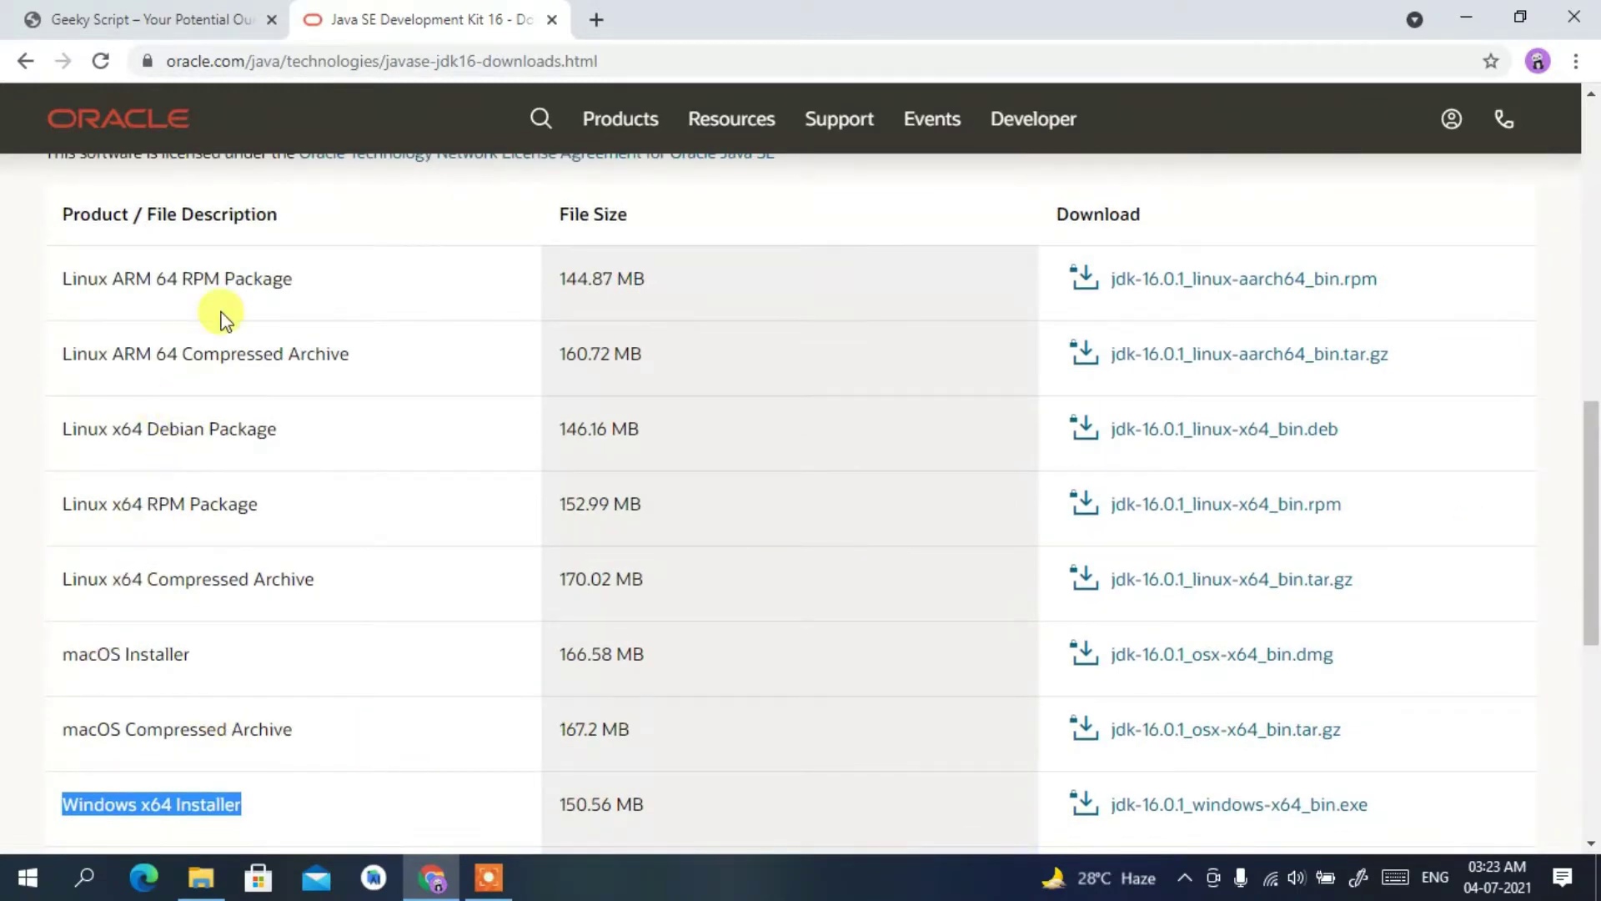
{"action": "scroll", "coordinate": [224, 316], "scroll_direction": "down", "scroll_amount": 3}
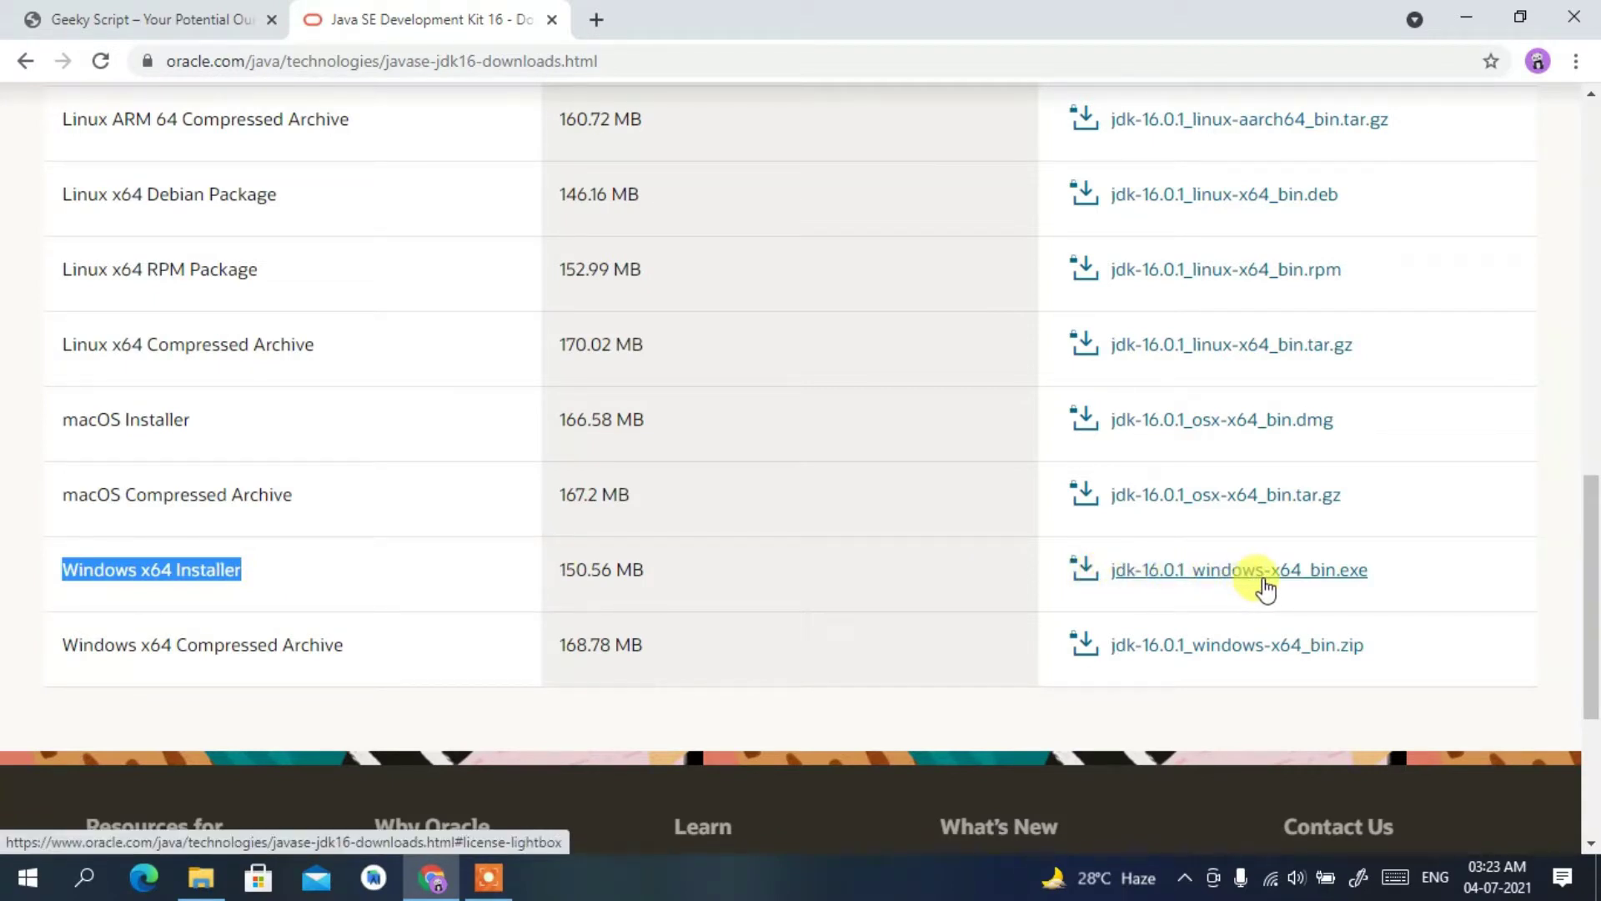
{"action": "left_click", "coordinate": [1323, 581]}
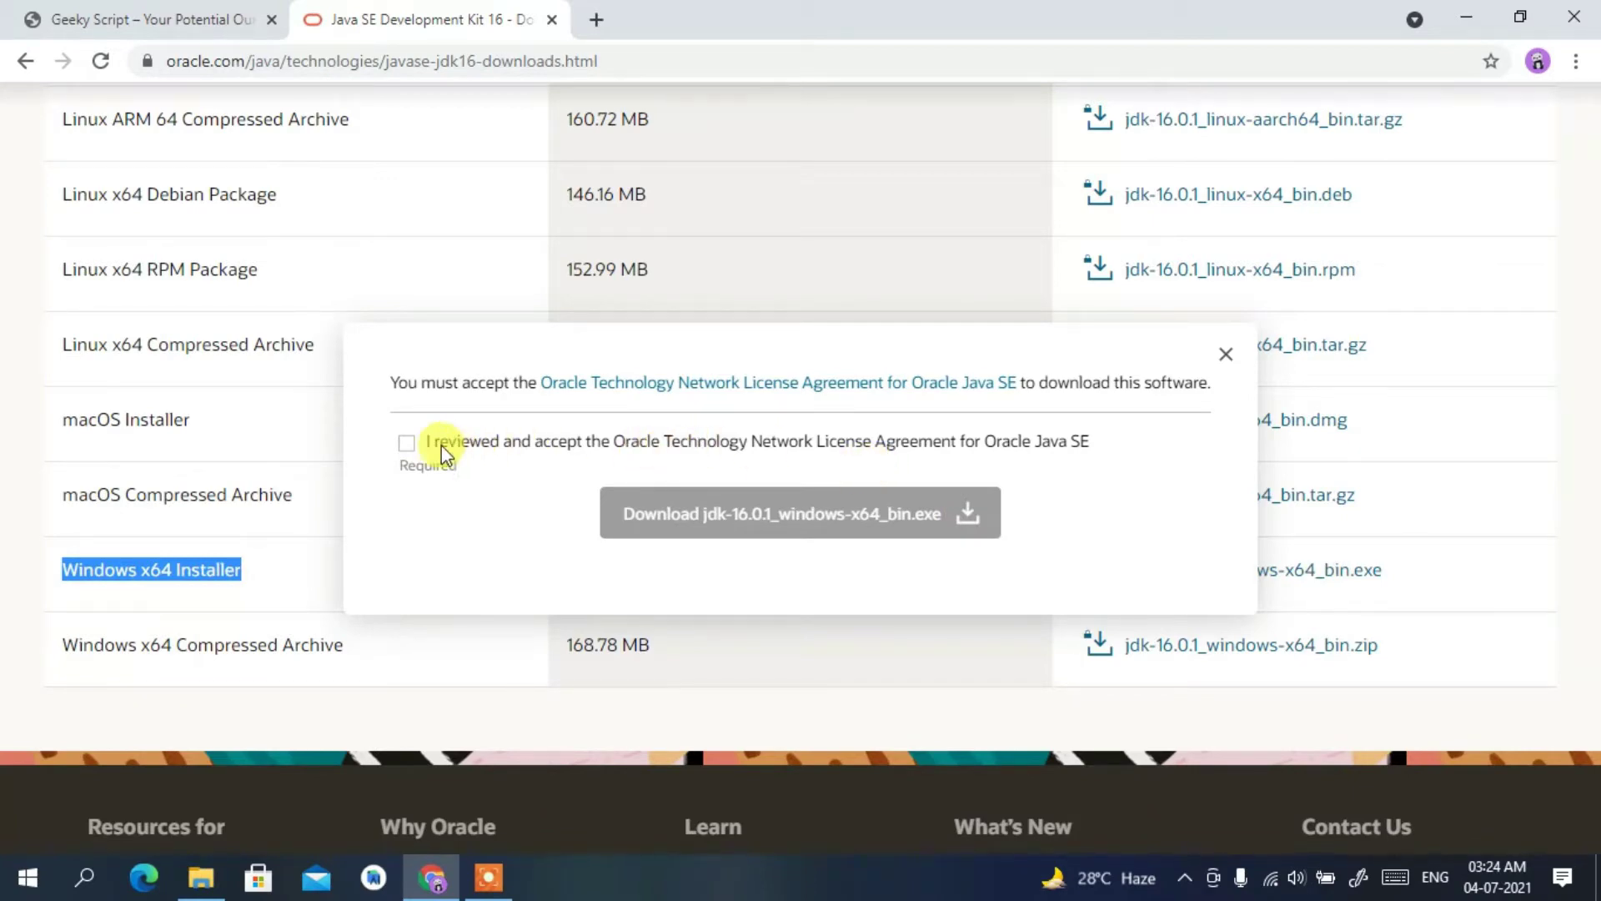
Step: Accept the Oracle license and start downloading jdk-16.0.1_windows-x64_bin.exe
{"action": "left_click", "coordinate": [411, 444]}
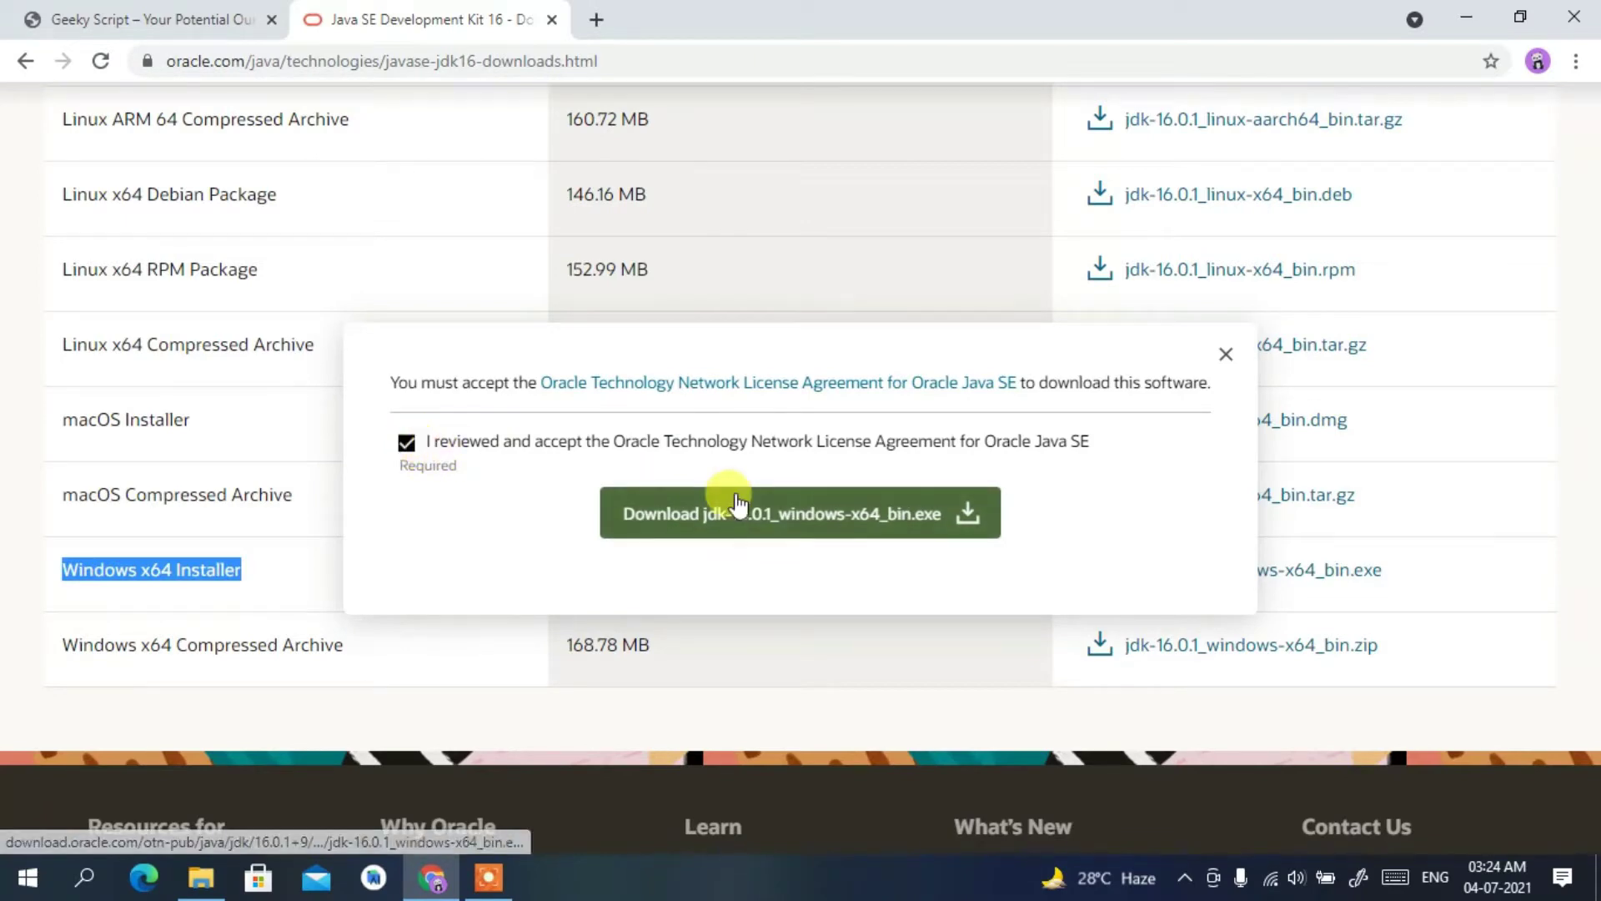
{"action": "left_click", "coordinate": [773, 510]}
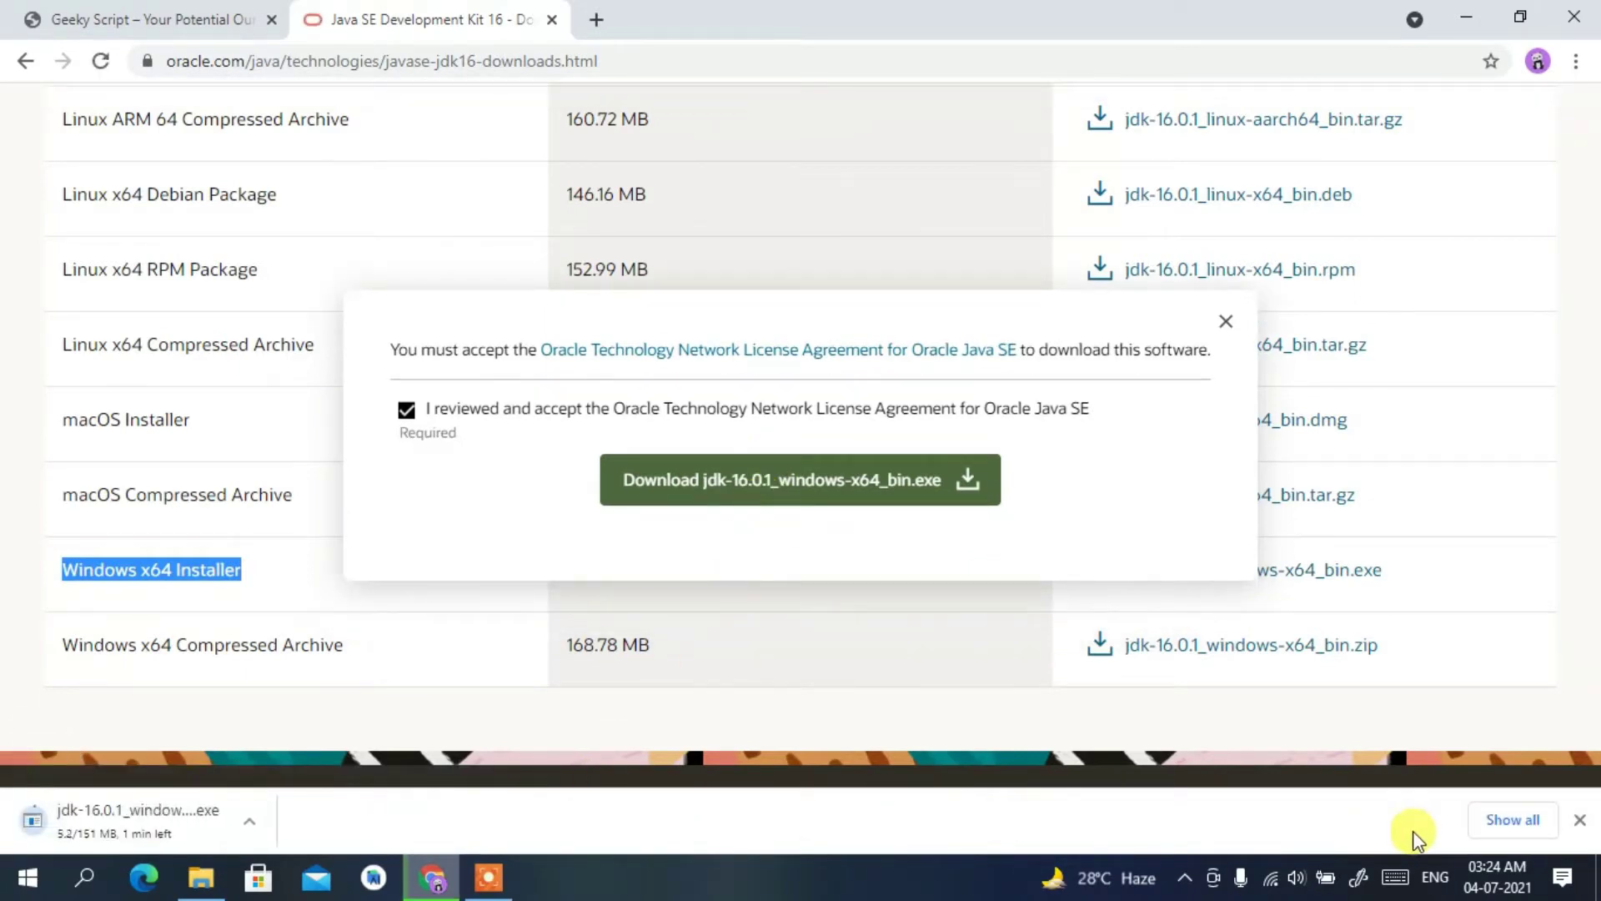
{"action": "left_click", "coordinate": [1502, 813]}
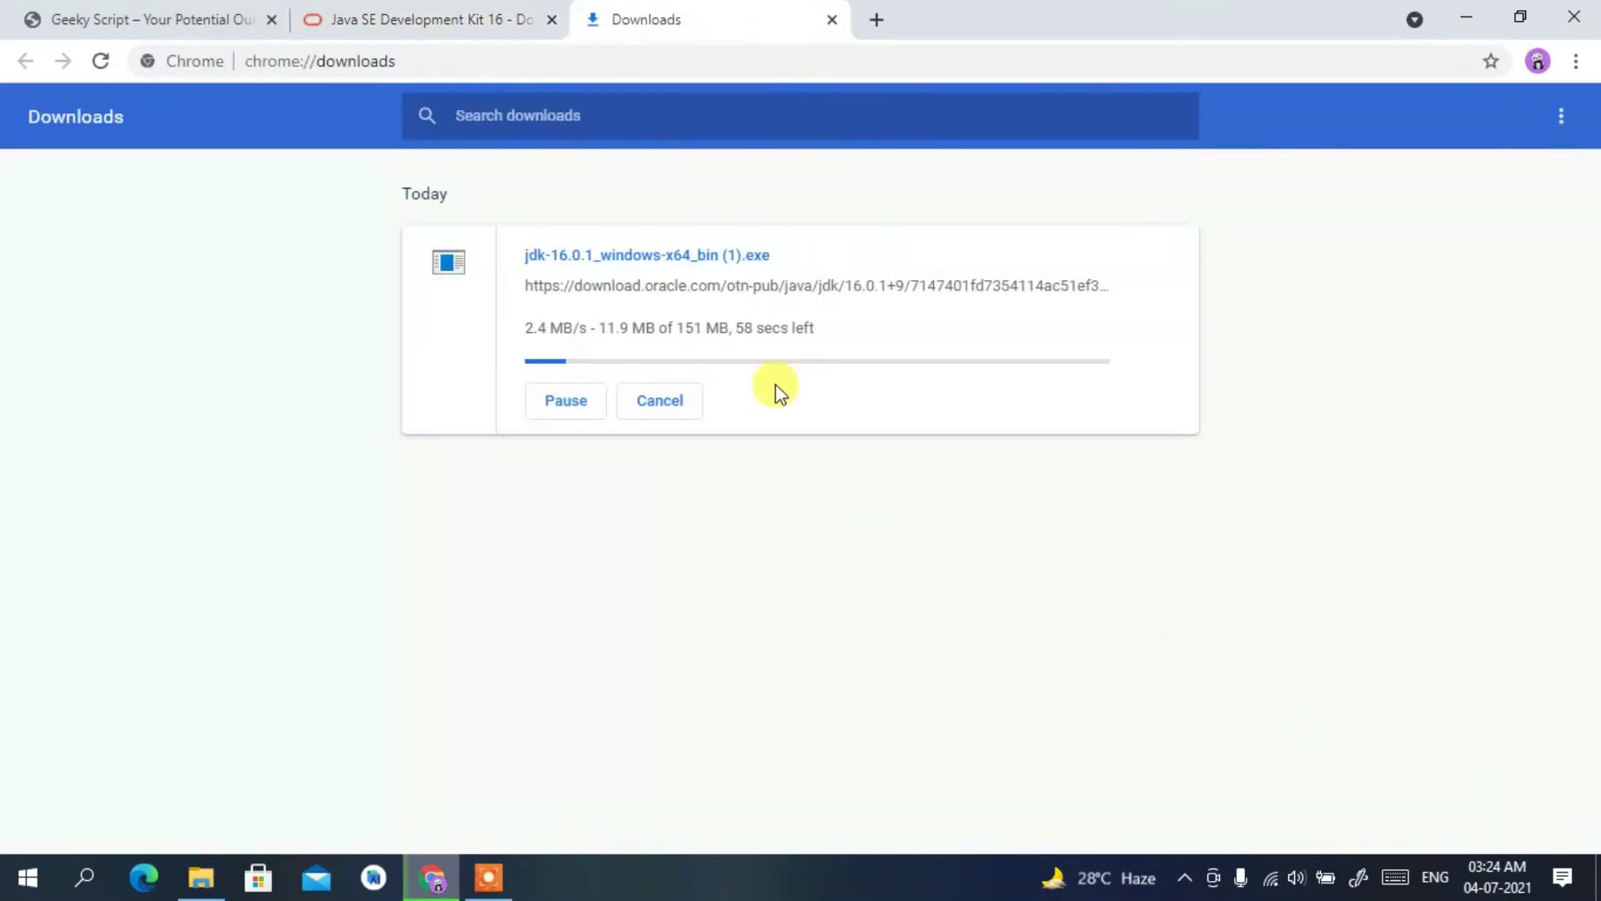
Step: Cancel the installer download, remove it from the downloads list, and minimise Chrome
{"action": "left_click", "coordinate": [568, 402]}
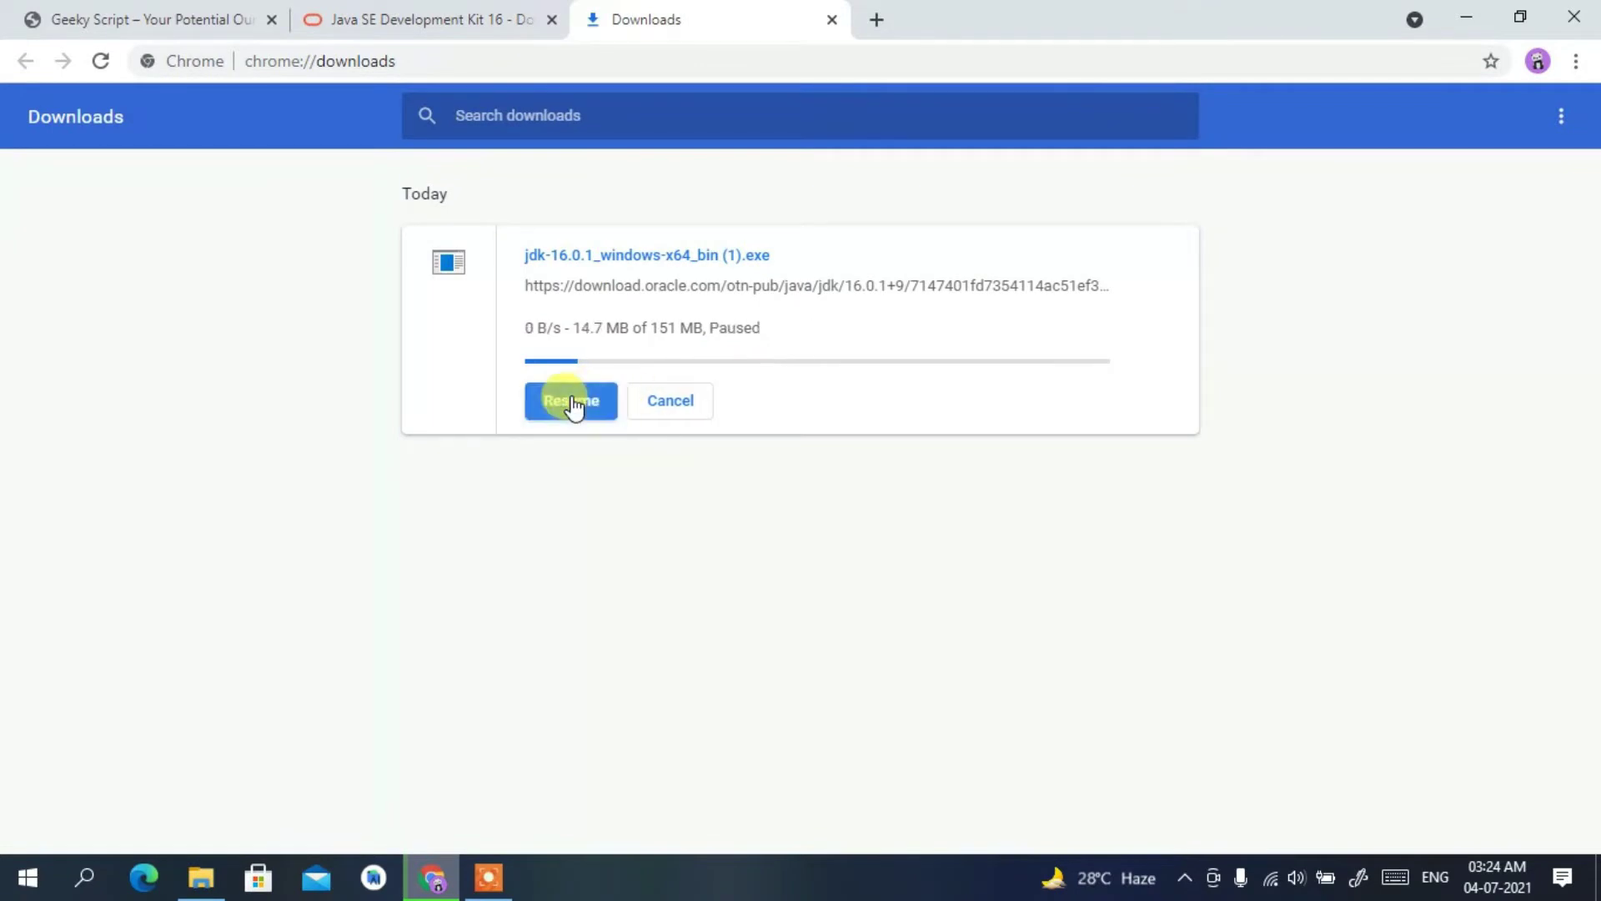
{"action": "left_click", "coordinate": [647, 402]}
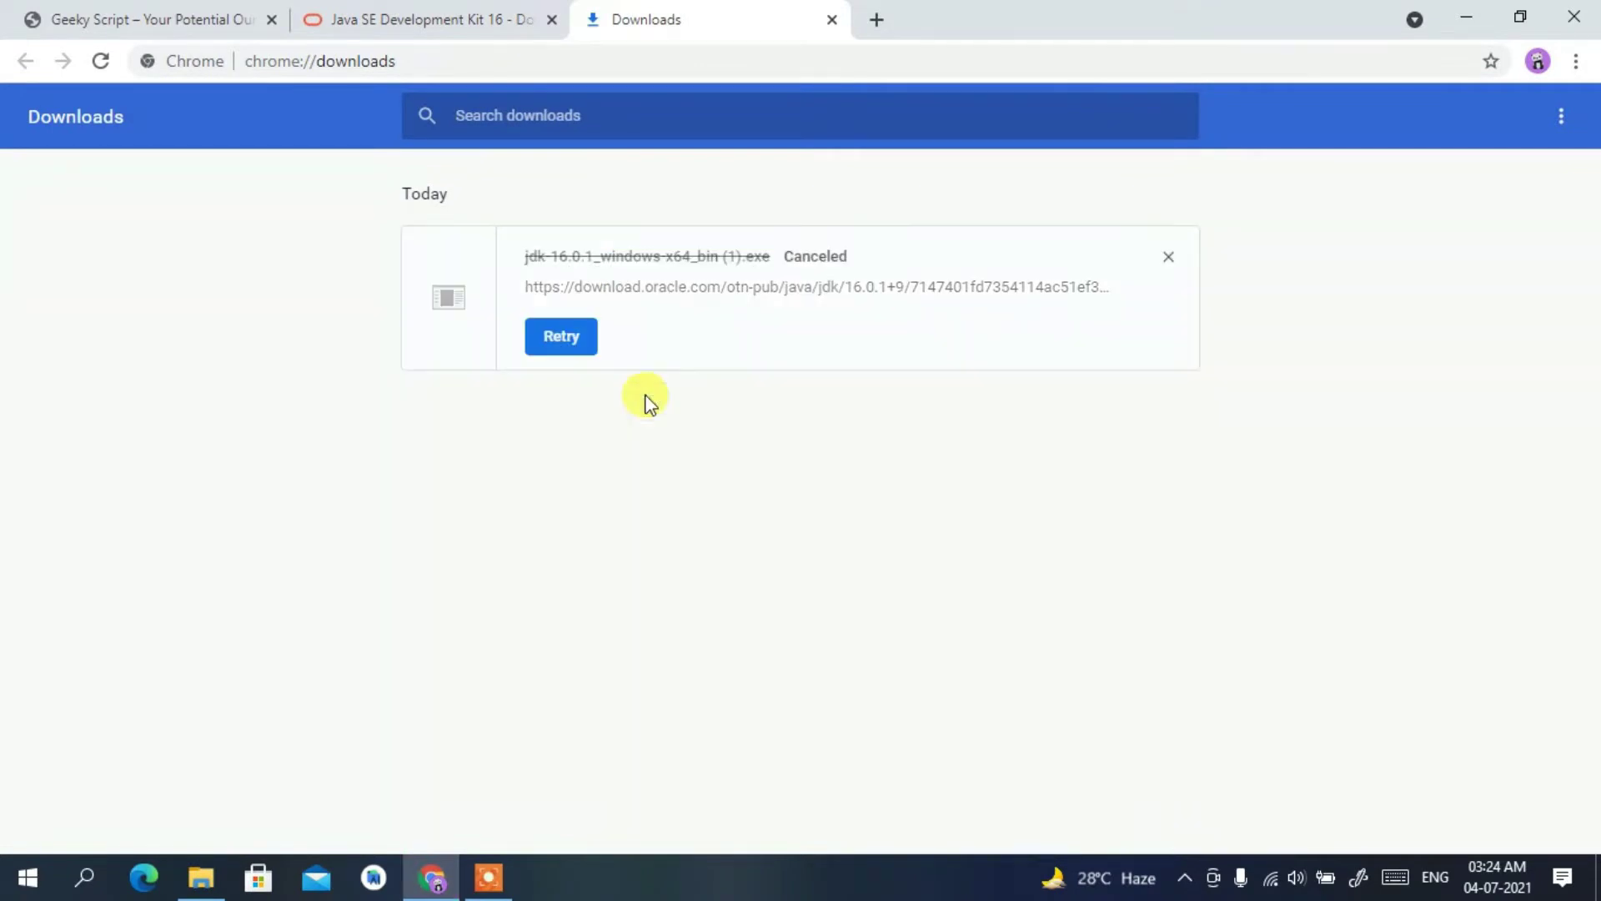
{"action": "left_click", "coordinate": [1165, 253]}
{"action": "left_click", "coordinate": [1465, 15]}
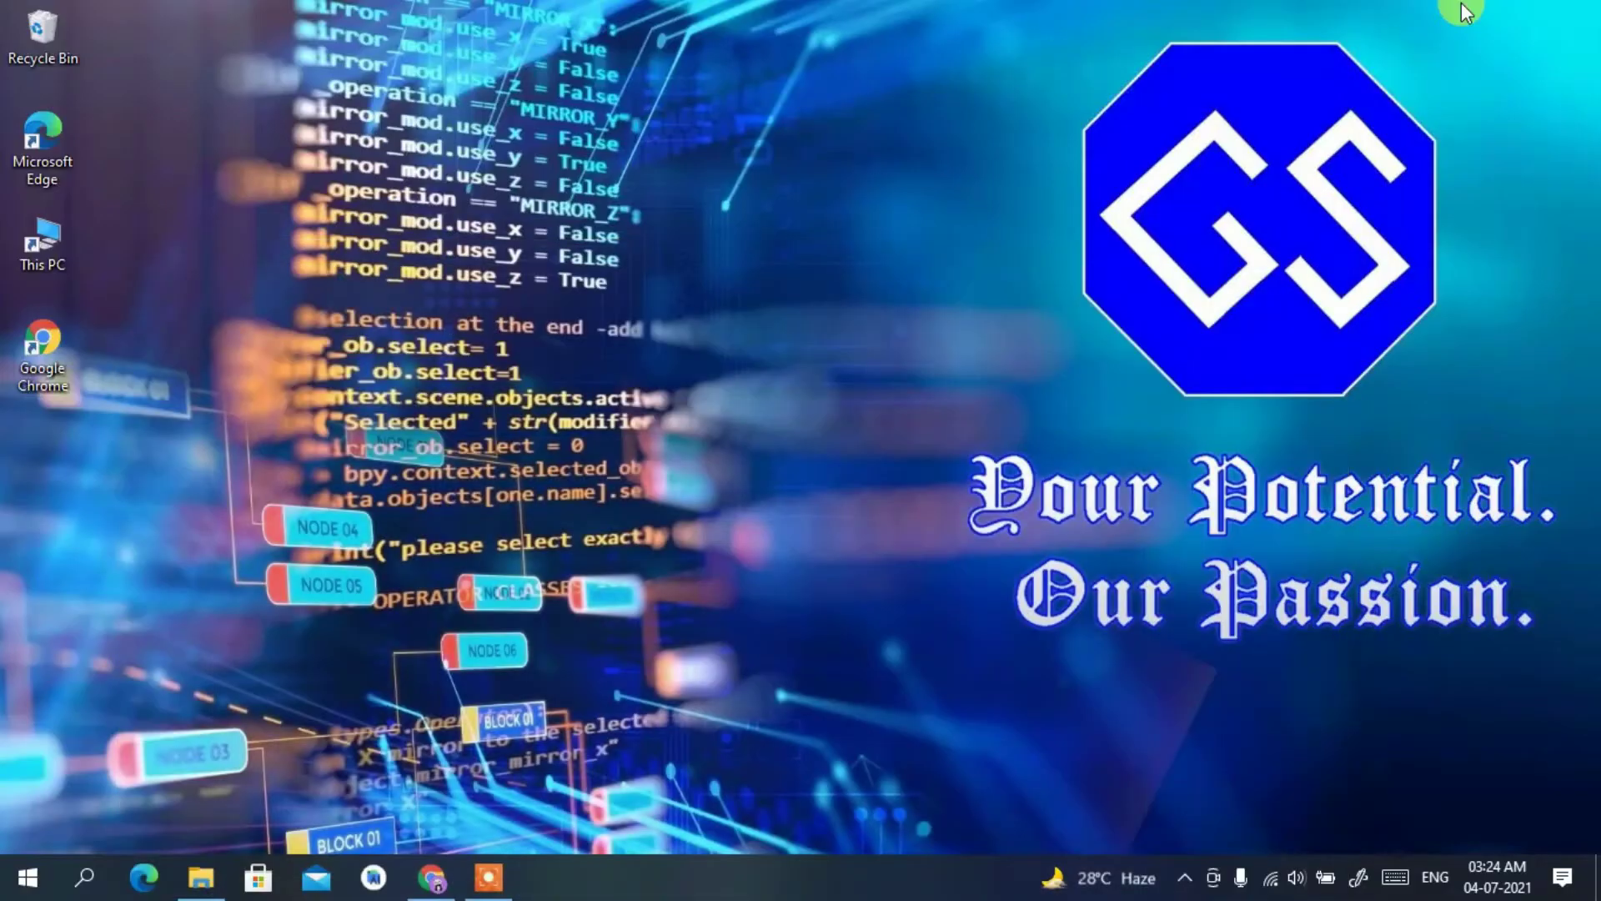
Step: Launch jdk-16.0.1_windows-x64_bin from Downloads > Software, then minimise File Explorer
{"action": "left_click", "coordinate": [200, 877]}
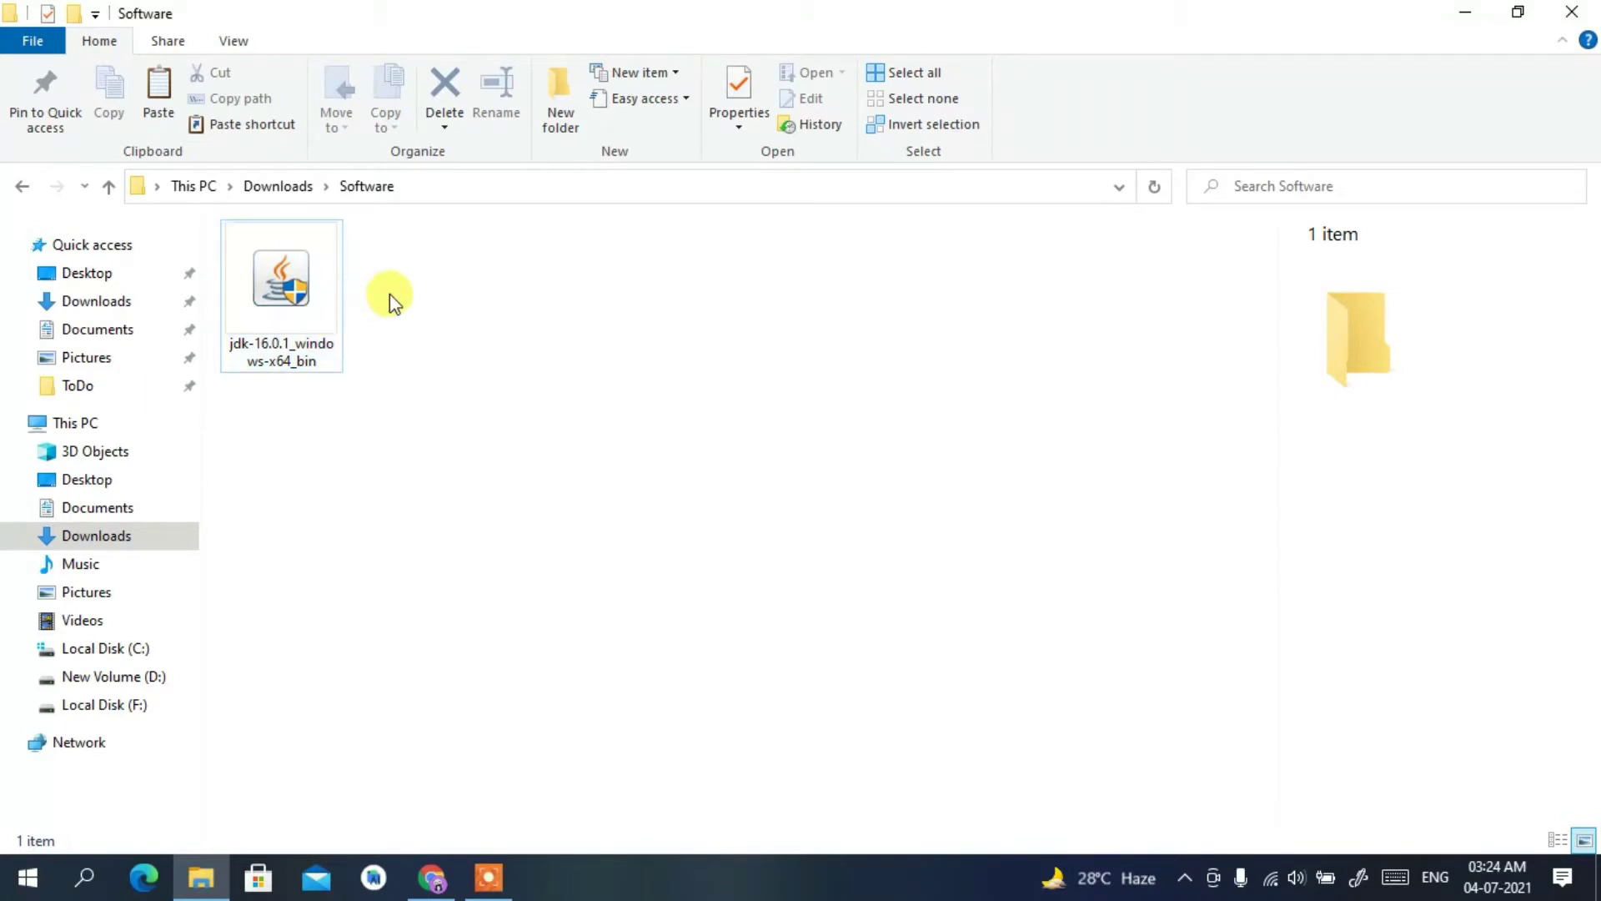
{"action": "double_click", "coordinate": [304, 277]}
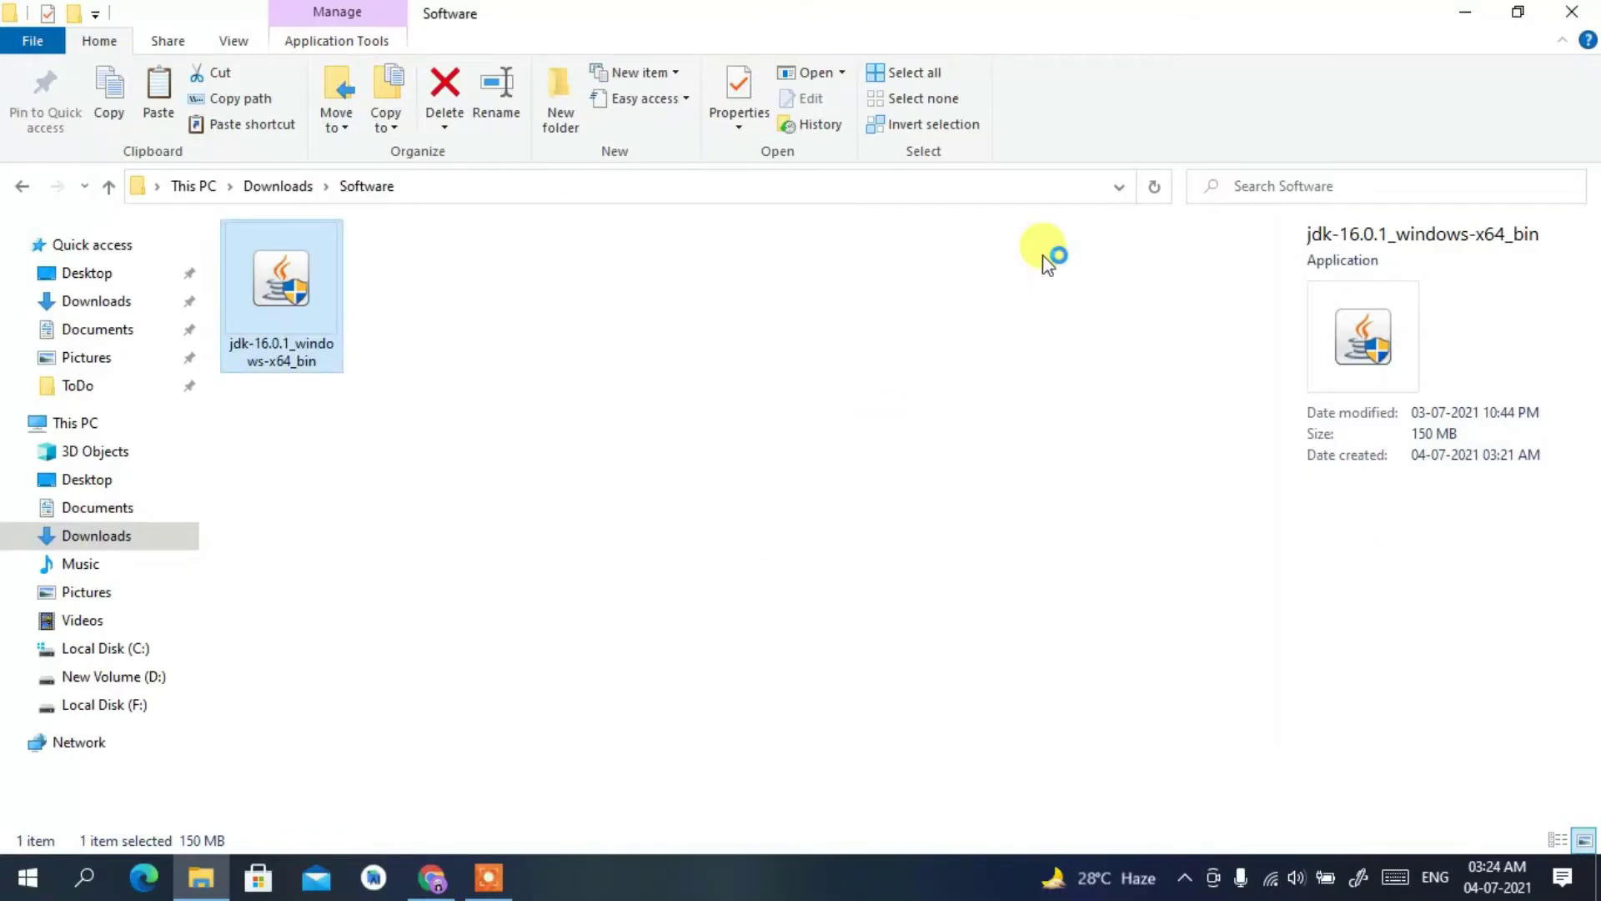
{"action": "left_click", "coordinate": [1465, 12]}
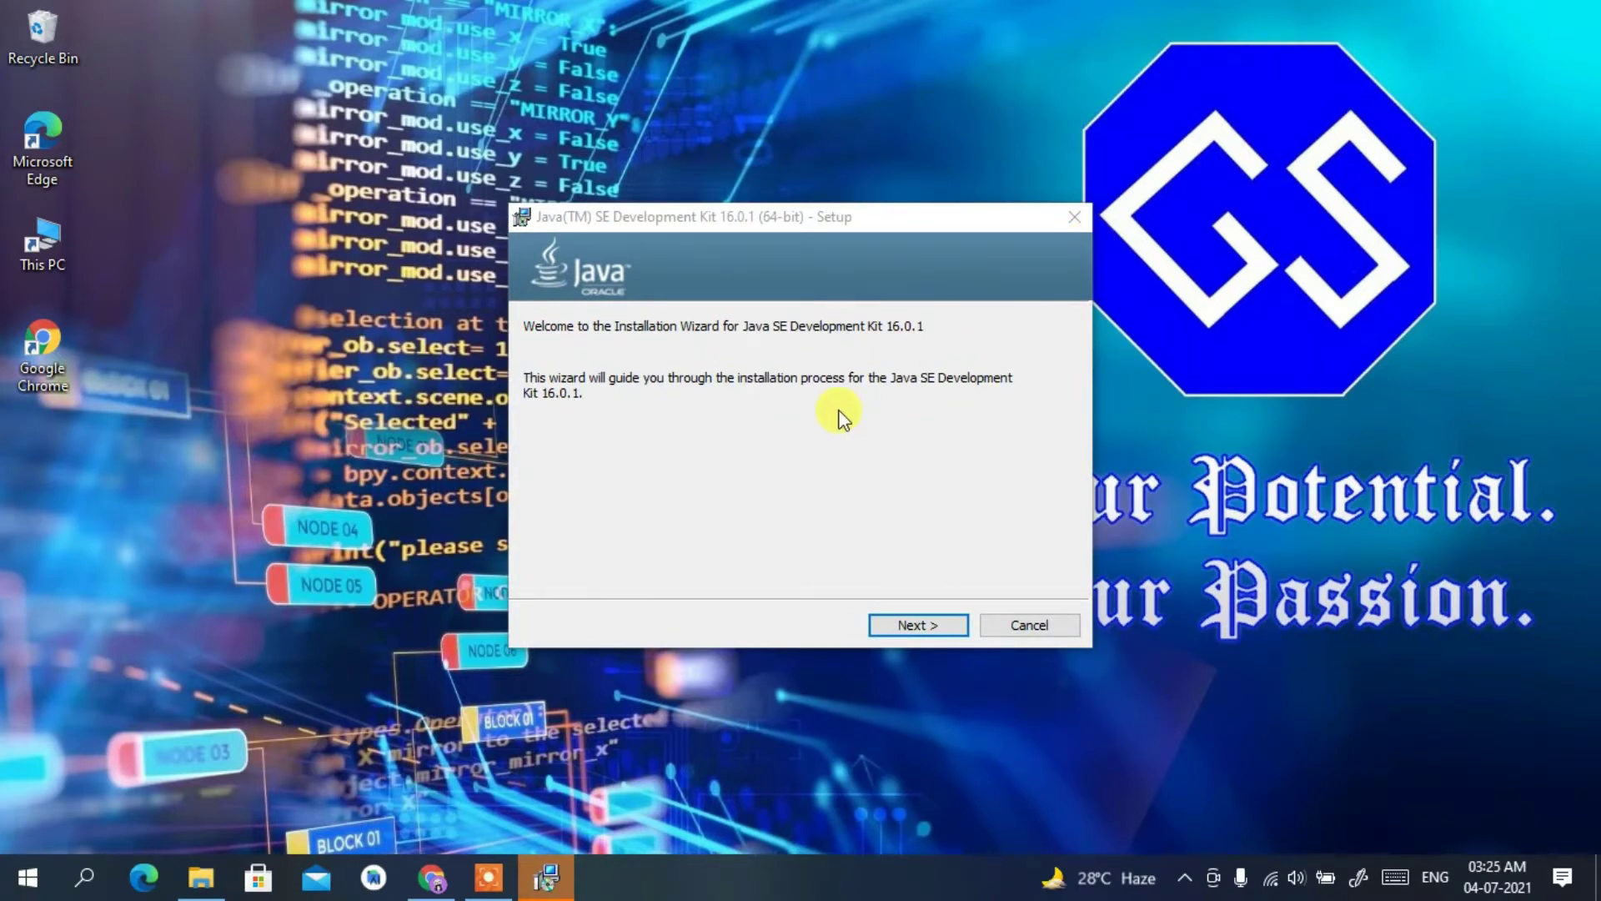
Step: Install JDK 16.0.1 into the default folder and close the finished installer
{"action": "left_click", "coordinate": [948, 625]}
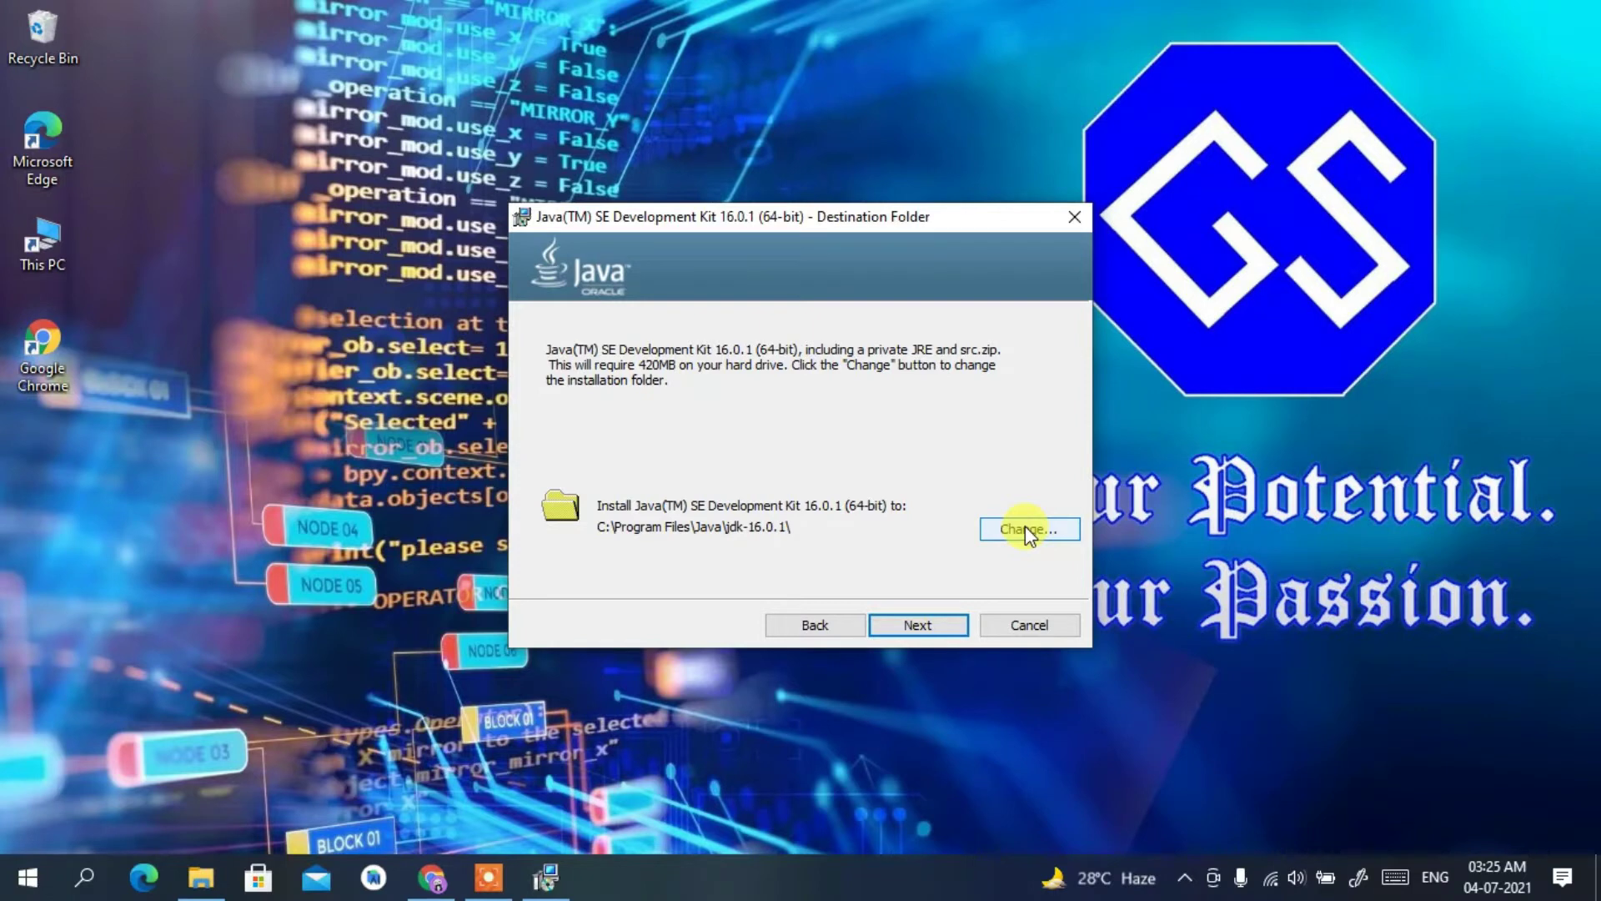
{"action": "left_click", "coordinate": [947, 625]}
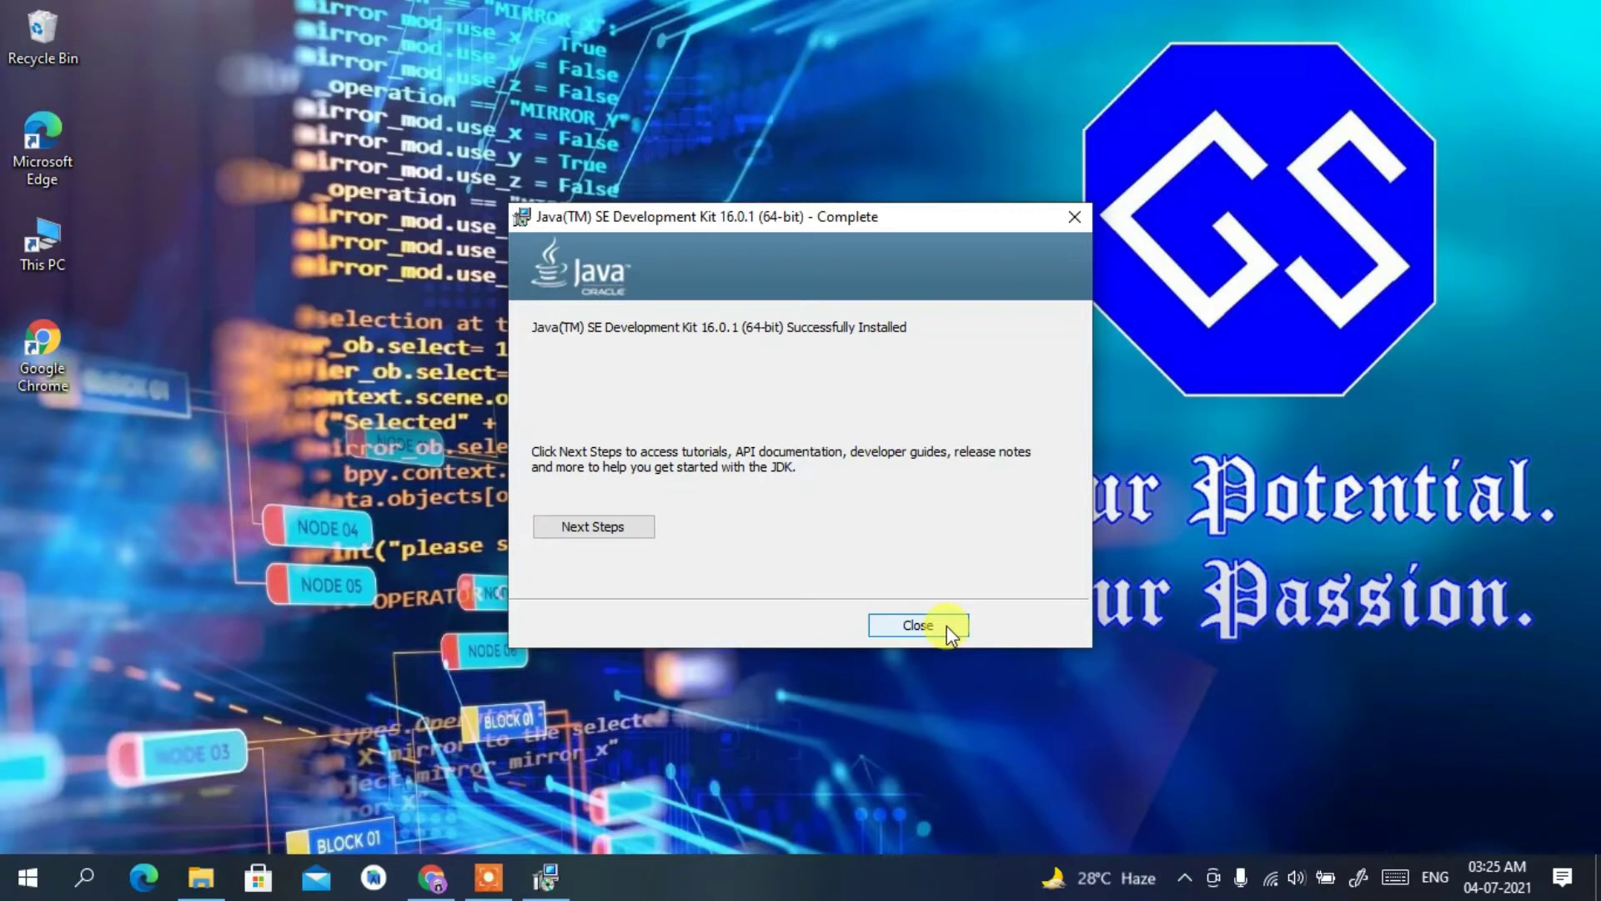
{"action": "left_click", "coordinate": [949, 625]}
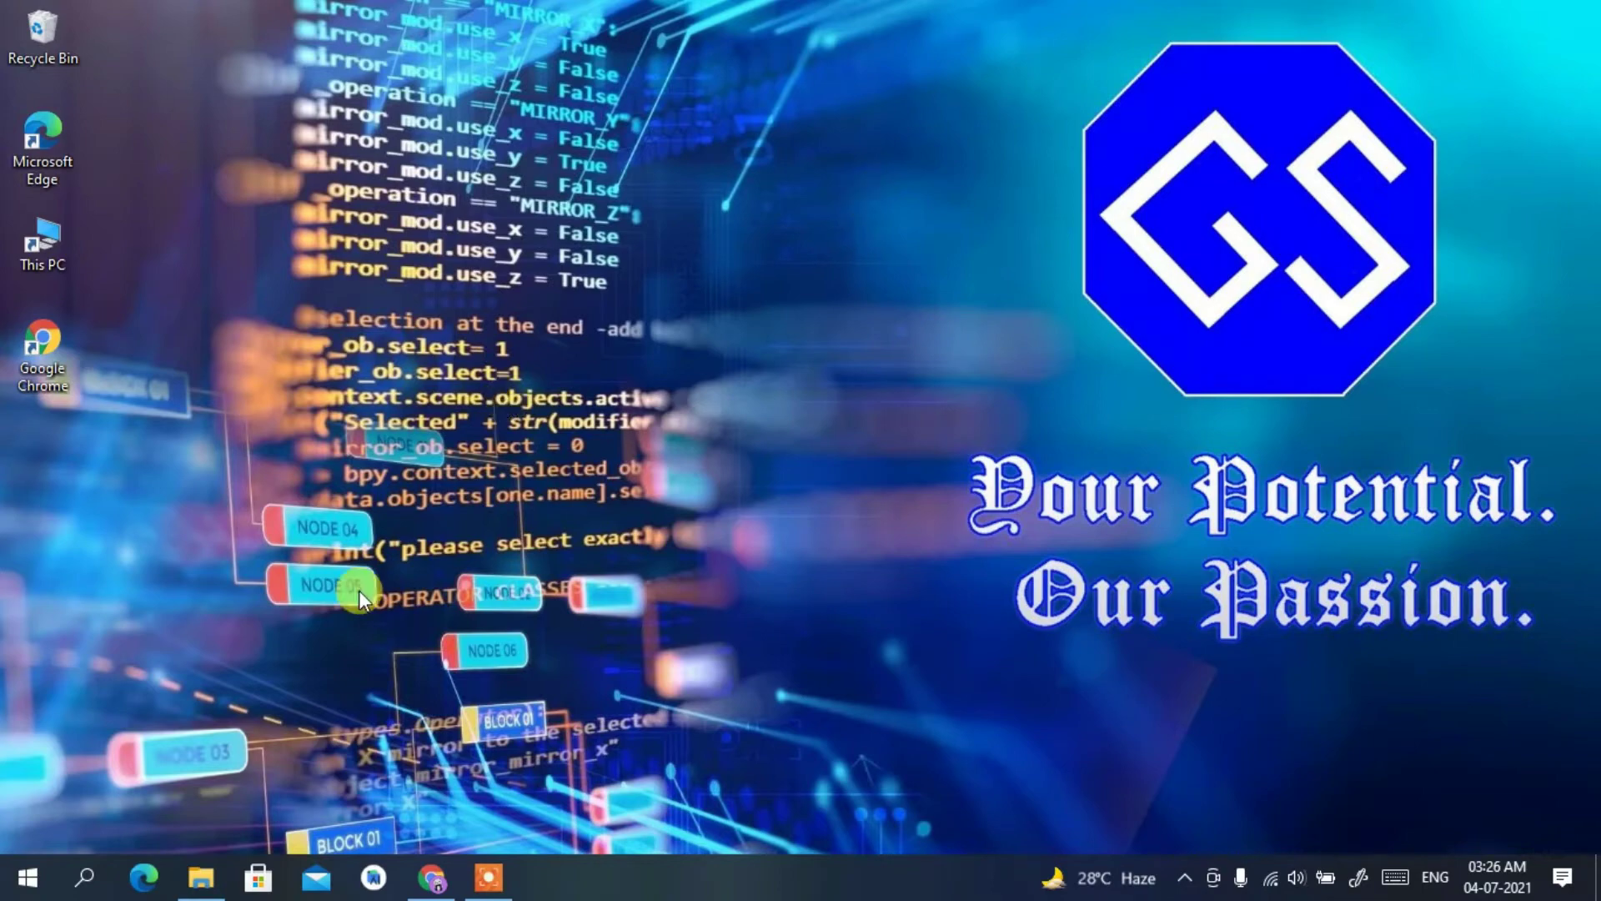
Step: Browse File Explorer to C:\Program Files\Java\jdk-16.0.1\bin
{"action": "left_click", "coordinate": [201, 878]}
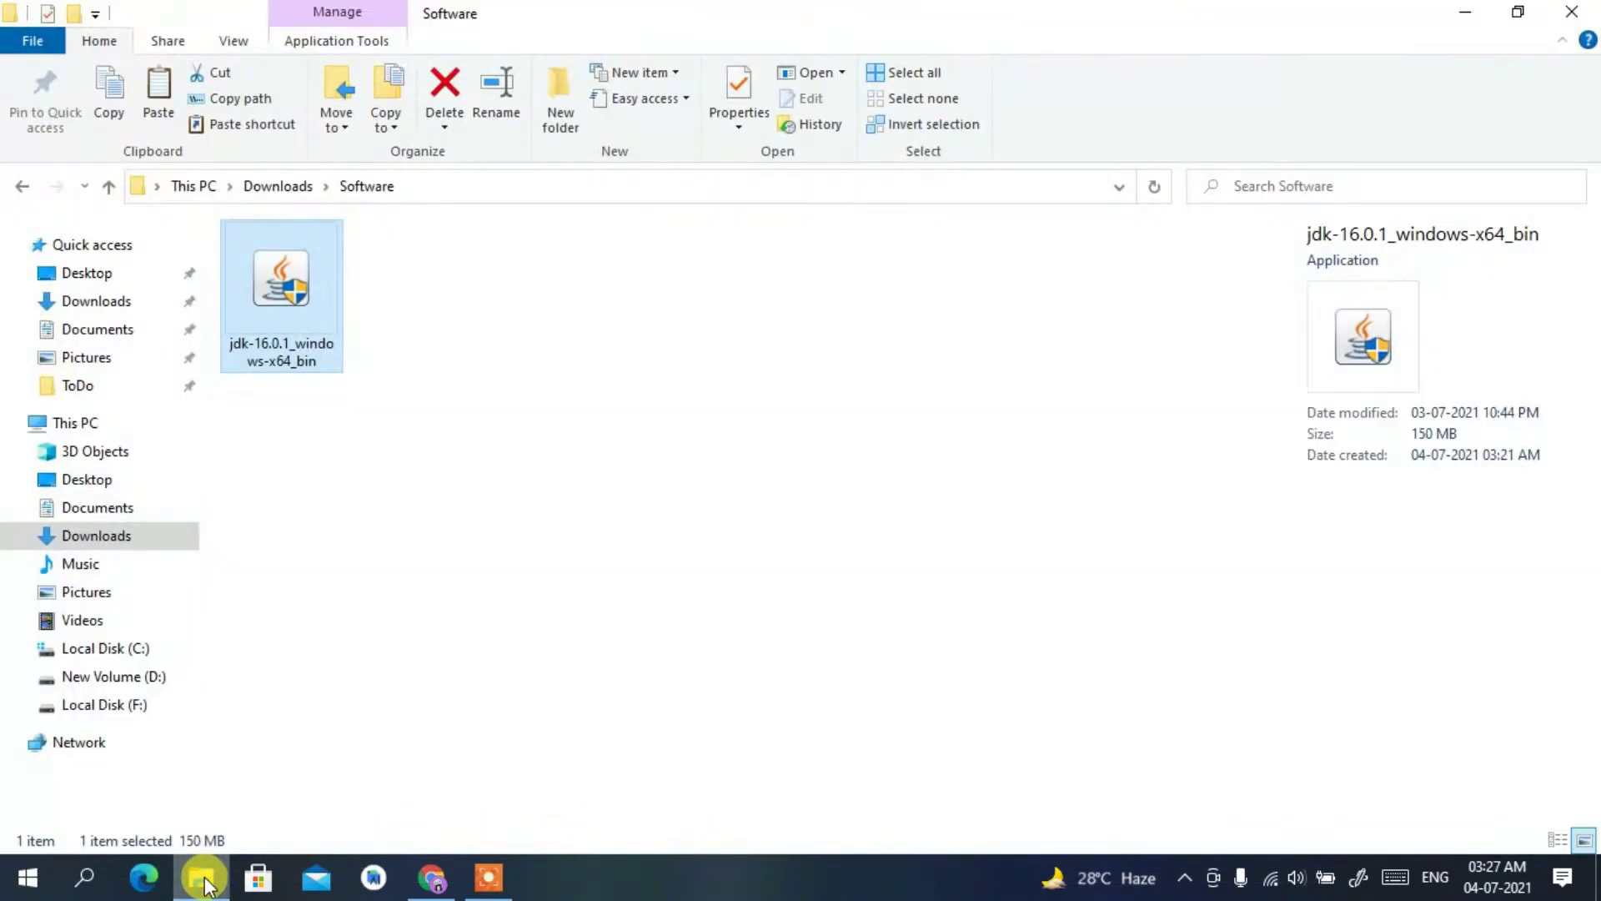
{"action": "left_click", "coordinate": [117, 659]}
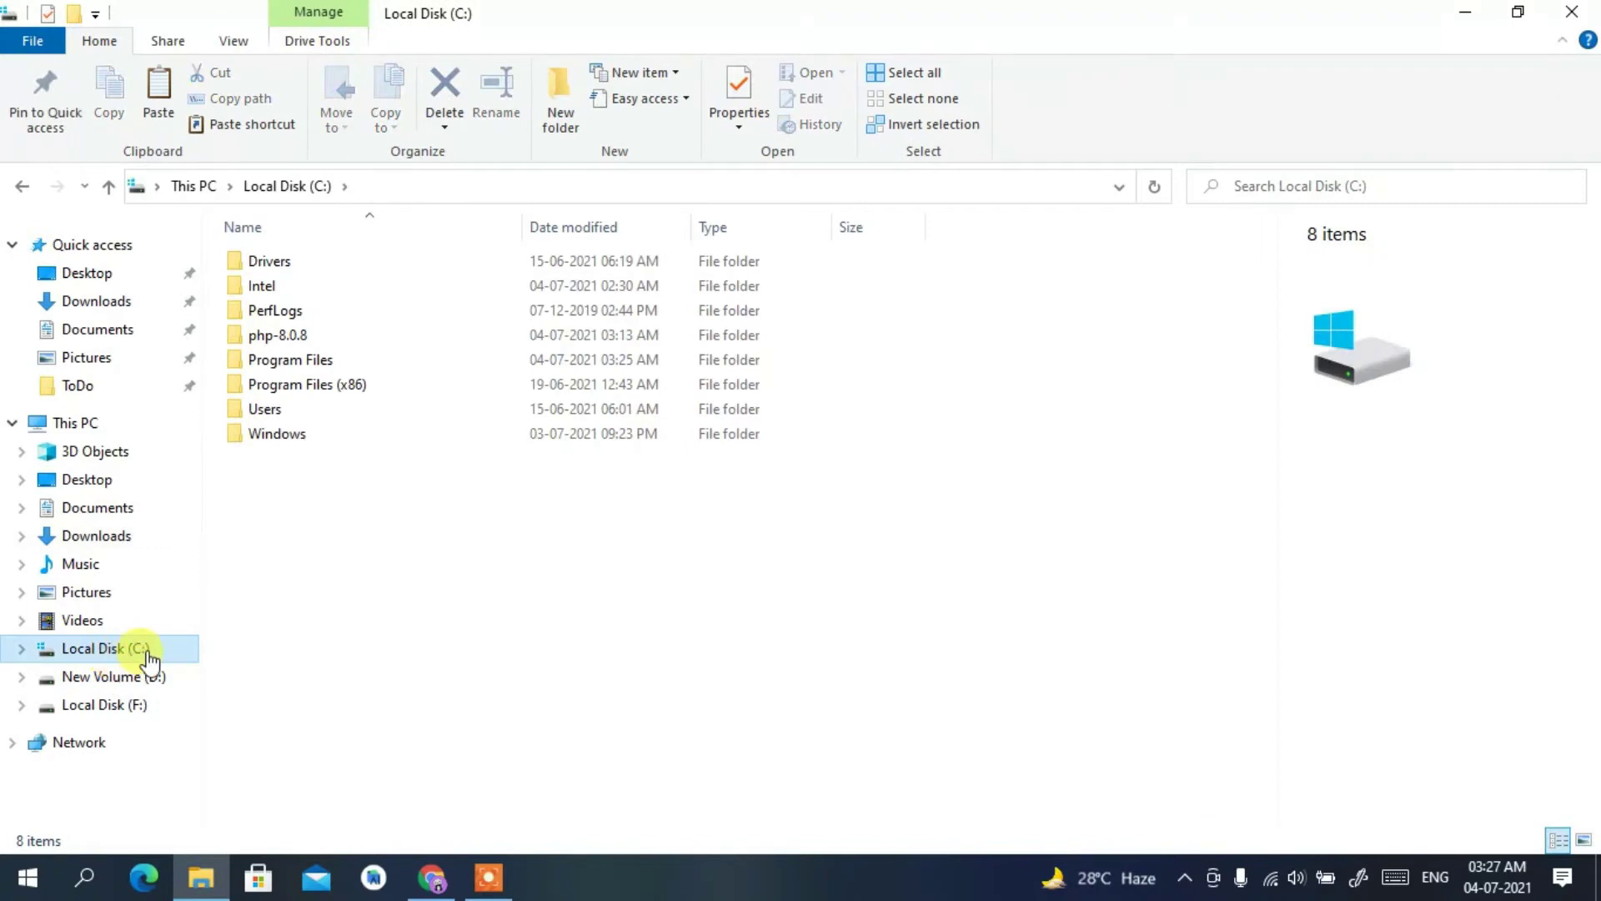
{"action": "left_click", "coordinate": [333, 369]}
{"action": "double_click", "coordinate": [336, 369]}
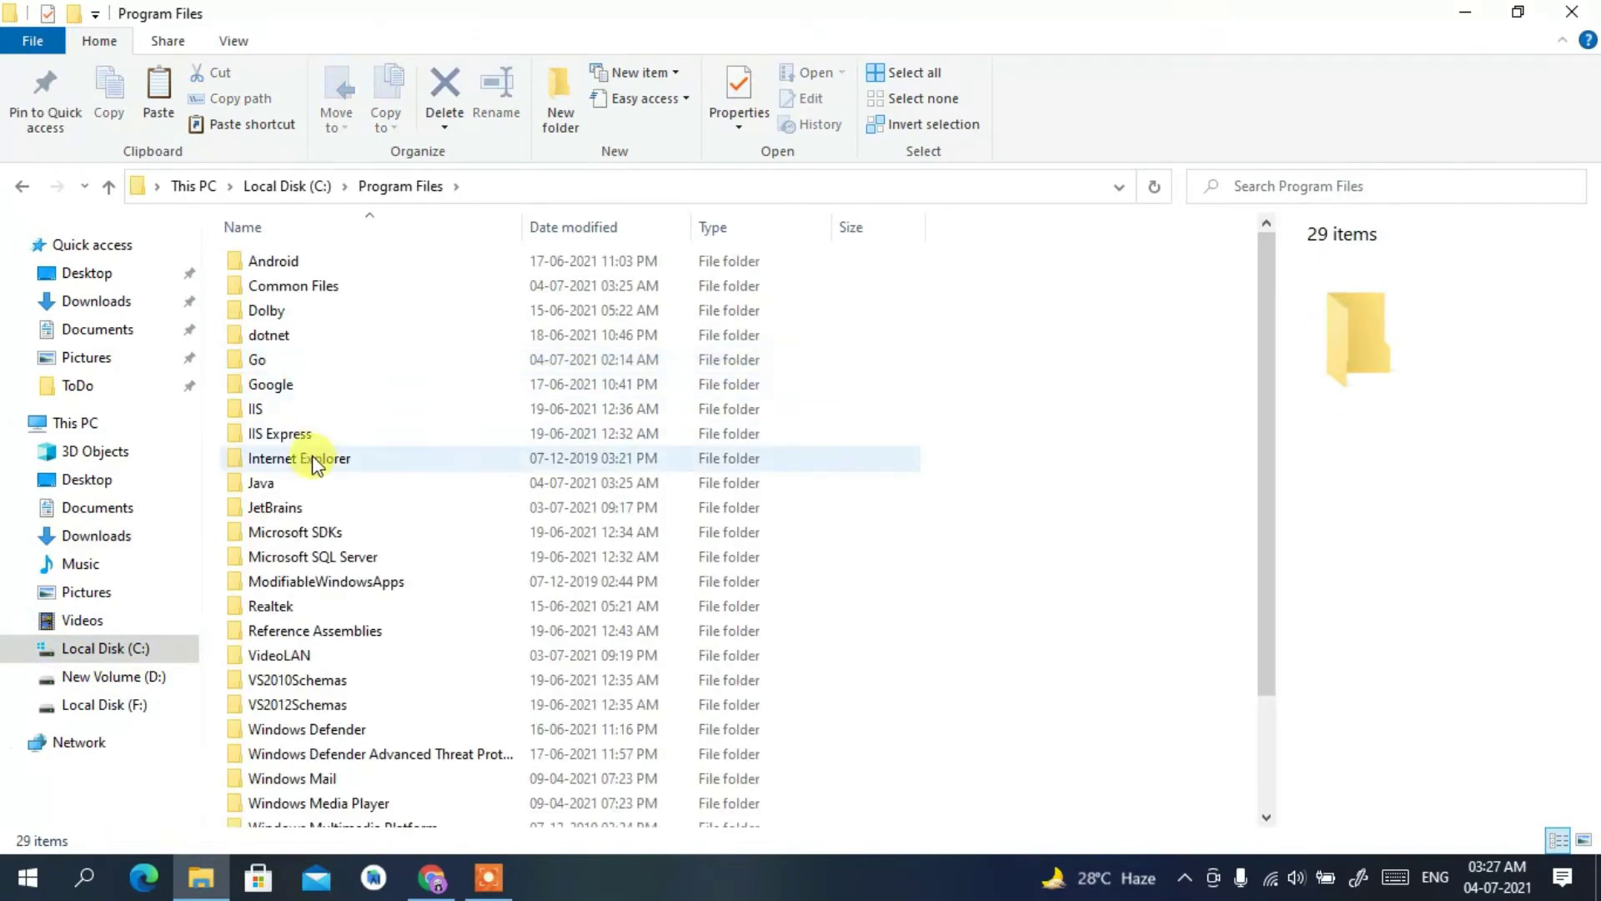
{"action": "left_click", "coordinate": [306, 487]}
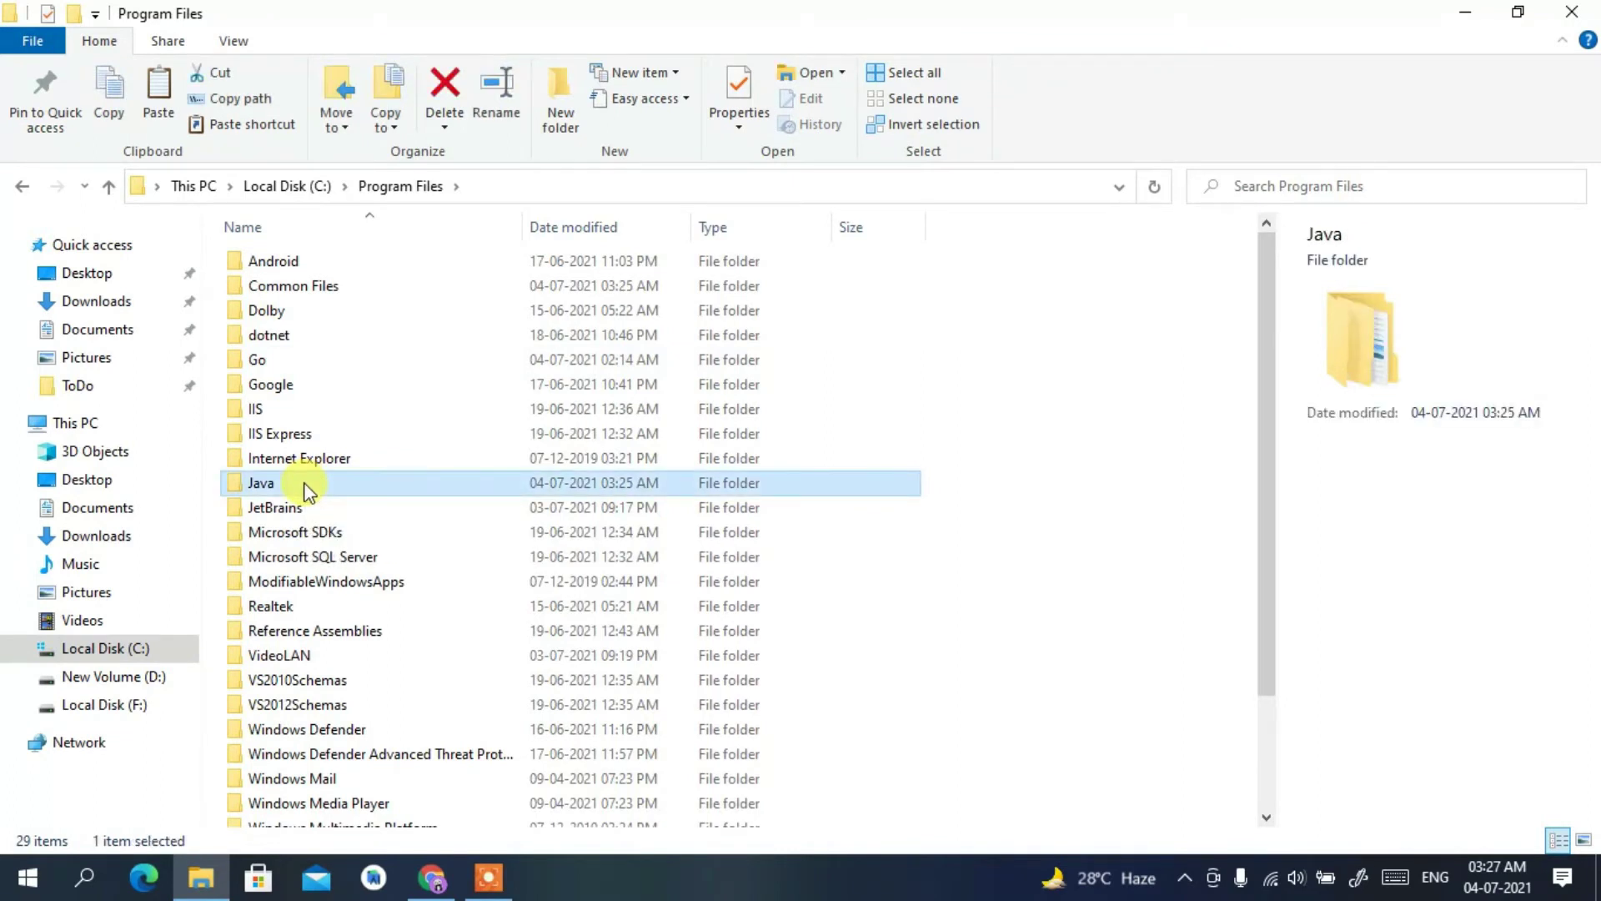
{"action": "double_click", "coordinate": [305, 486]}
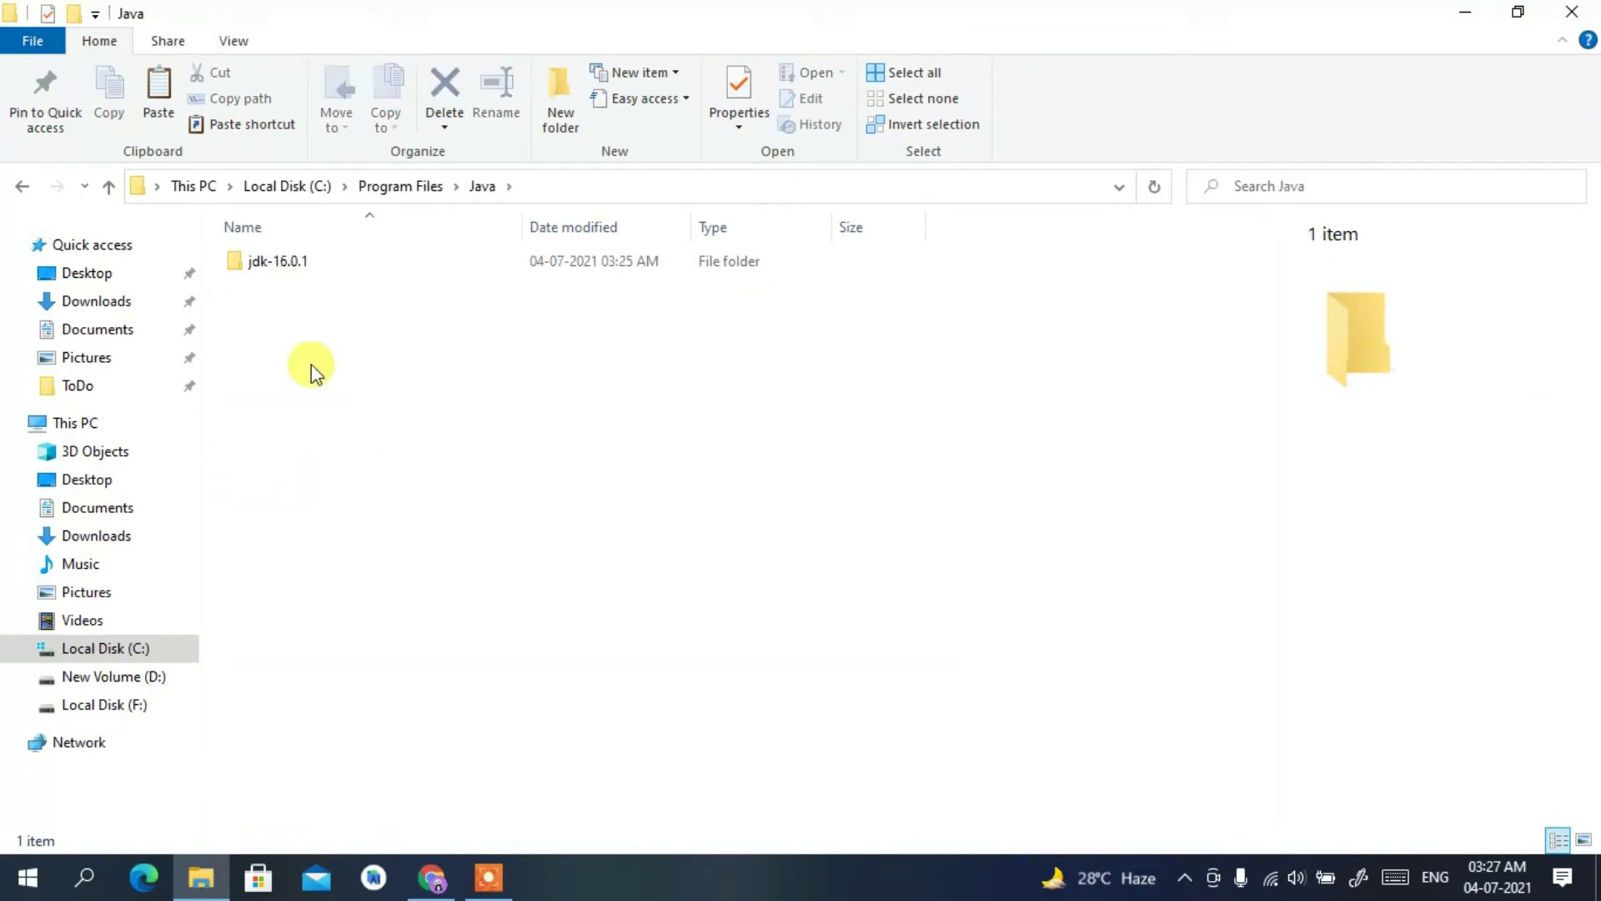
{"action": "mouse_move", "coordinate": [287, 274]}
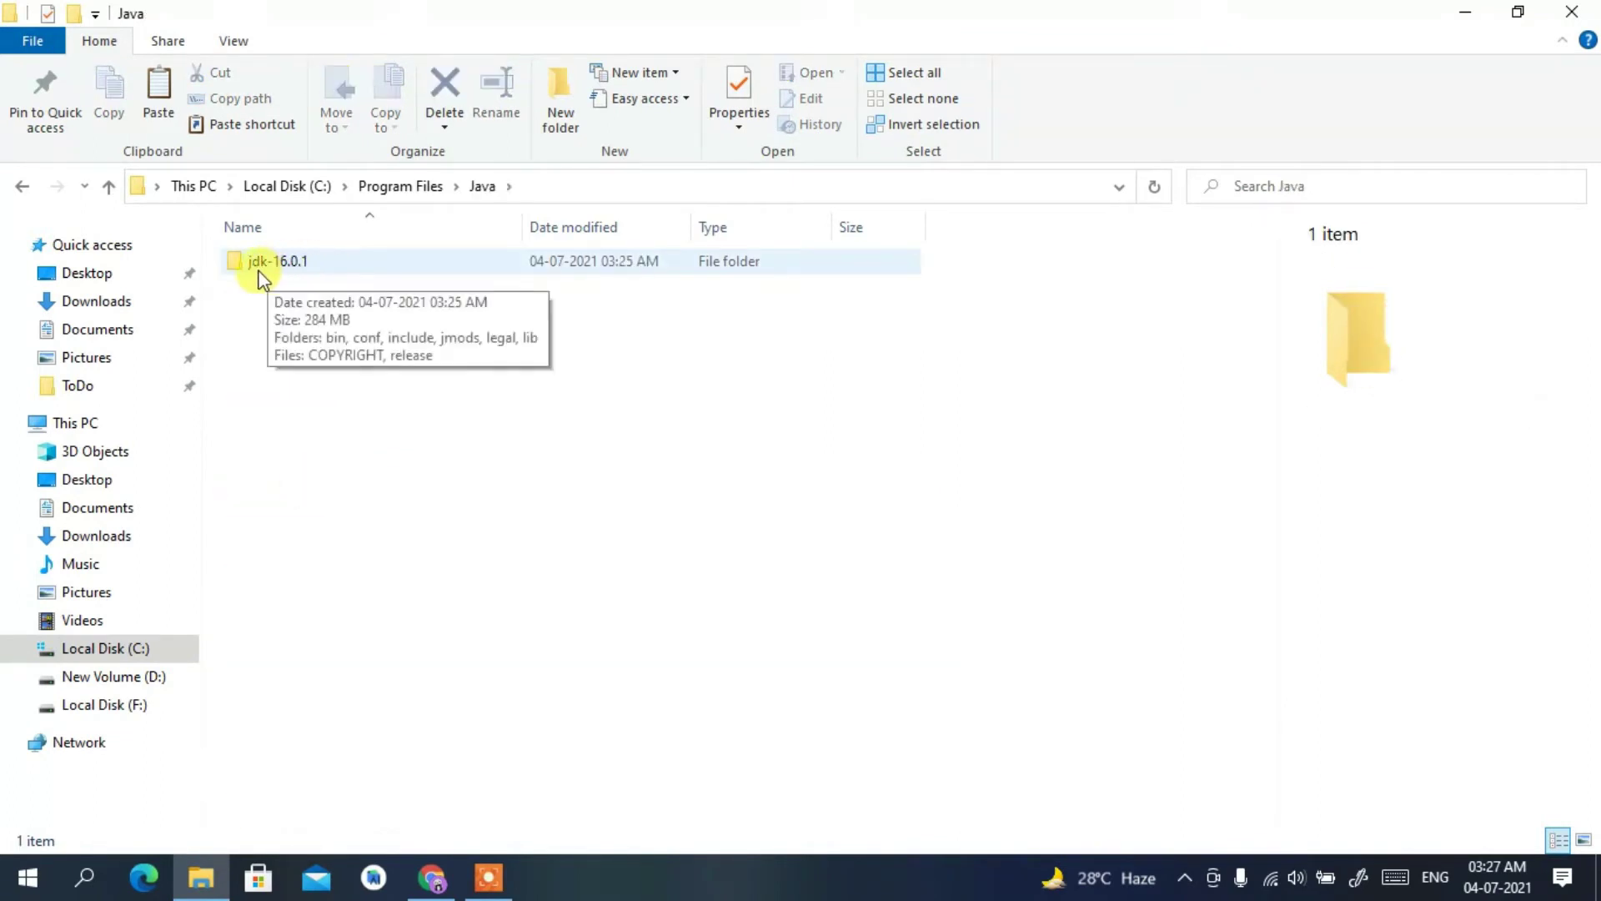
{"action": "double_click", "coordinate": [319, 276]}
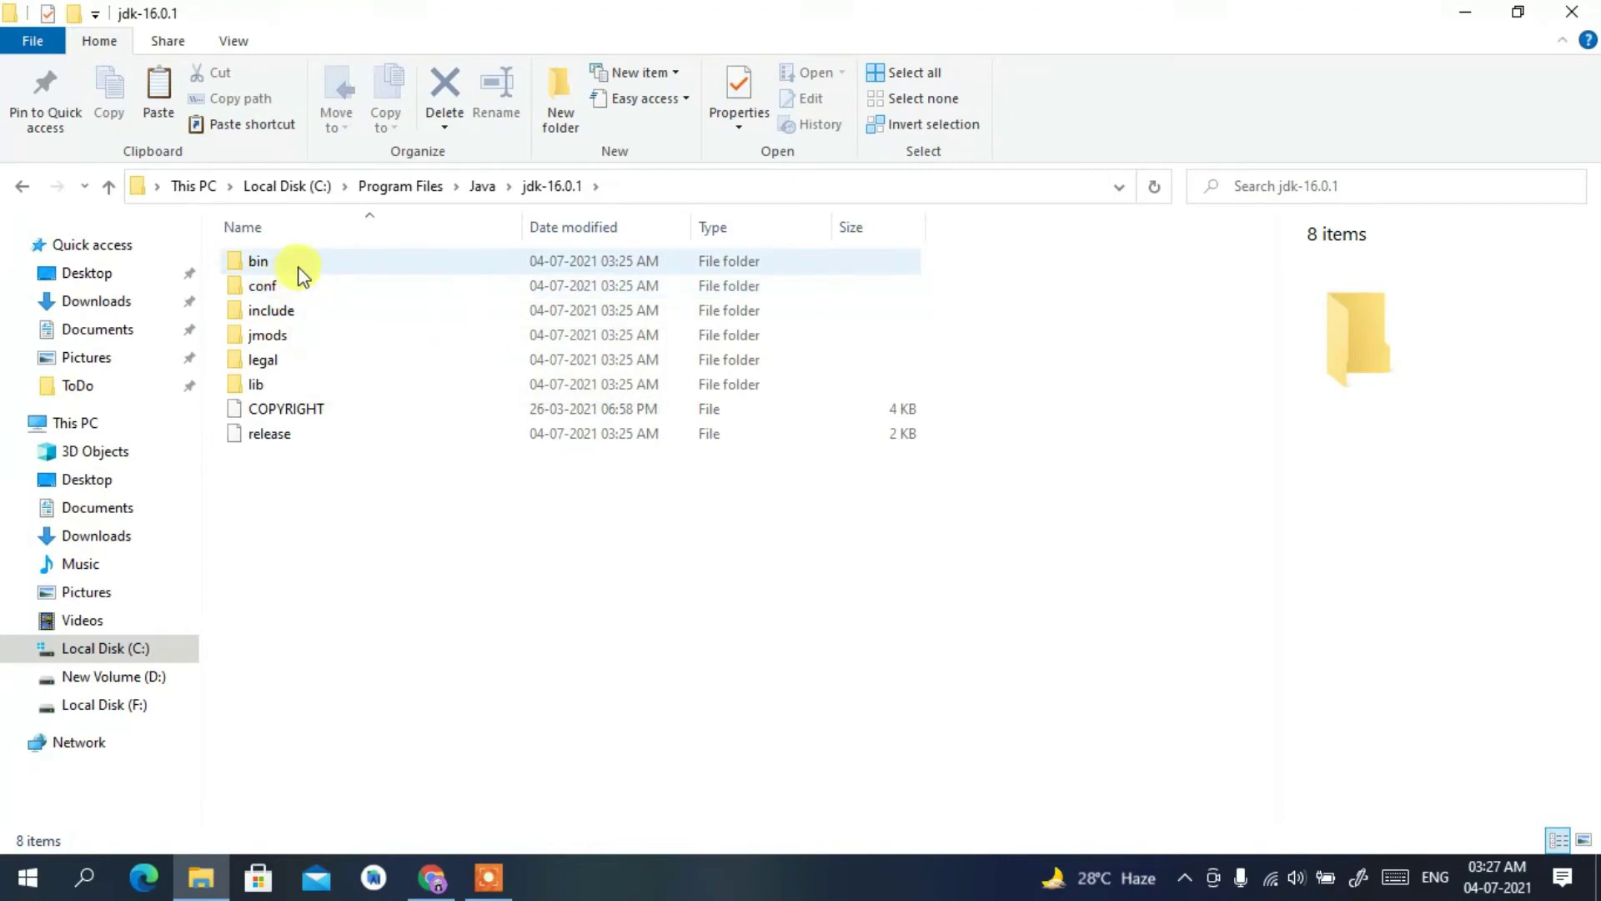
{"action": "double_click", "coordinate": [298, 263]}
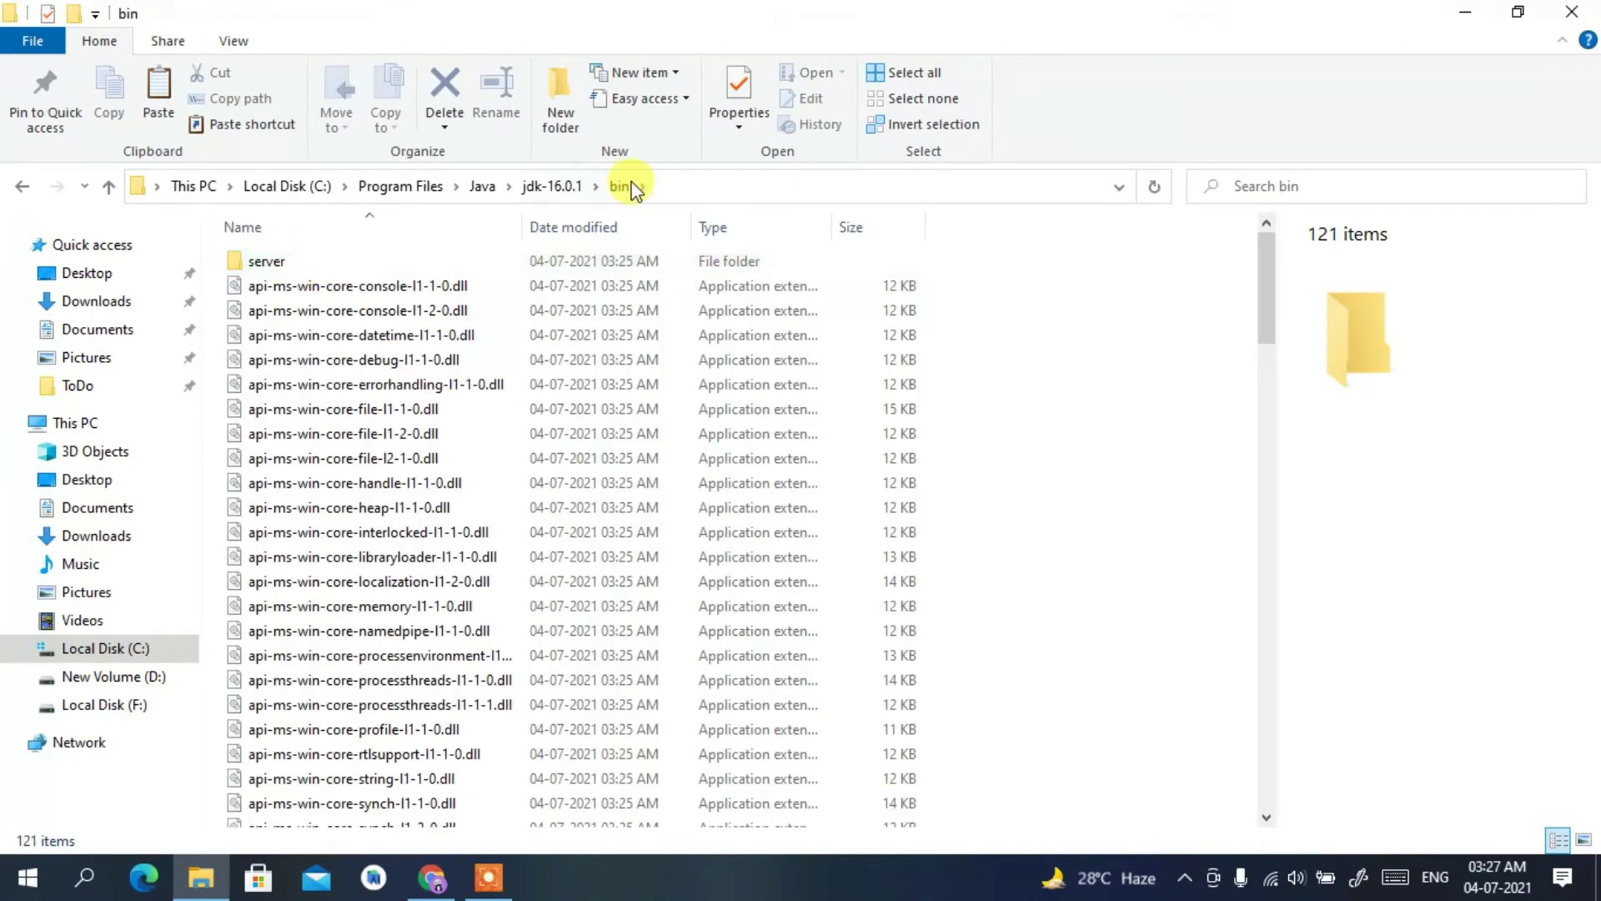
Step: Copy the bin folder's full path from the address bar, then open Windows search
{"action": "left_click", "coordinate": [685, 190]}
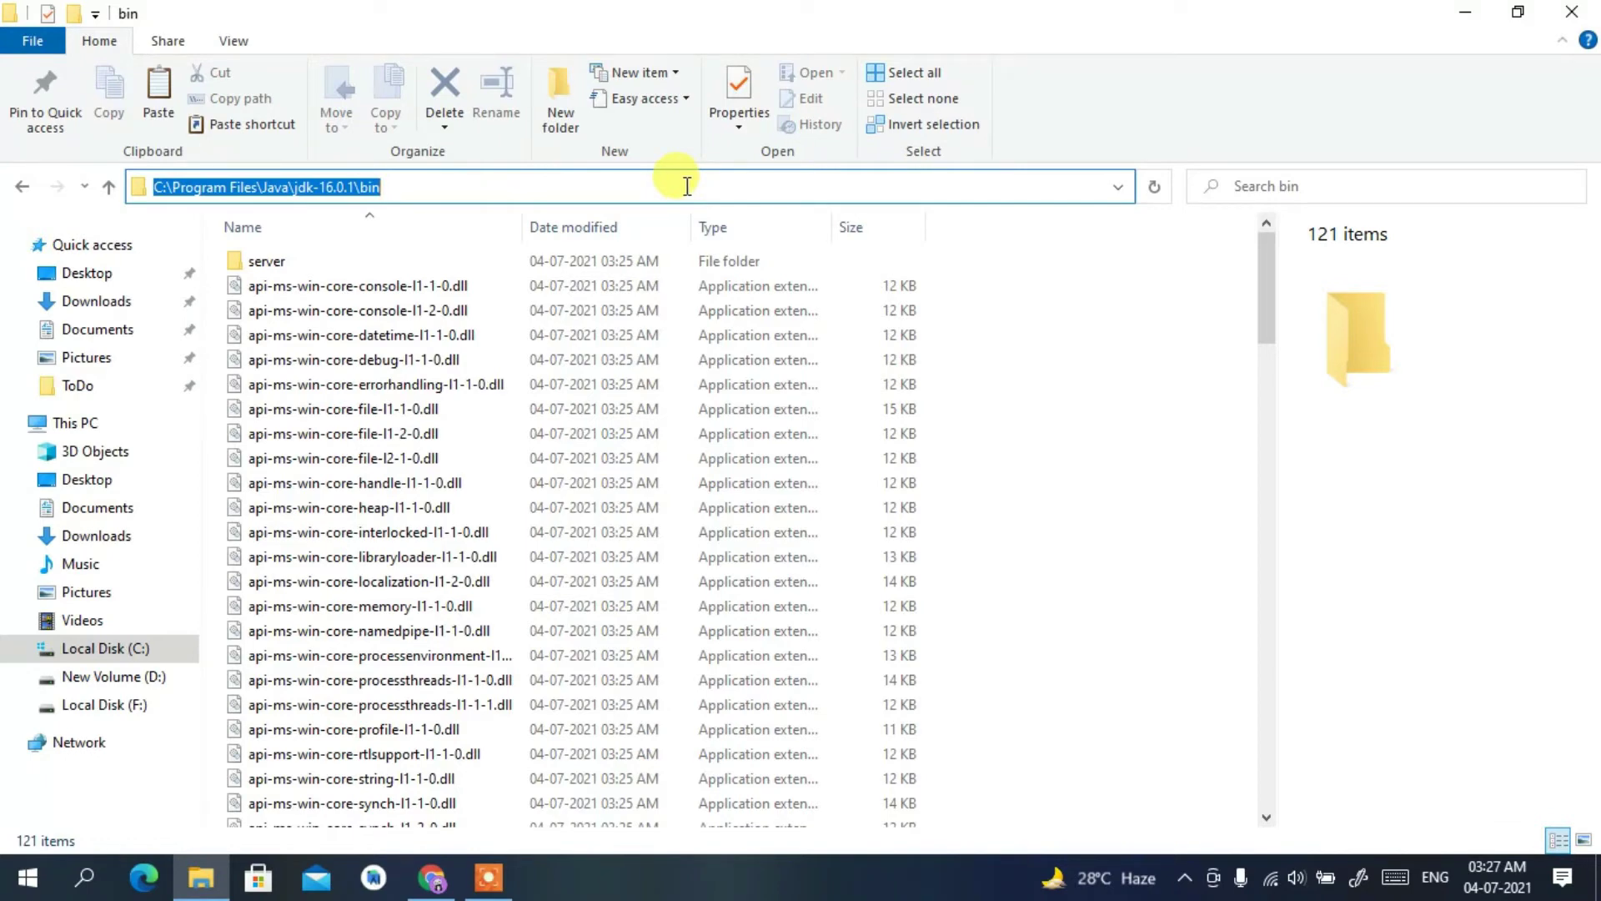
{"action": "right_click", "coordinate": [688, 186]}
{"action": "left_click", "coordinate": [751, 269]}
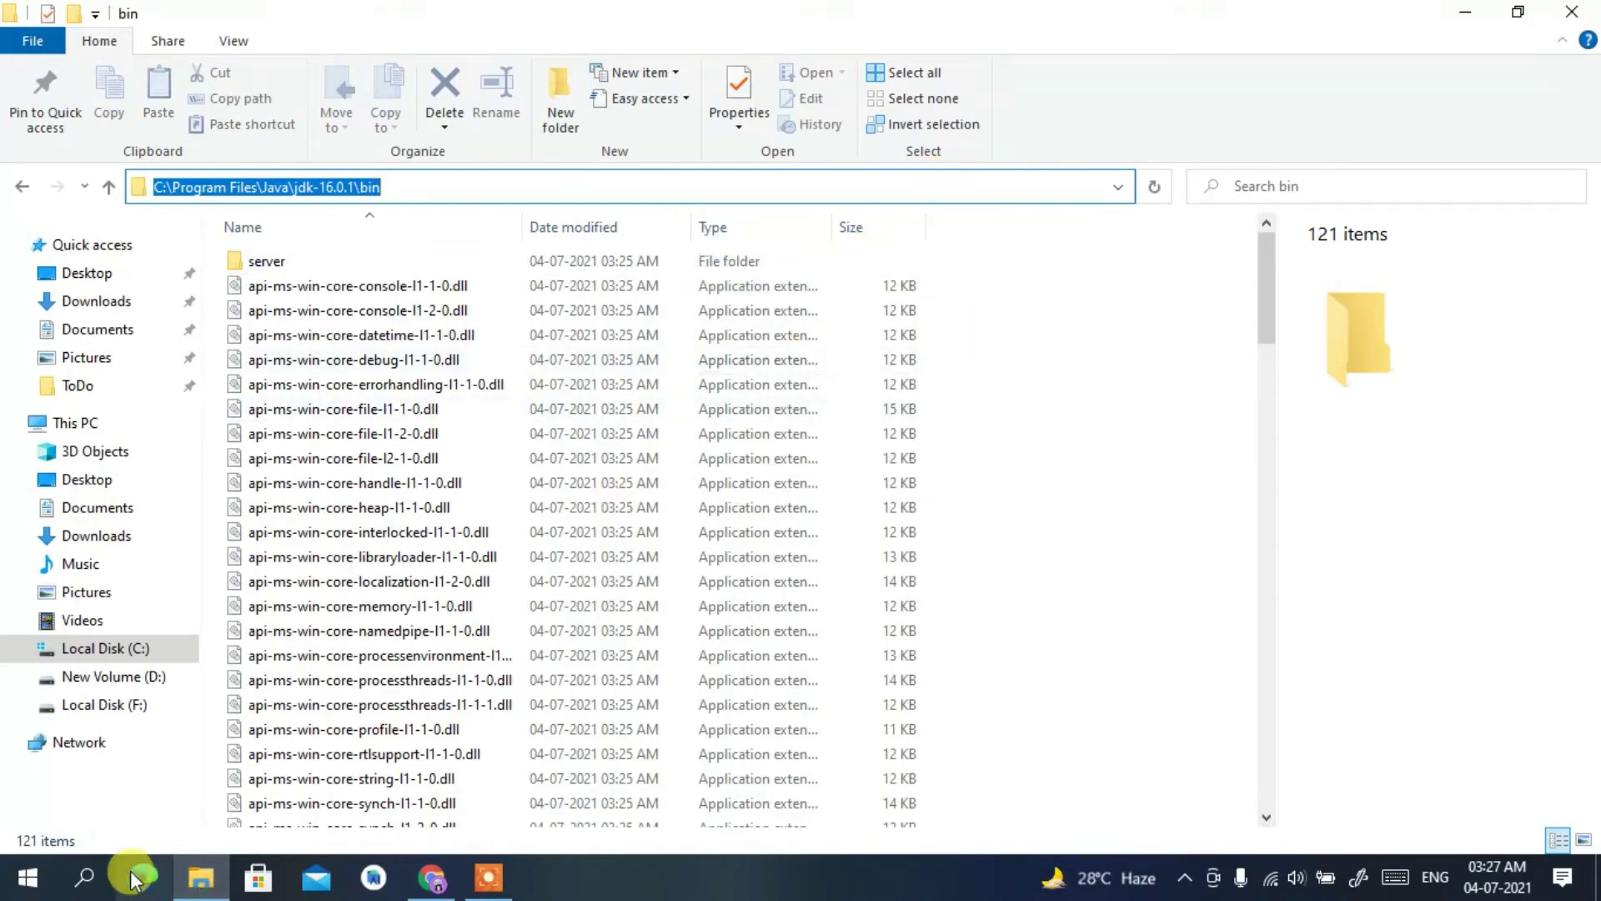
{"action": "left_click", "coordinate": [94, 883]}
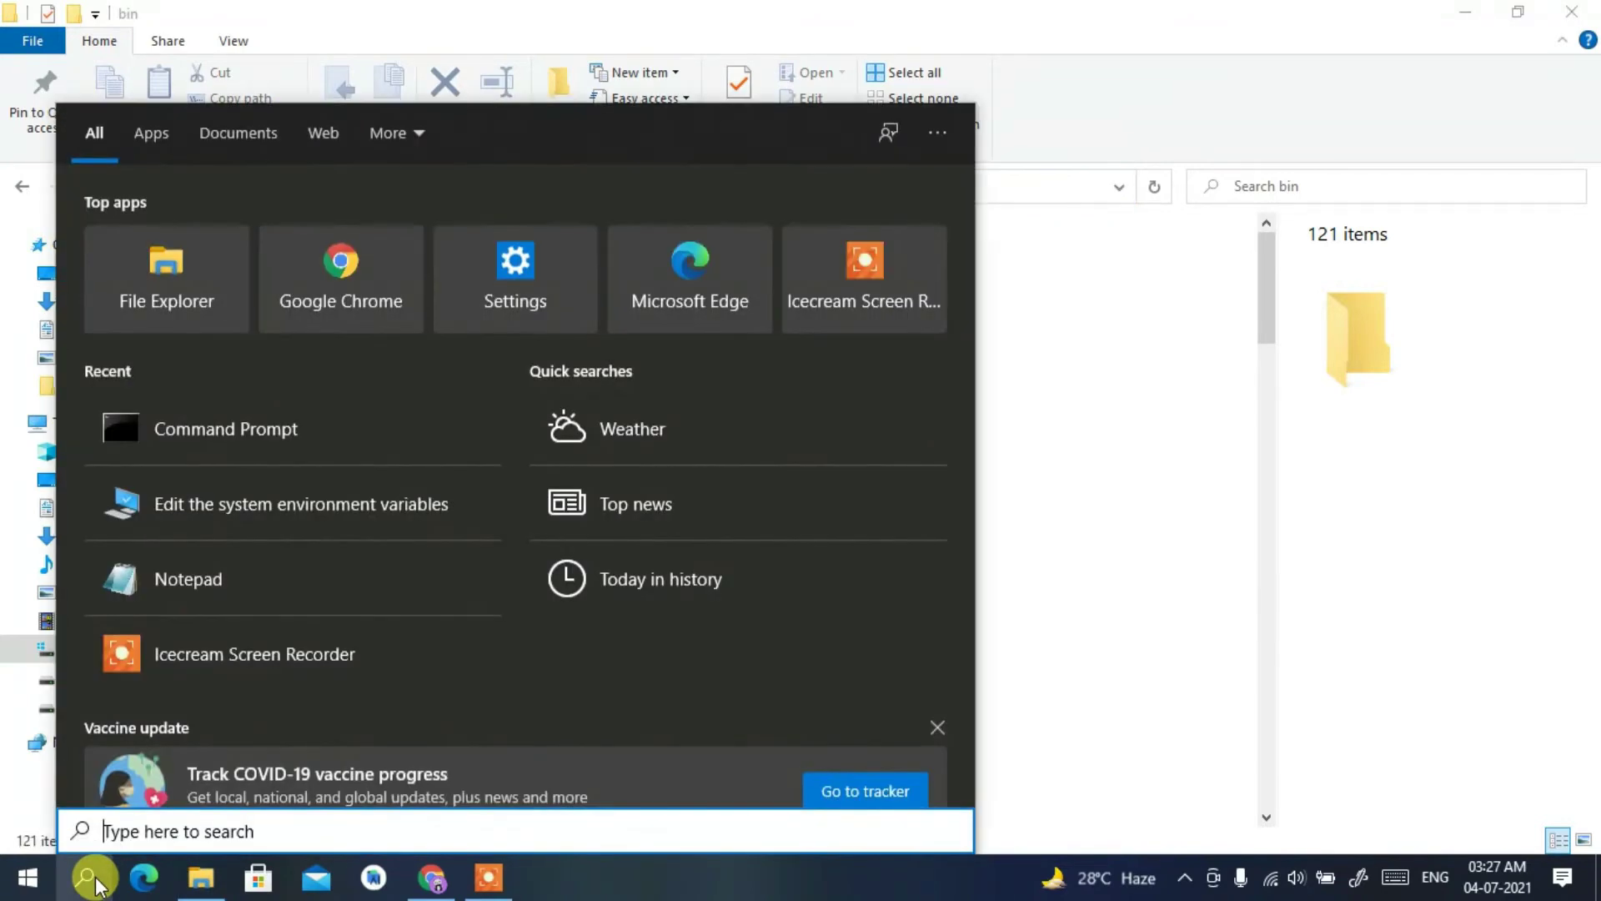
Step: Search 'environme', open 'Edit the system environment variables', and open Environment Variables
{"action": "type", "text": "environme"}
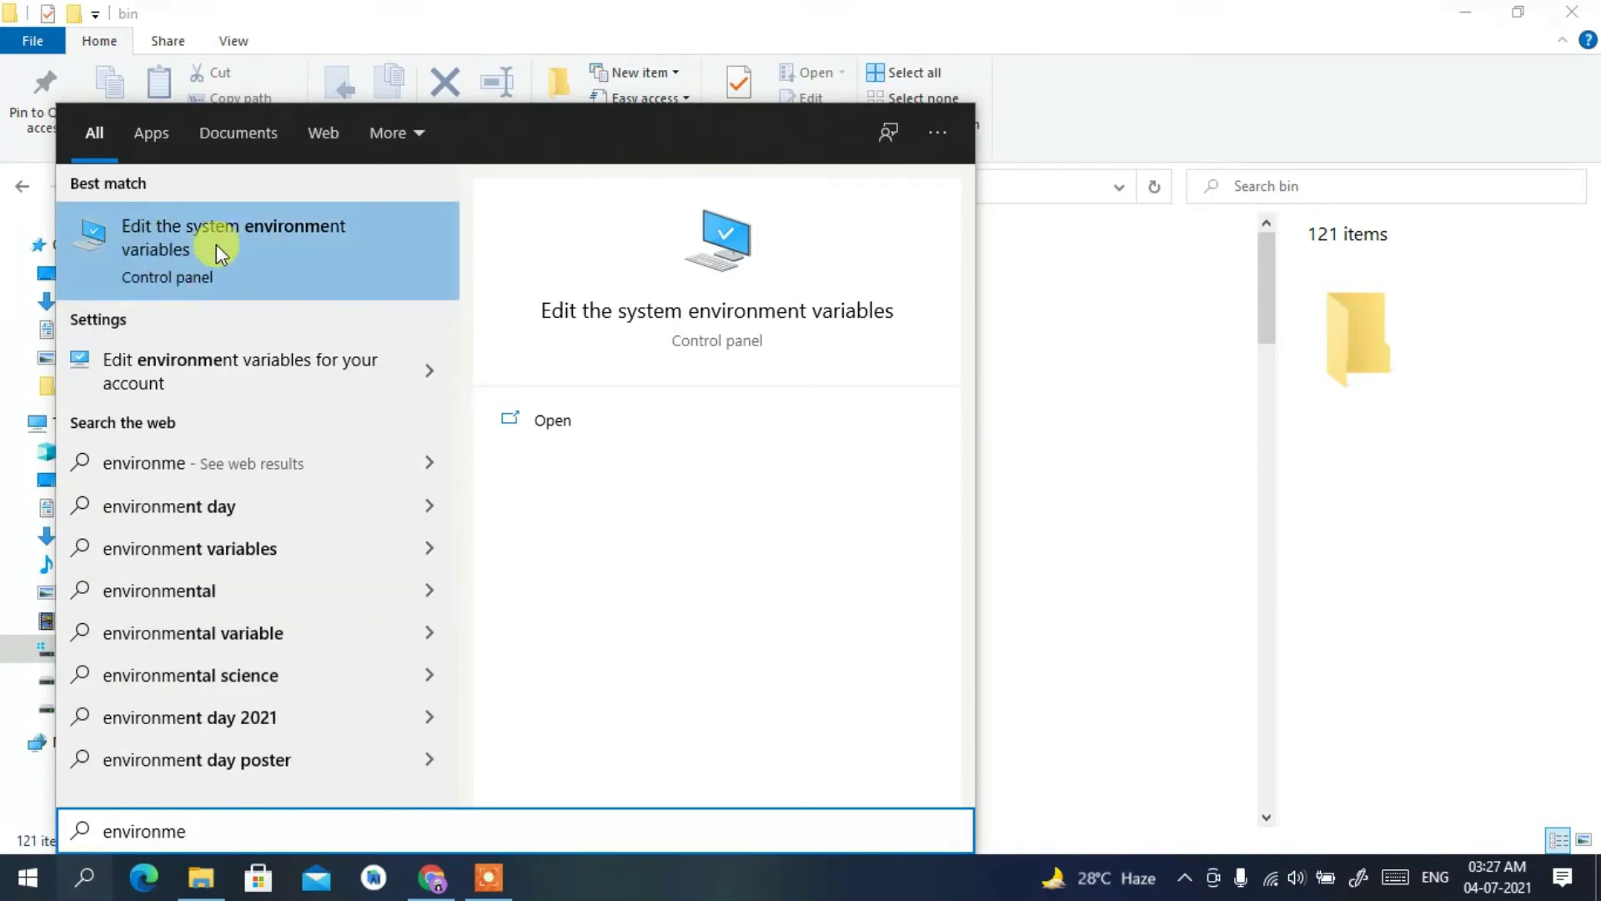
{"action": "left_click", "coordinate": [265, 246]}
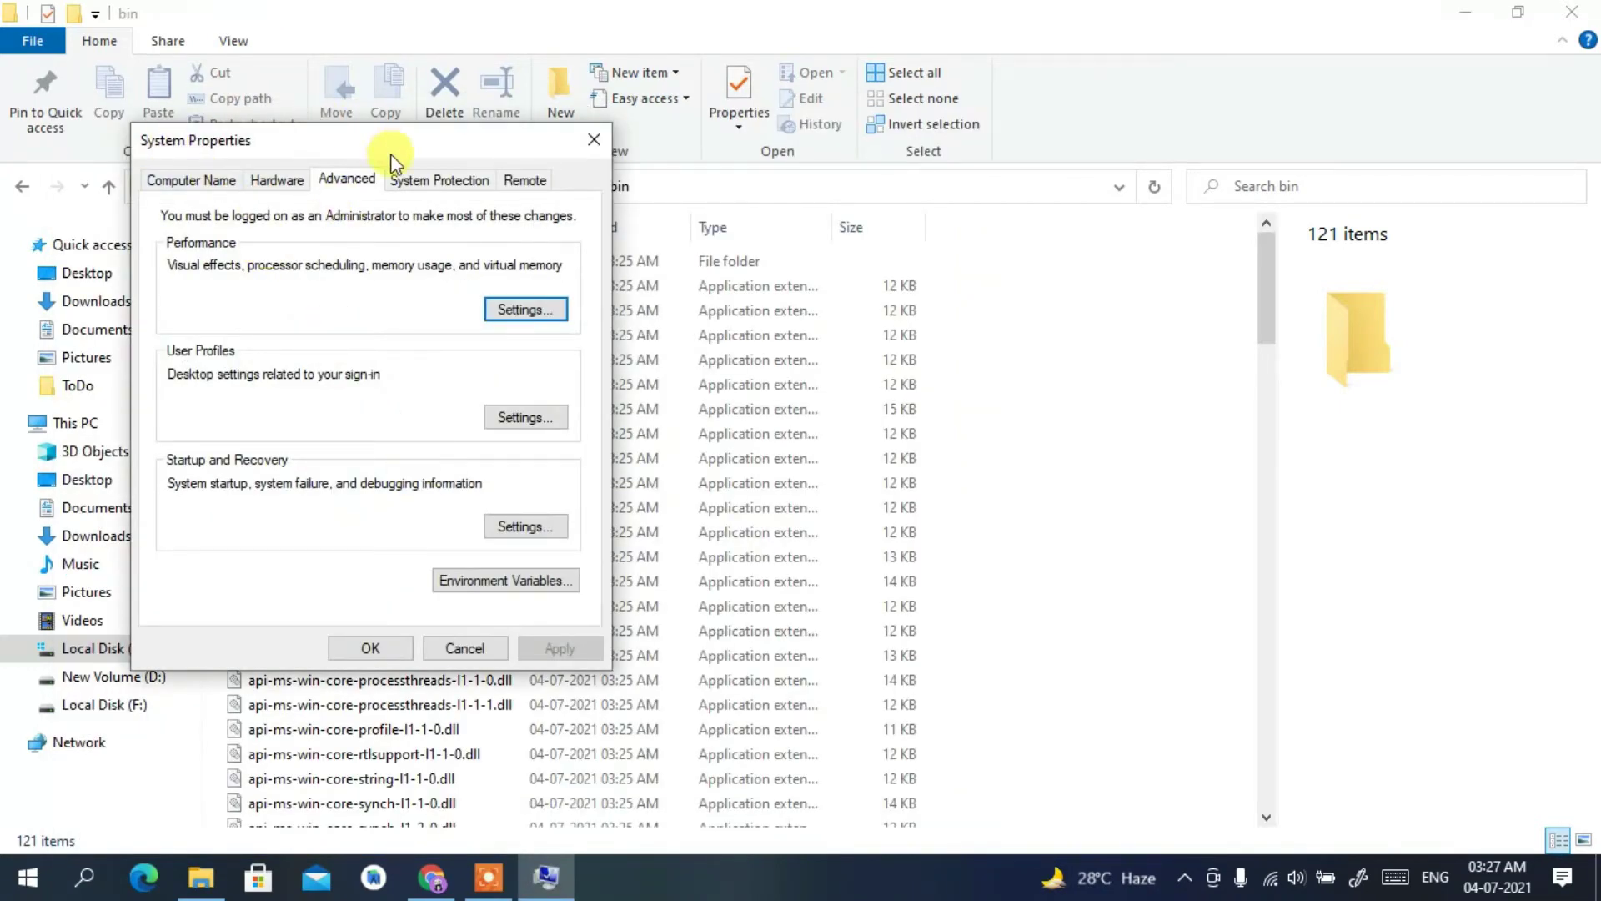
{"action": "mouse_move", "coordinate": [398, 147]}
{"action": "left_mouse_down"}
{"action": "mouse_move", "coordinate": [430, 148]}
{"action": "mouse_move", "coordinate": [406, 159]}
{"action": "left_mouse_up"}
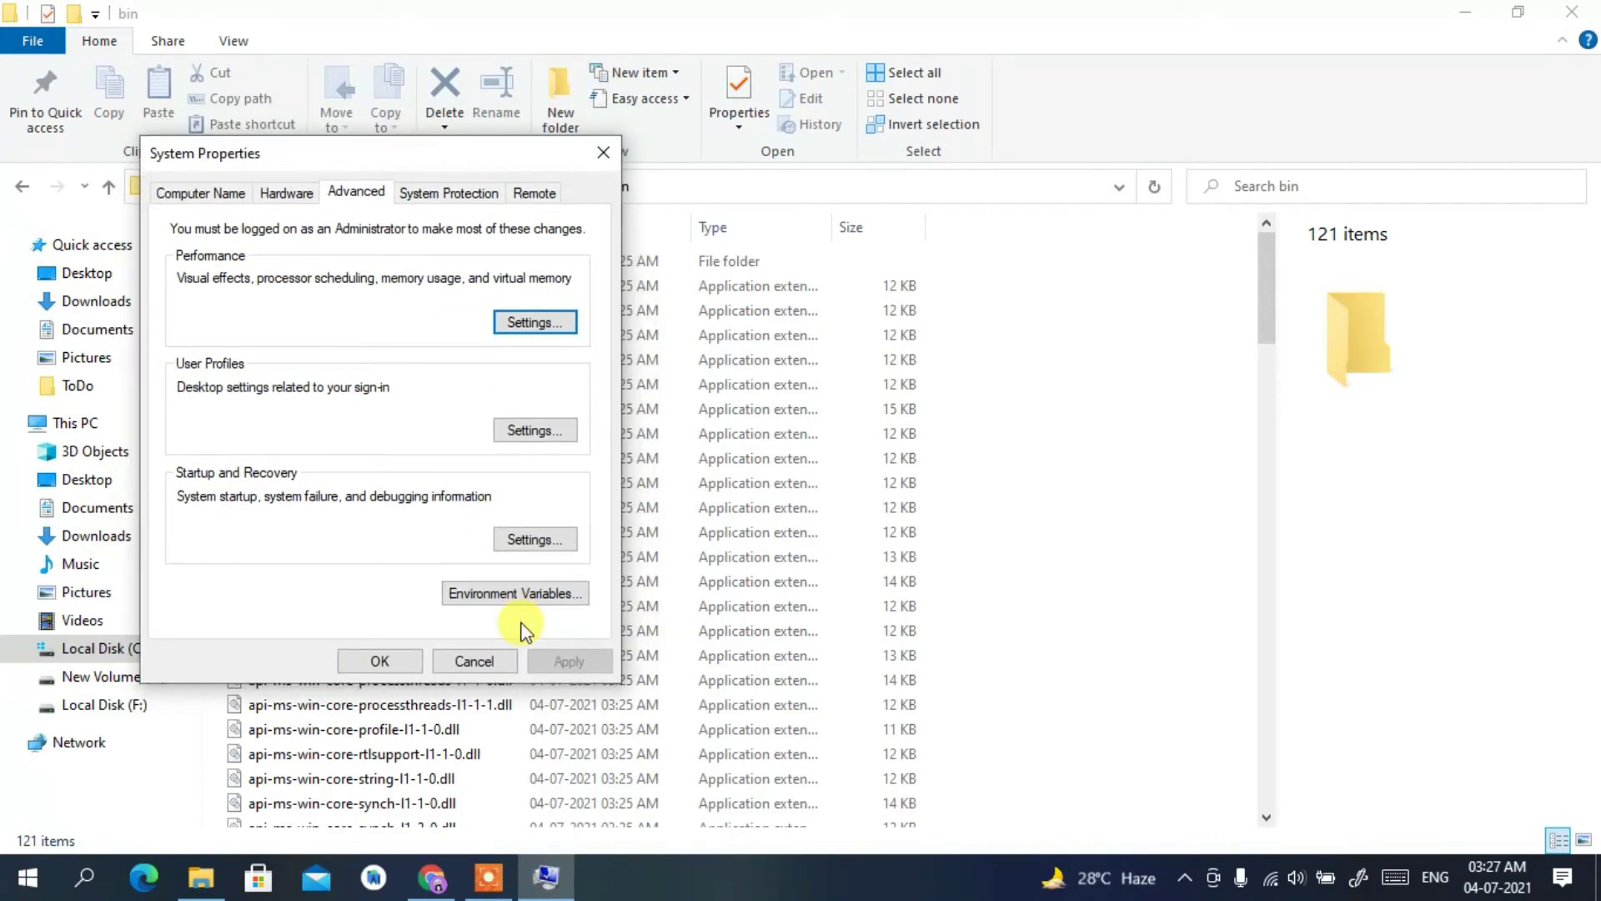
{"action": "left_click", "coordinate": [510, 594]}
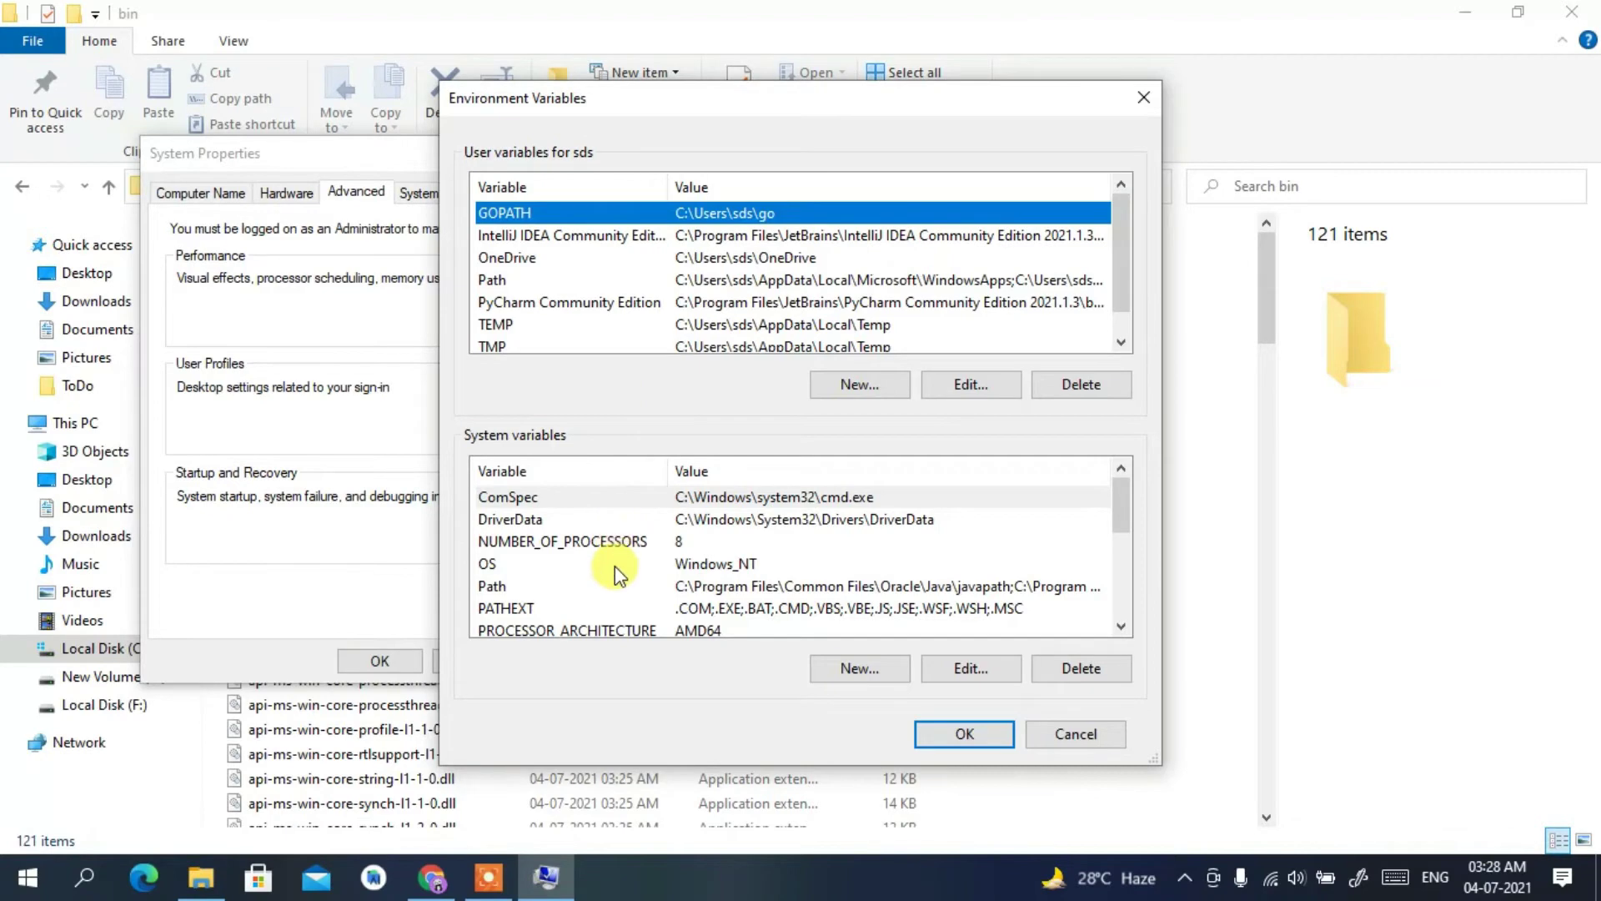
Step: Paste C:\Program Files\Java\jdk-16.0.1\bin as a new system Path entry and confirm with OK
{"action": "left_click", "coordinate": [557, 588]}
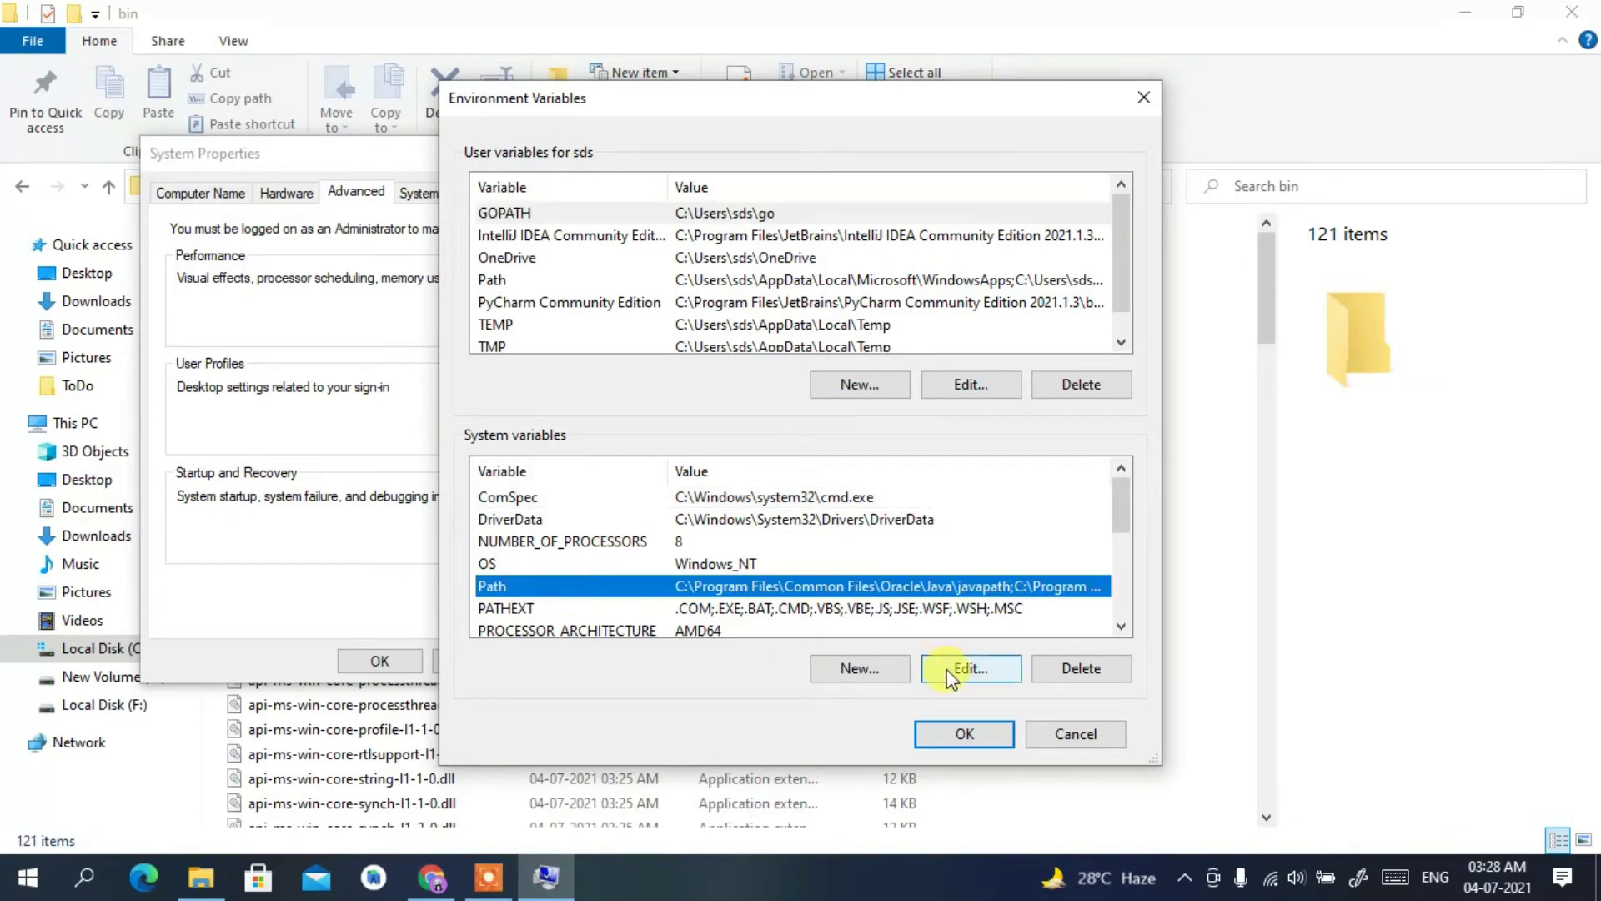
{"action": "left_click", "coordinate": [975, 667]}
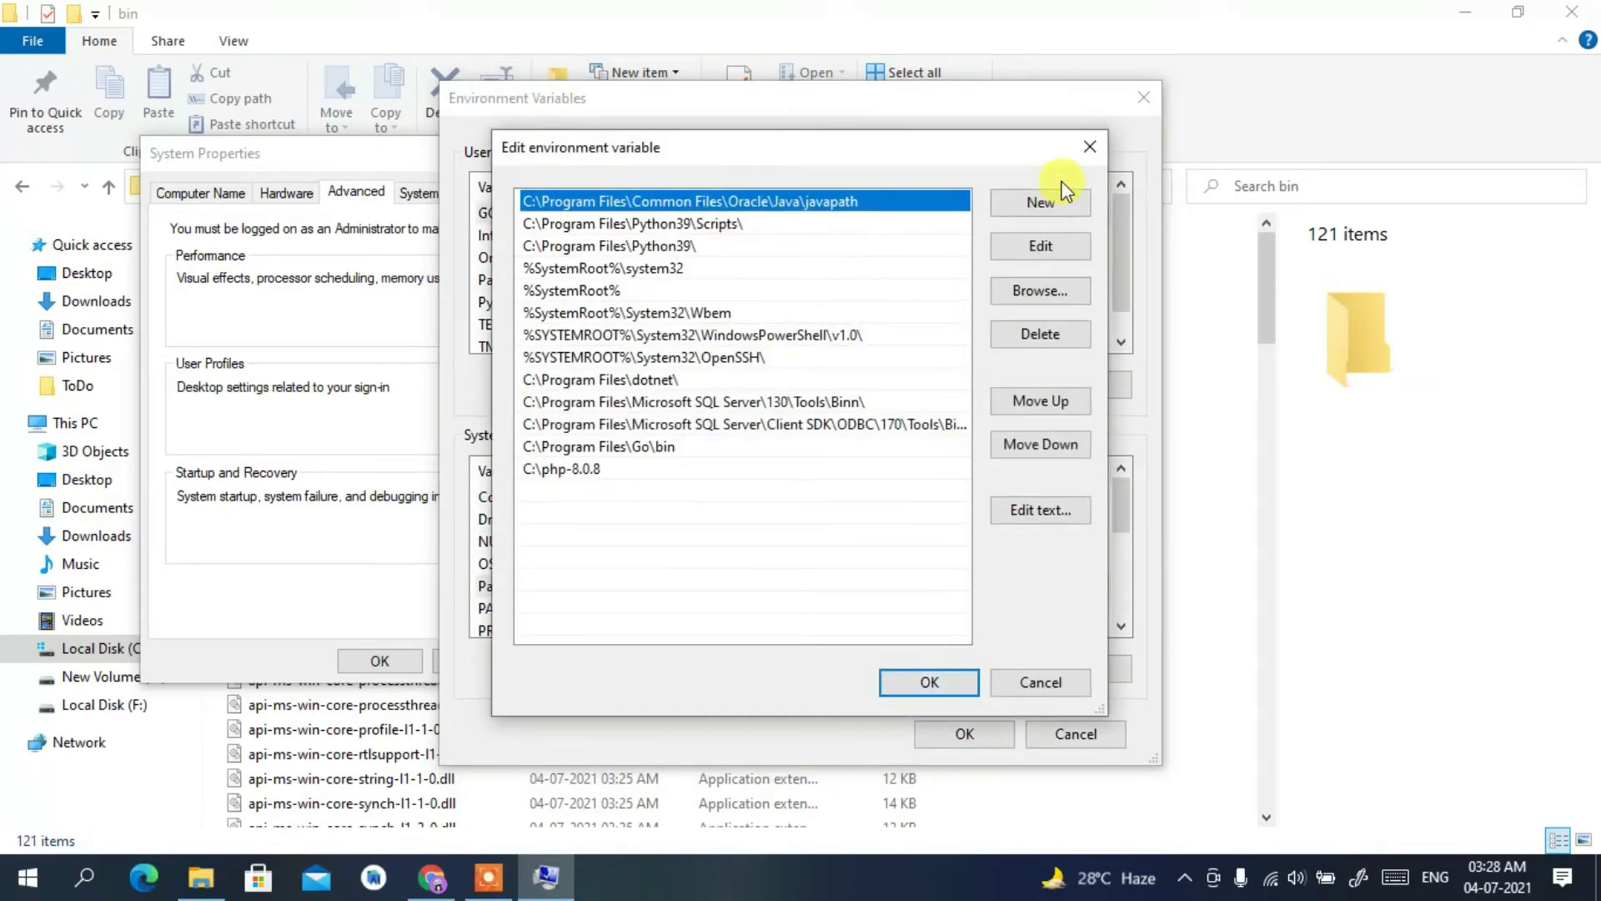
{"action": "left_click", "coordinate": [1049, 206]}
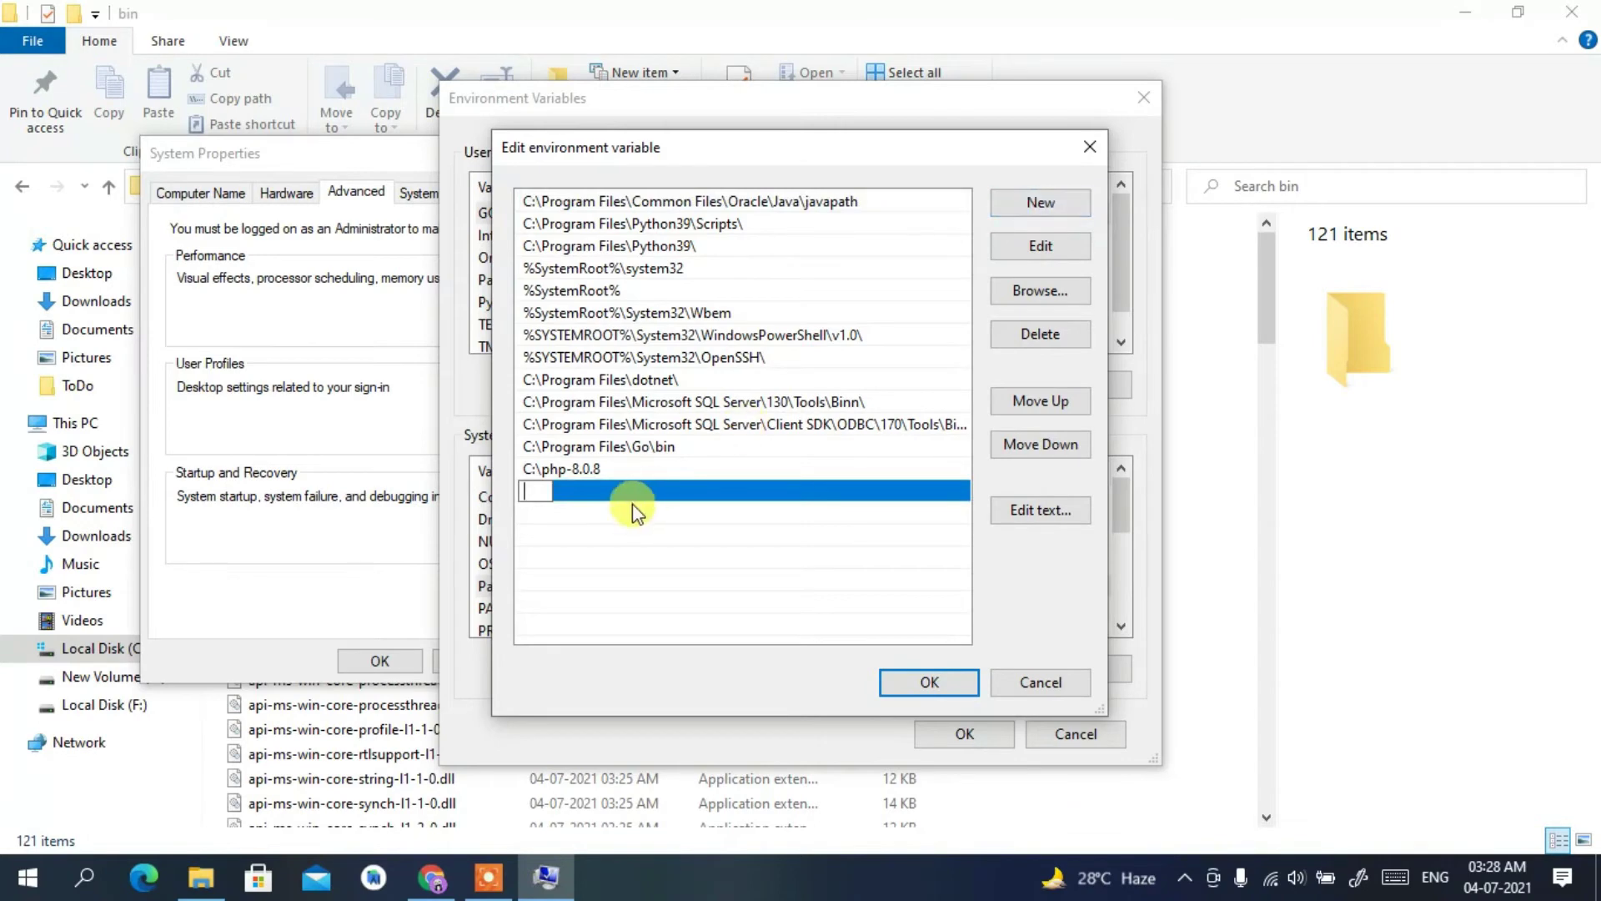
{"action": "right_click", "coordinate": [539, 498]}
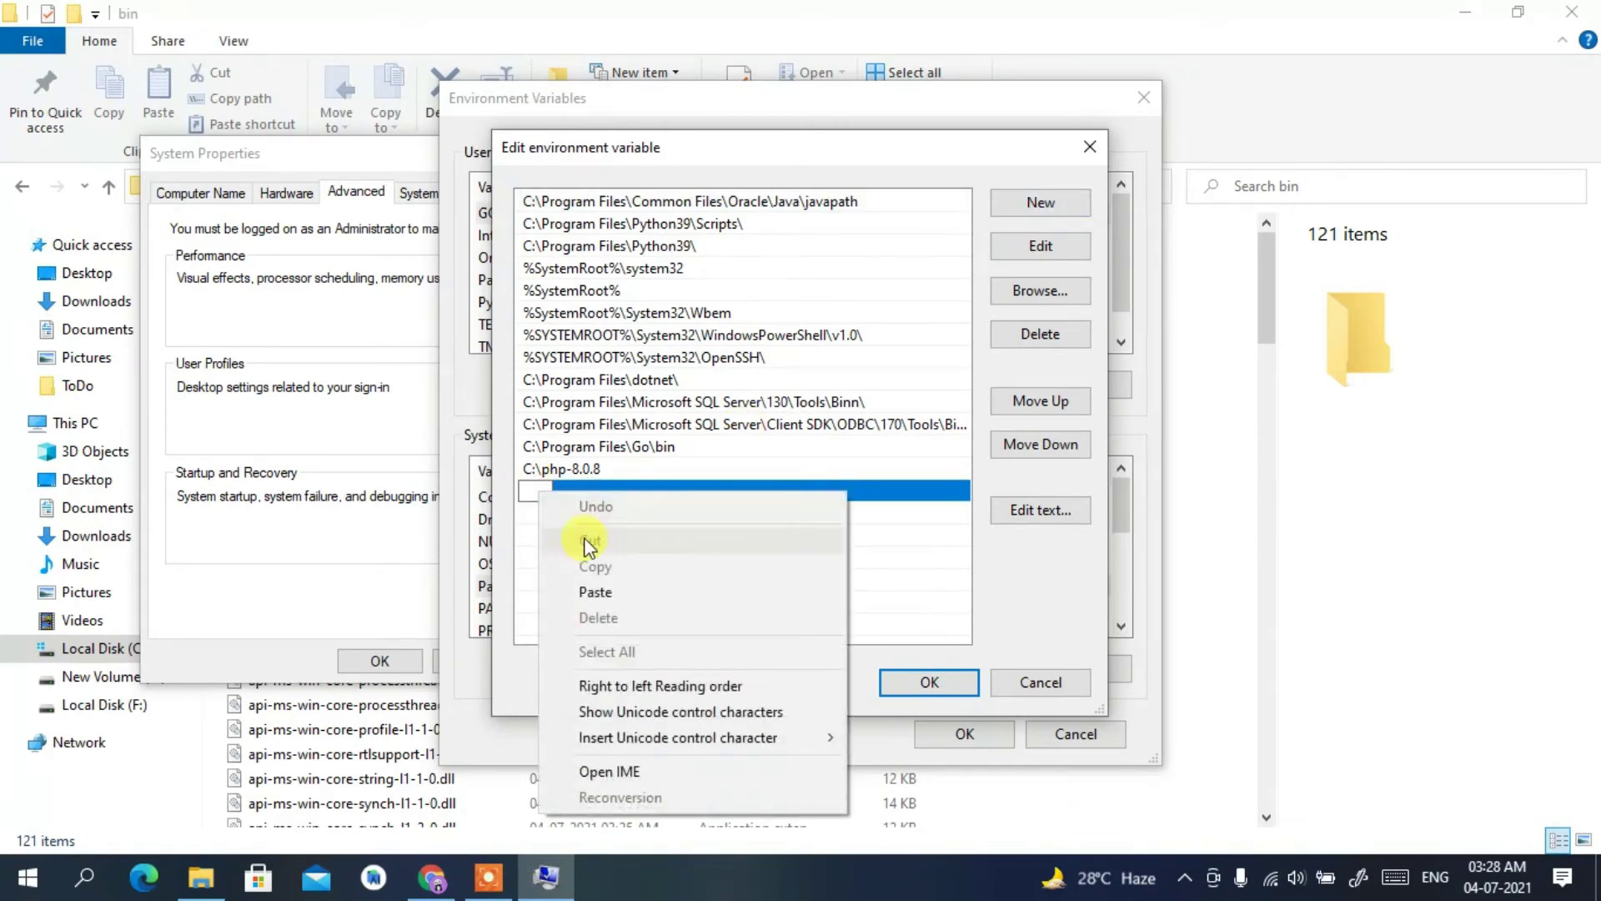
{"action": "left_click", "coordinate": [612, 592]}
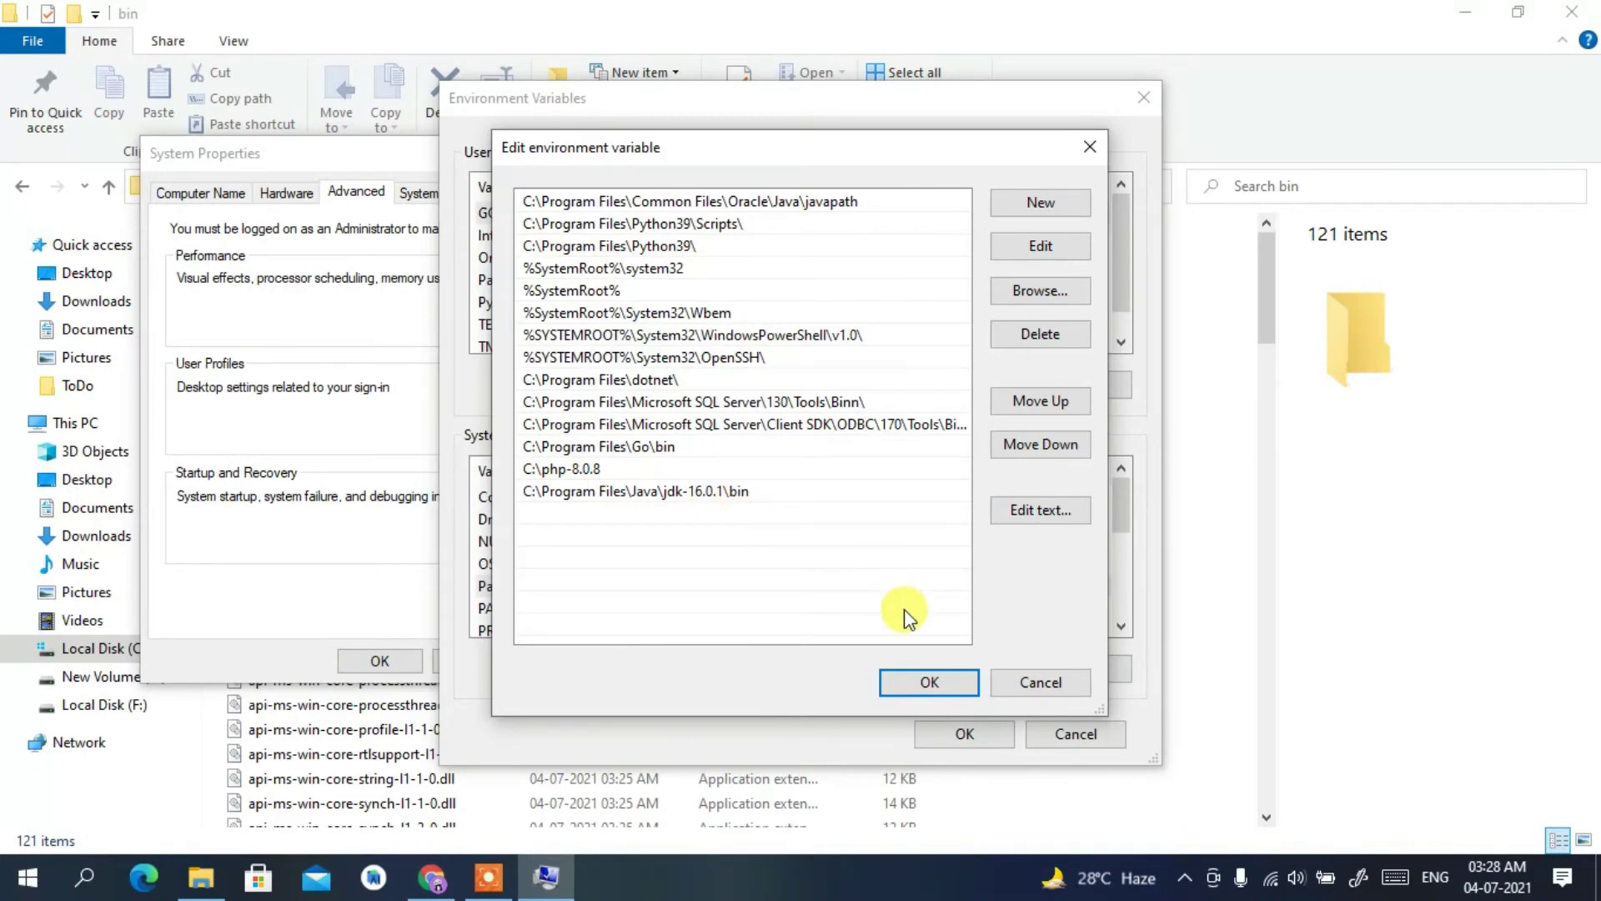
{"action": "left_click", "coordinate": [917, 677]}
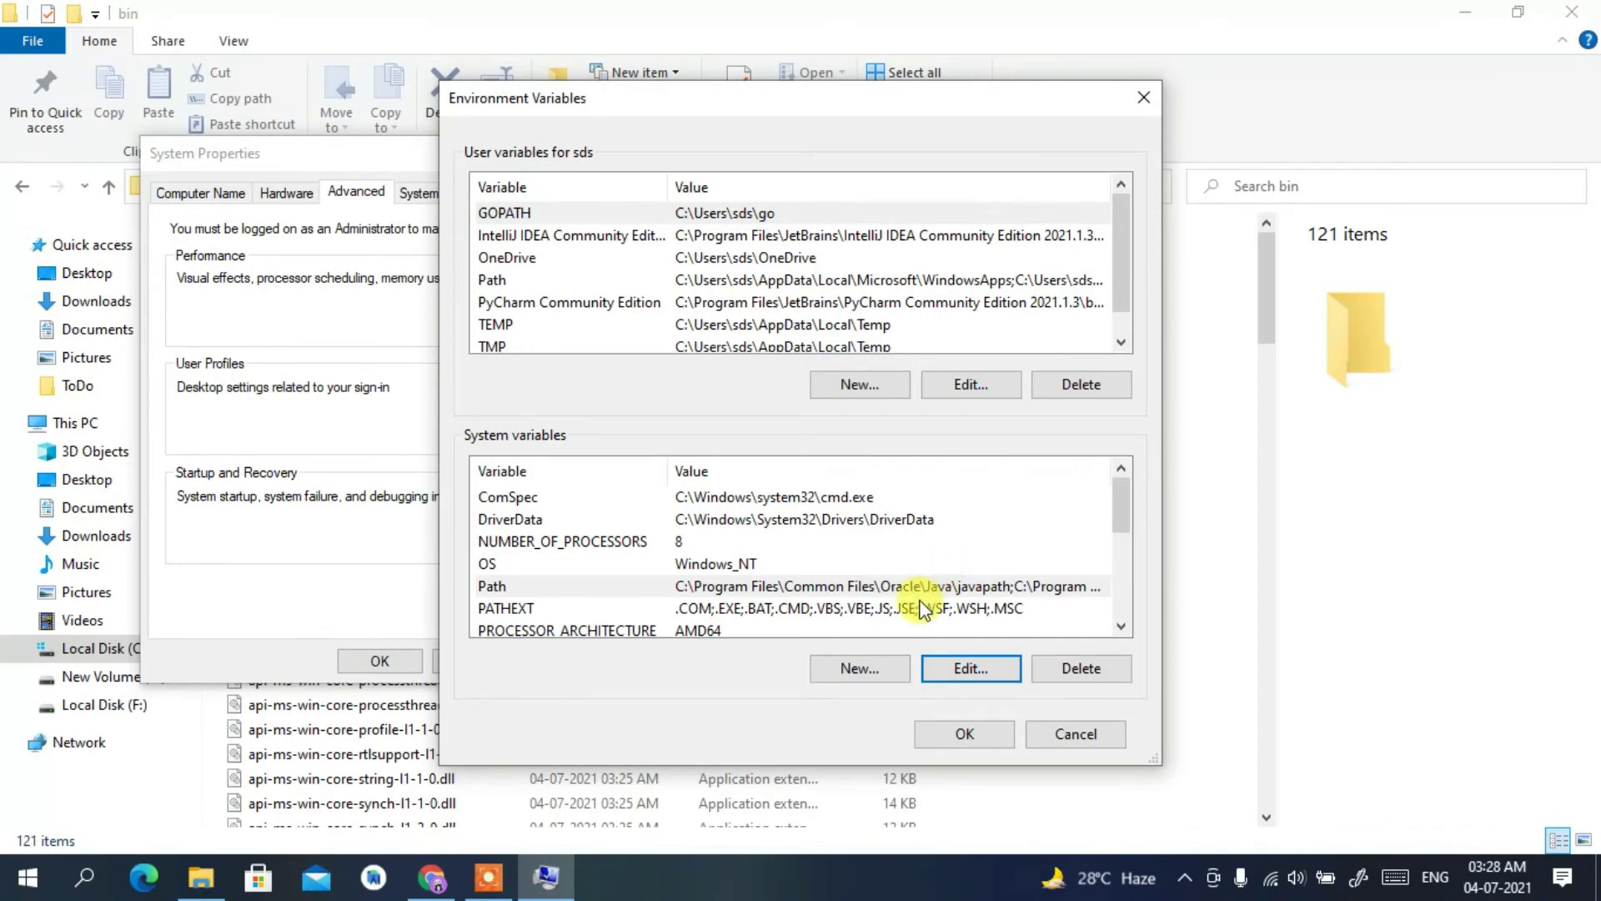
Step: Start a new system variable named JAVA_HOME
{"action": "left_click", "coordinate": [862, 663]}
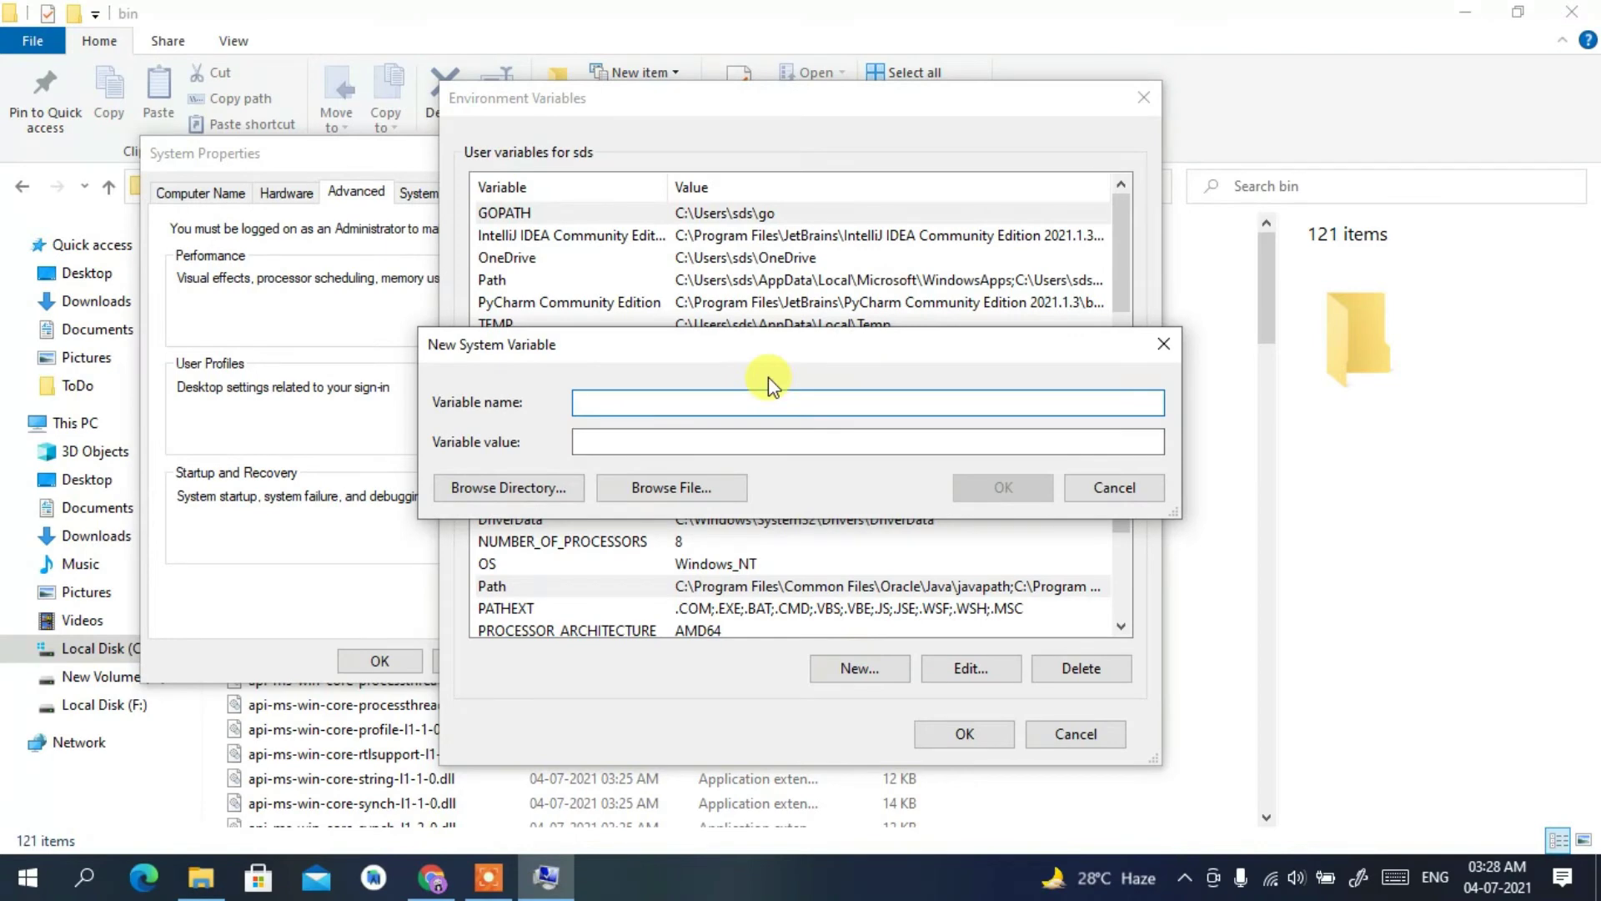
{"action": "type", "text": "JAVA_HOME"}
{"action": "left_click", "coordinate": [628, 436]}
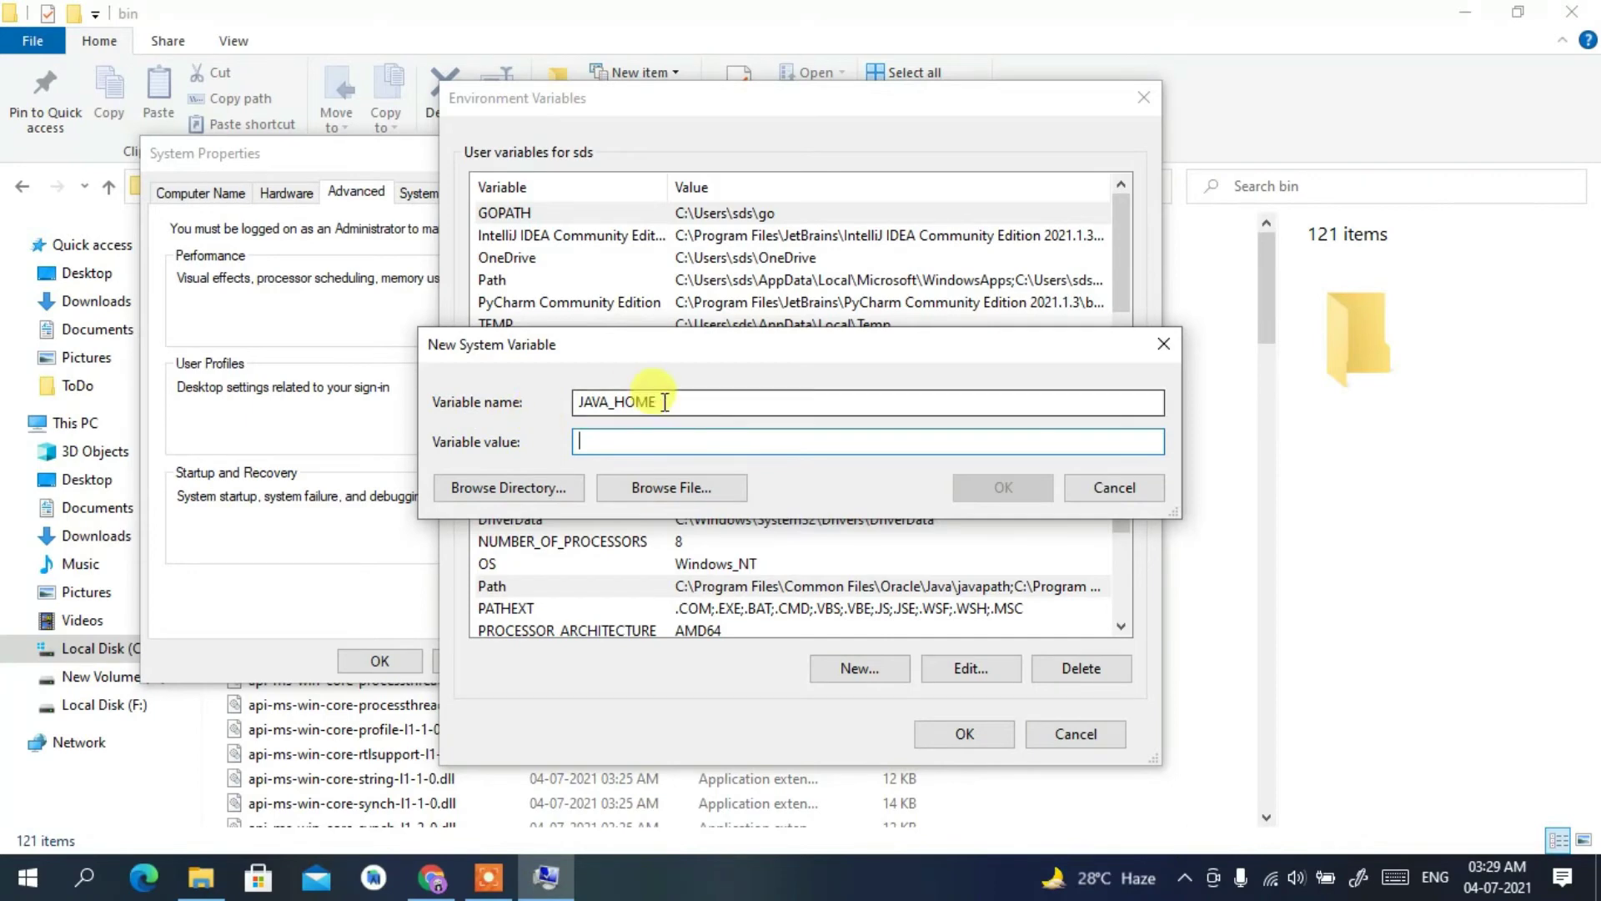
{"action": "left_click", "coordinate": [638, 444]}
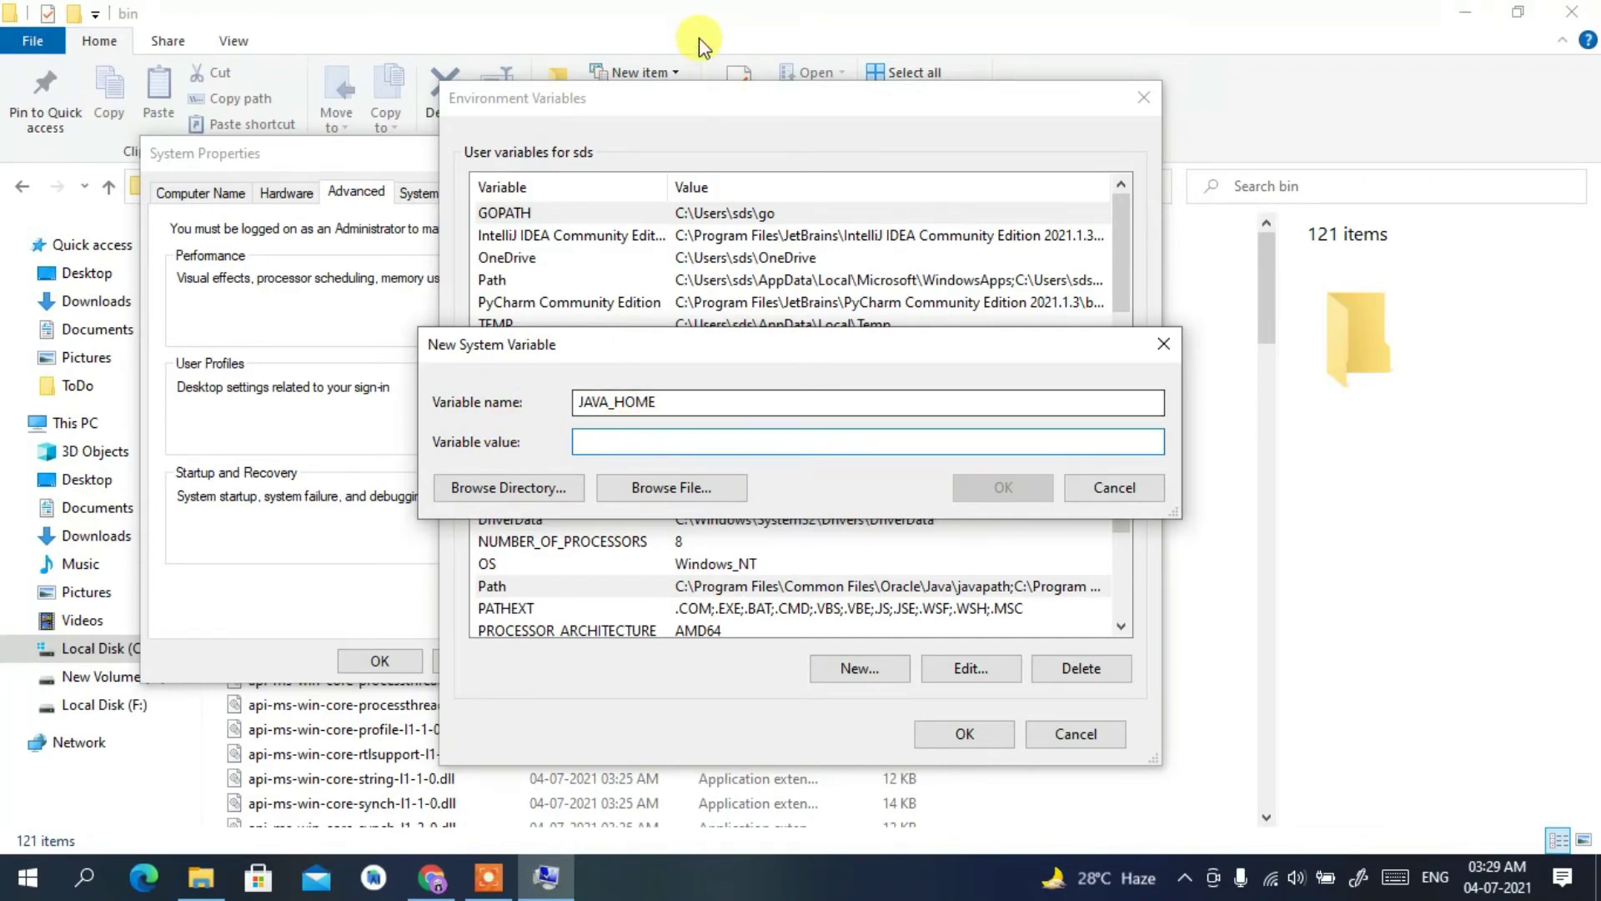
Step: Copy the jdk-16.0.1 folder path from the Explorer address bar
{"action": "left_click", "coordinate": [1064, 15]}
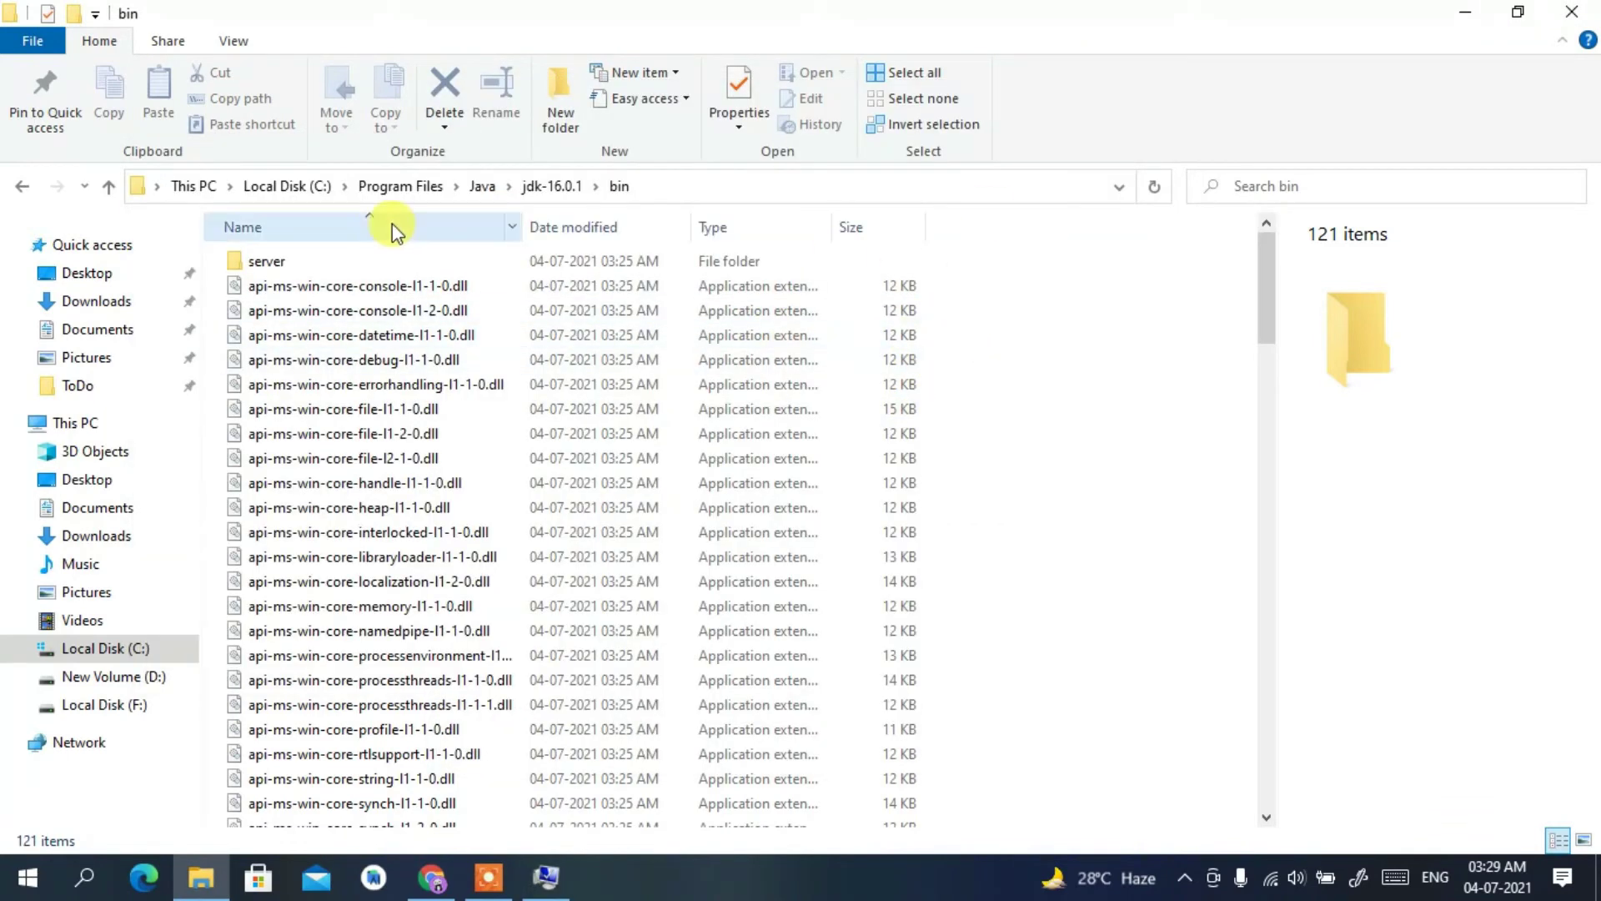
{"action": "left_click", "coordinate": [23, 186]}
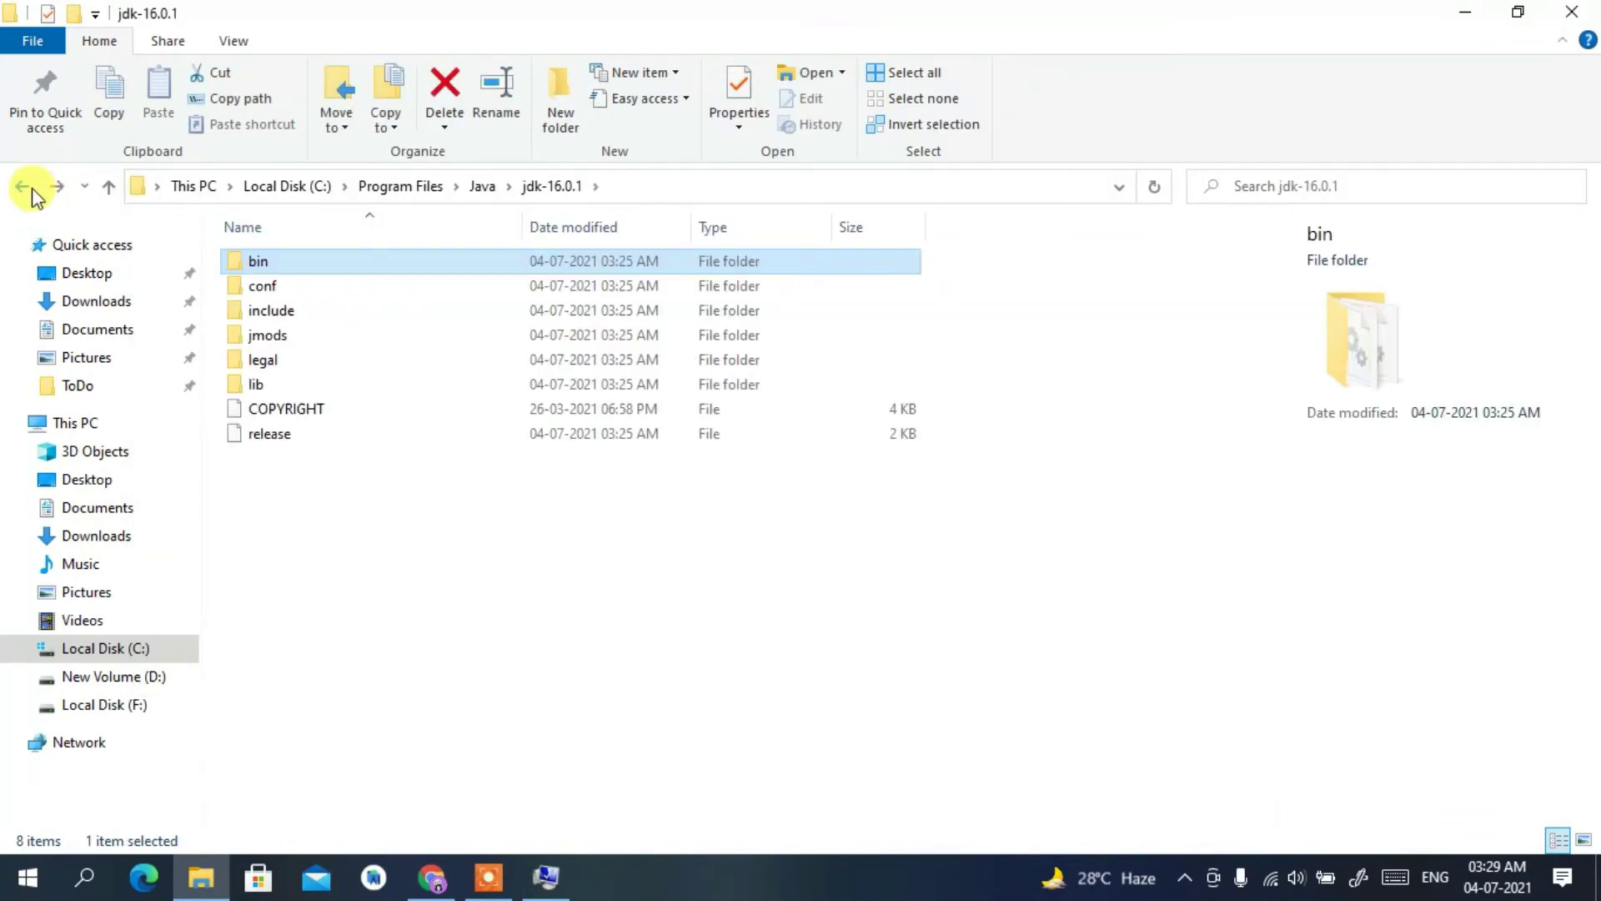
{"action": "left_click", "coordinate": [705, 191]}
{"action": "key", "text": "cmd+c"}
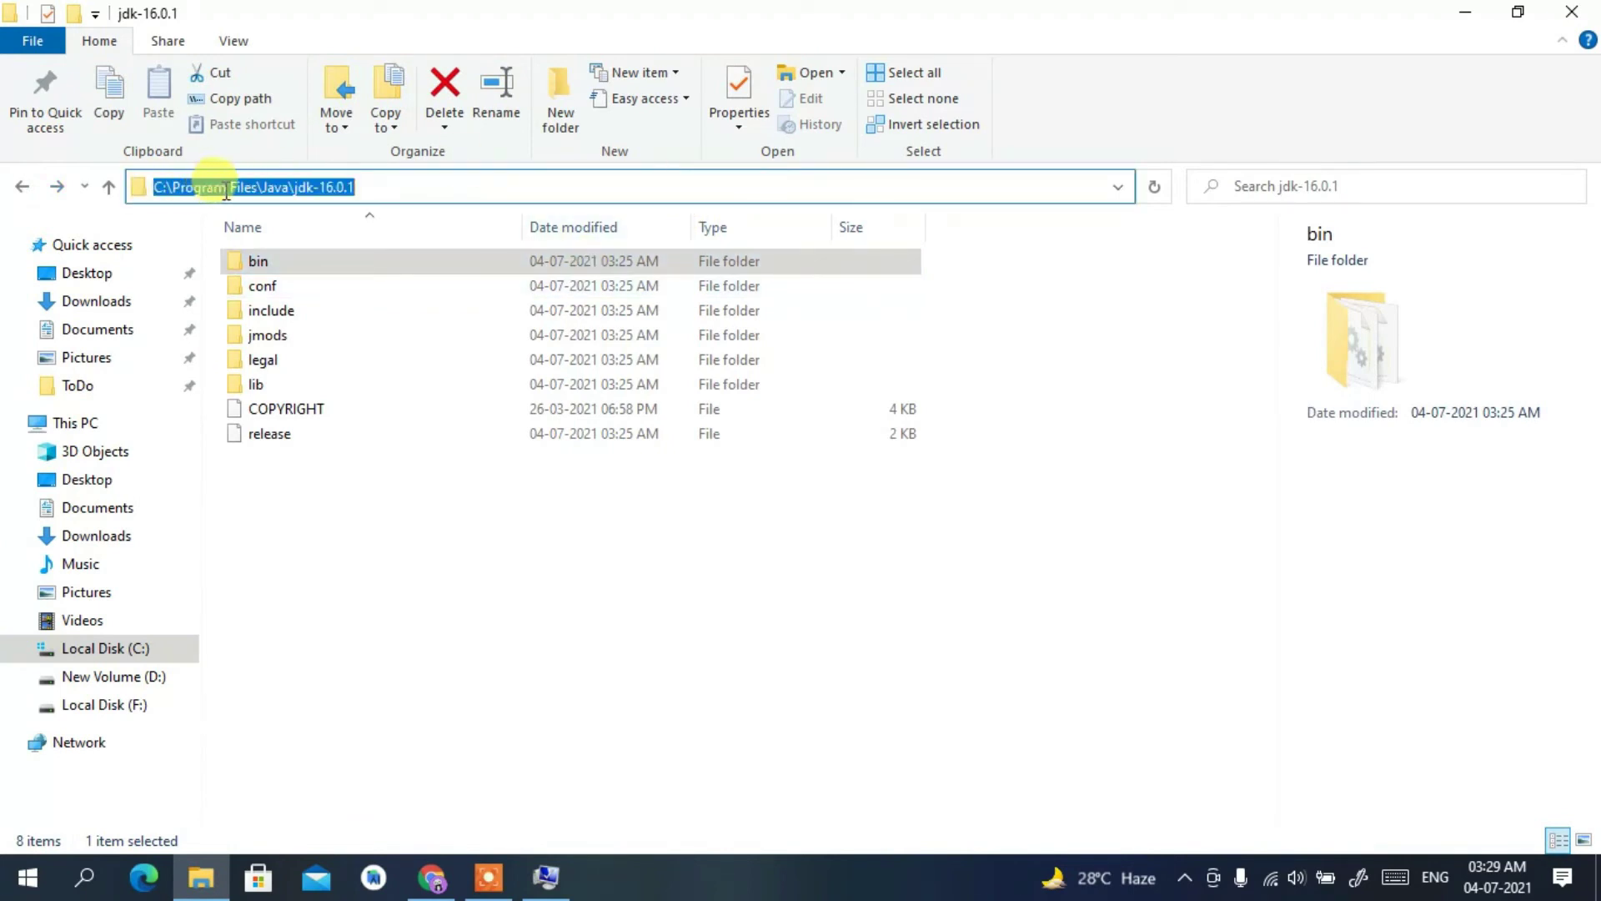
{"action": "right_click", "coordinate": [338, 192]}
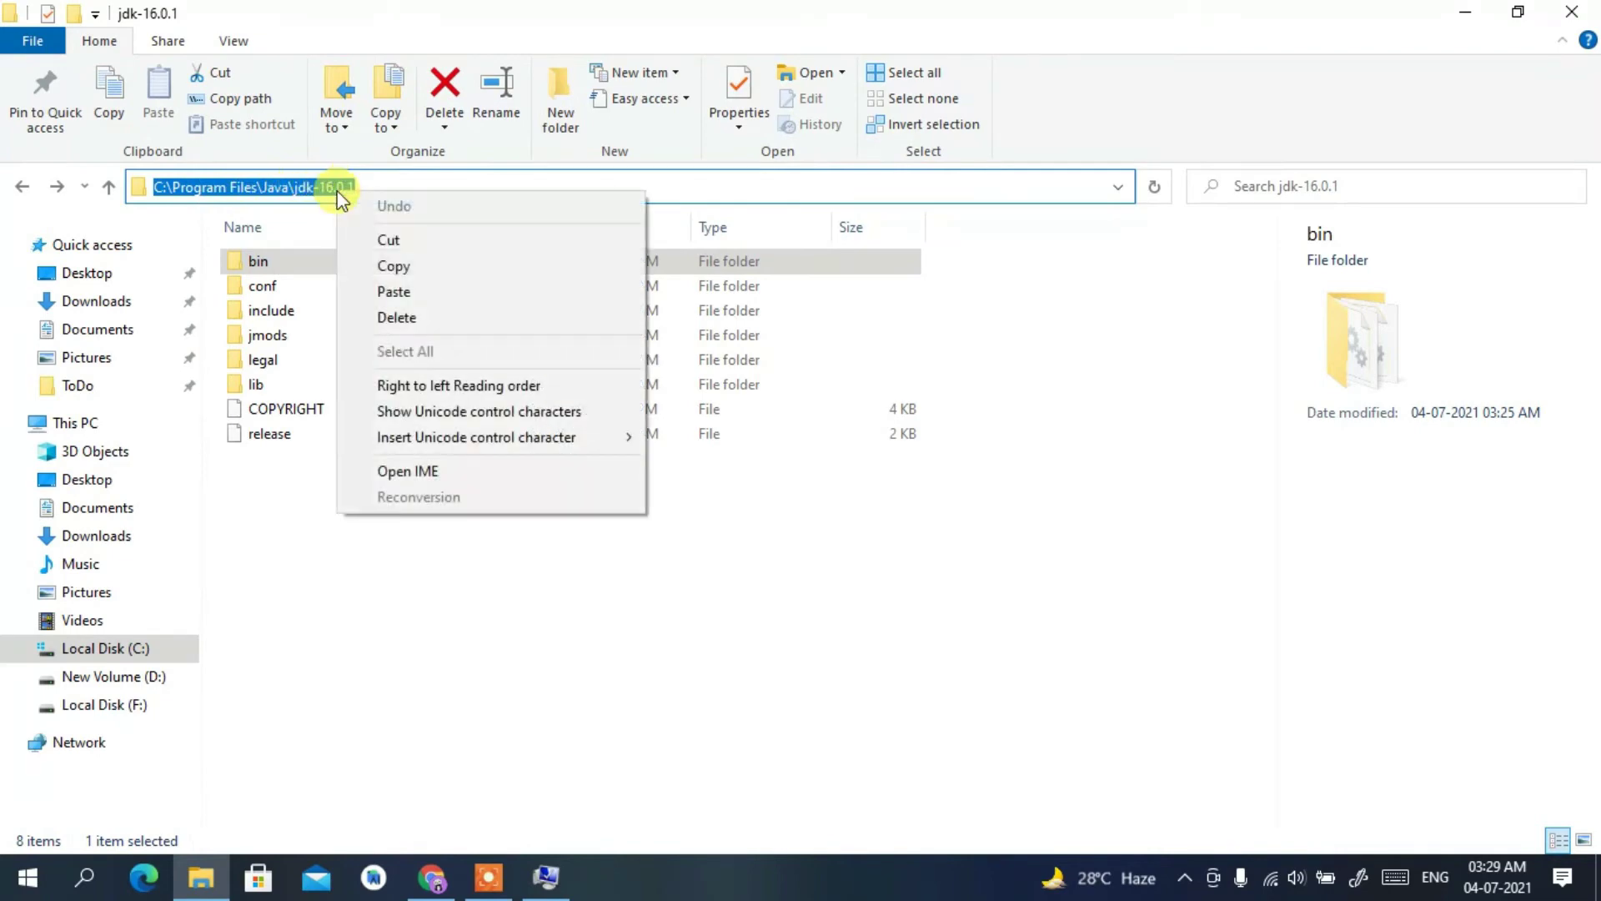
{"action": "left_click", "coordinate": [404, 262]}
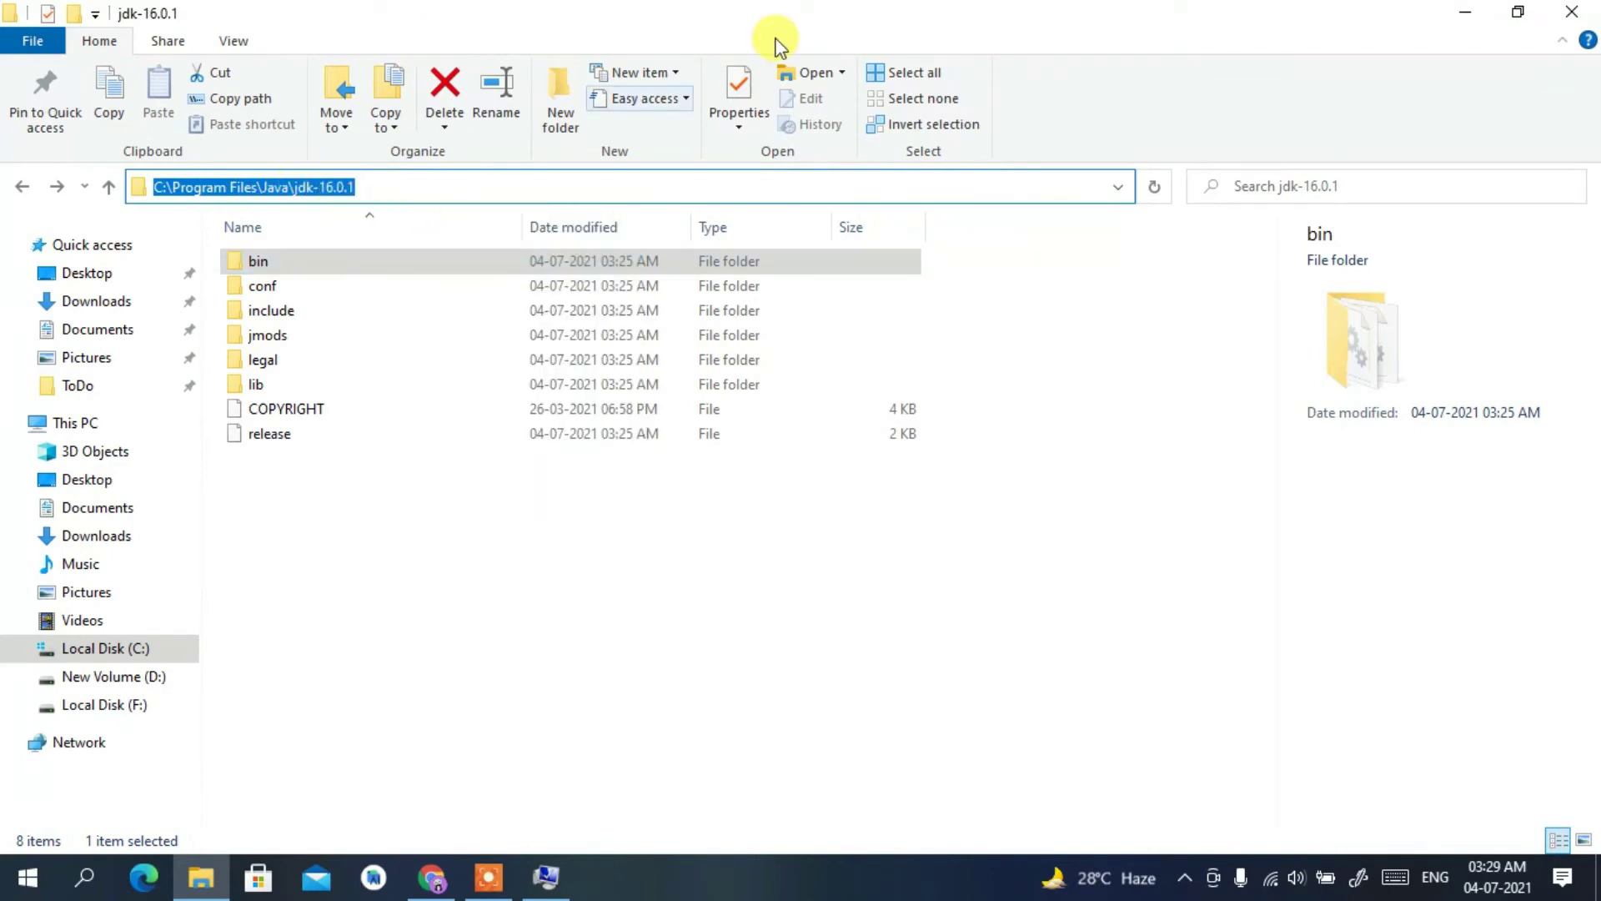
Step: Paste C:\Program Files\Java\jdk-16.0.1 as the JAVA_HOME value and save the environment variables
{"action": "left_click", "coordinate": [1467, 10]}
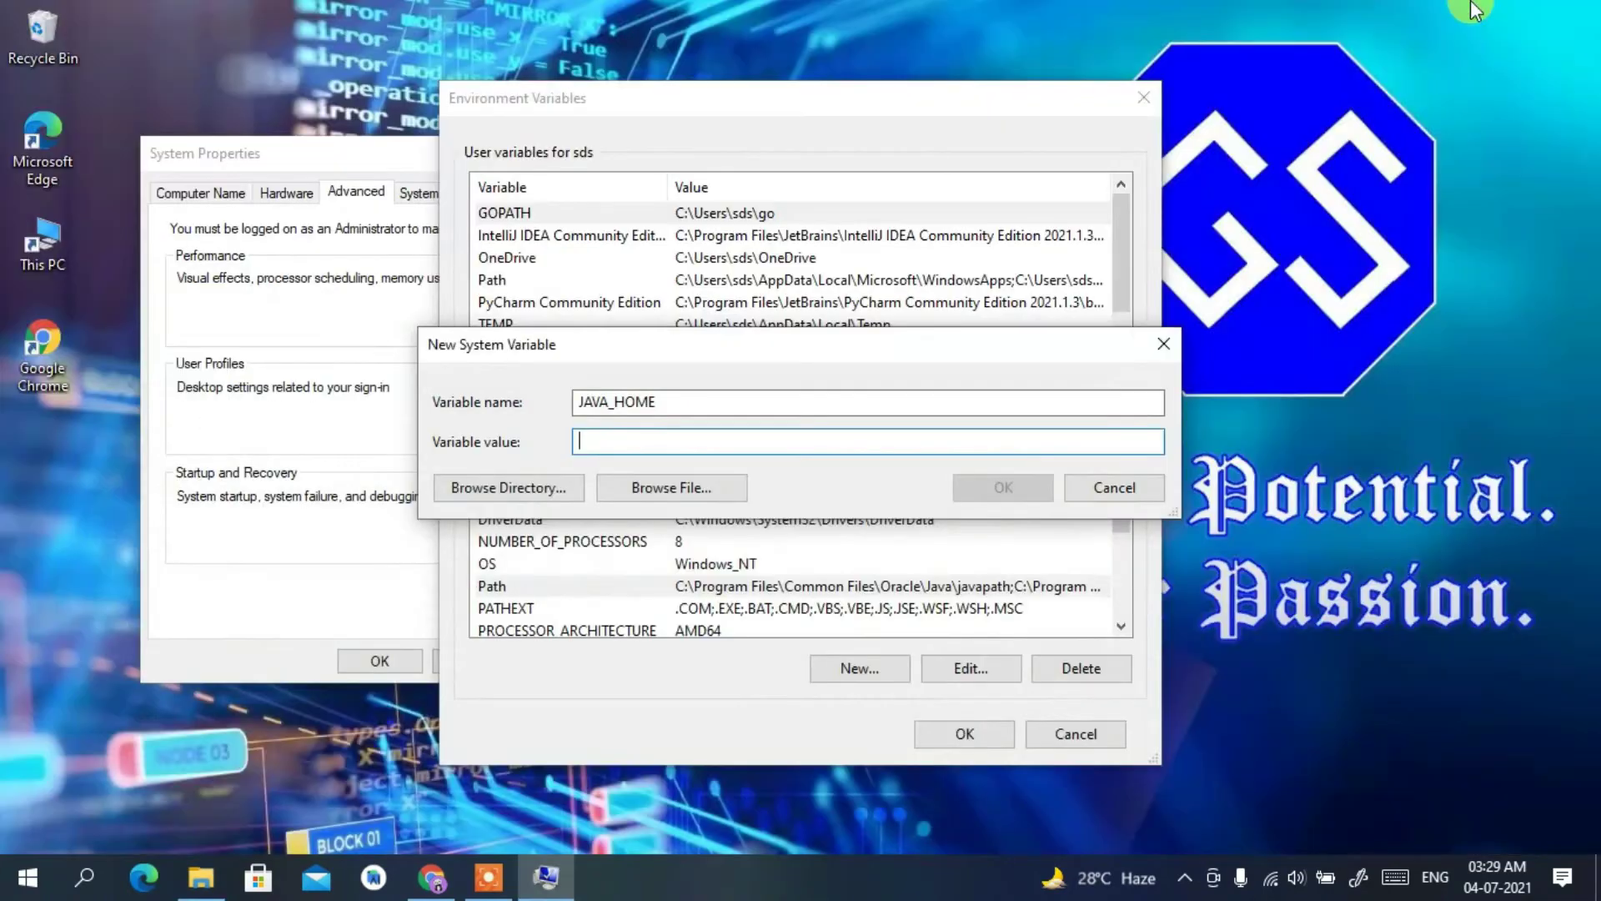
{"action": "right_click", "coordinate": [603, 446]}
{"action": "left_click", "coordinate": [669, 544]}
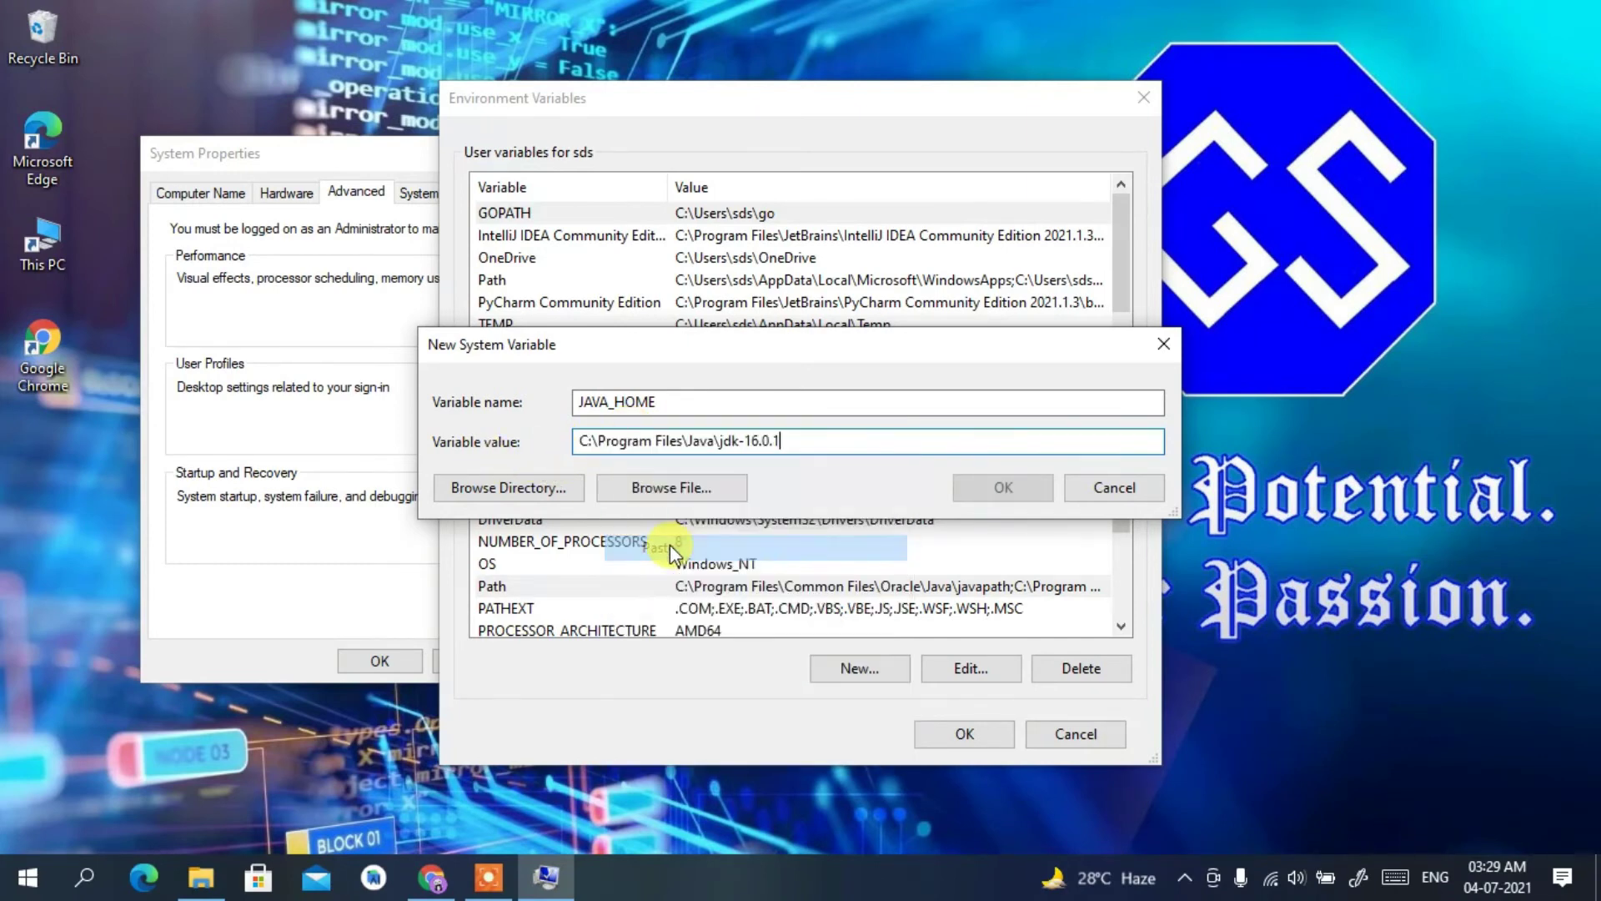
{"action": "left_click_drag", "start_coordinate": [801, 440], "coordinate": [557, 440]}
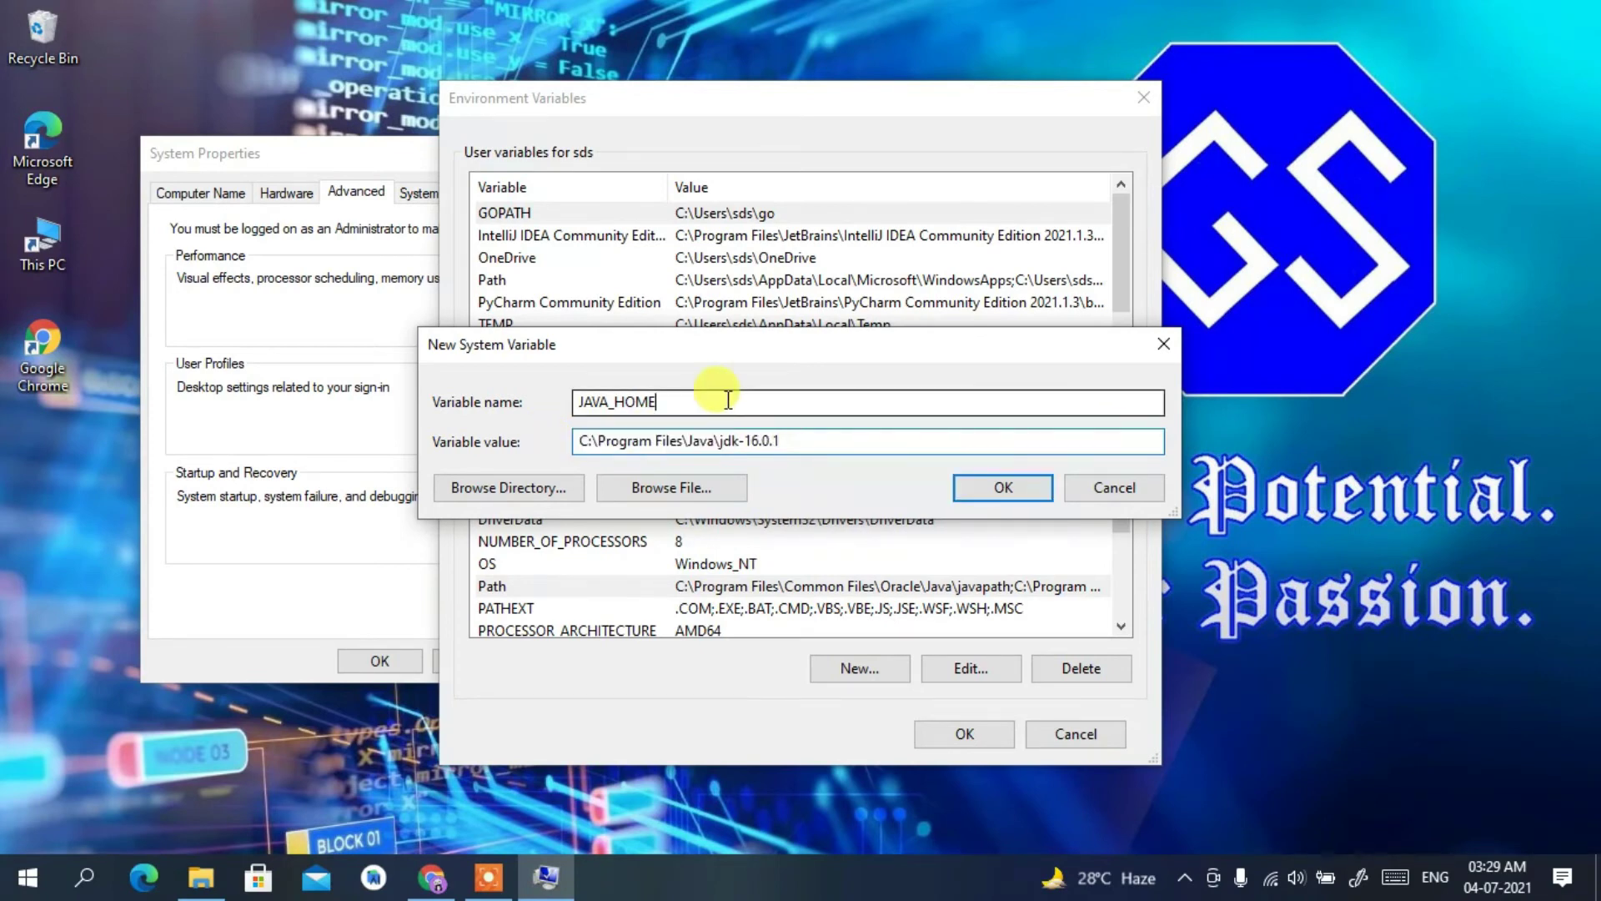
{"action": "left_click_drag", "start_coordinate": [714, 397], "coordinate": [525, 392]}
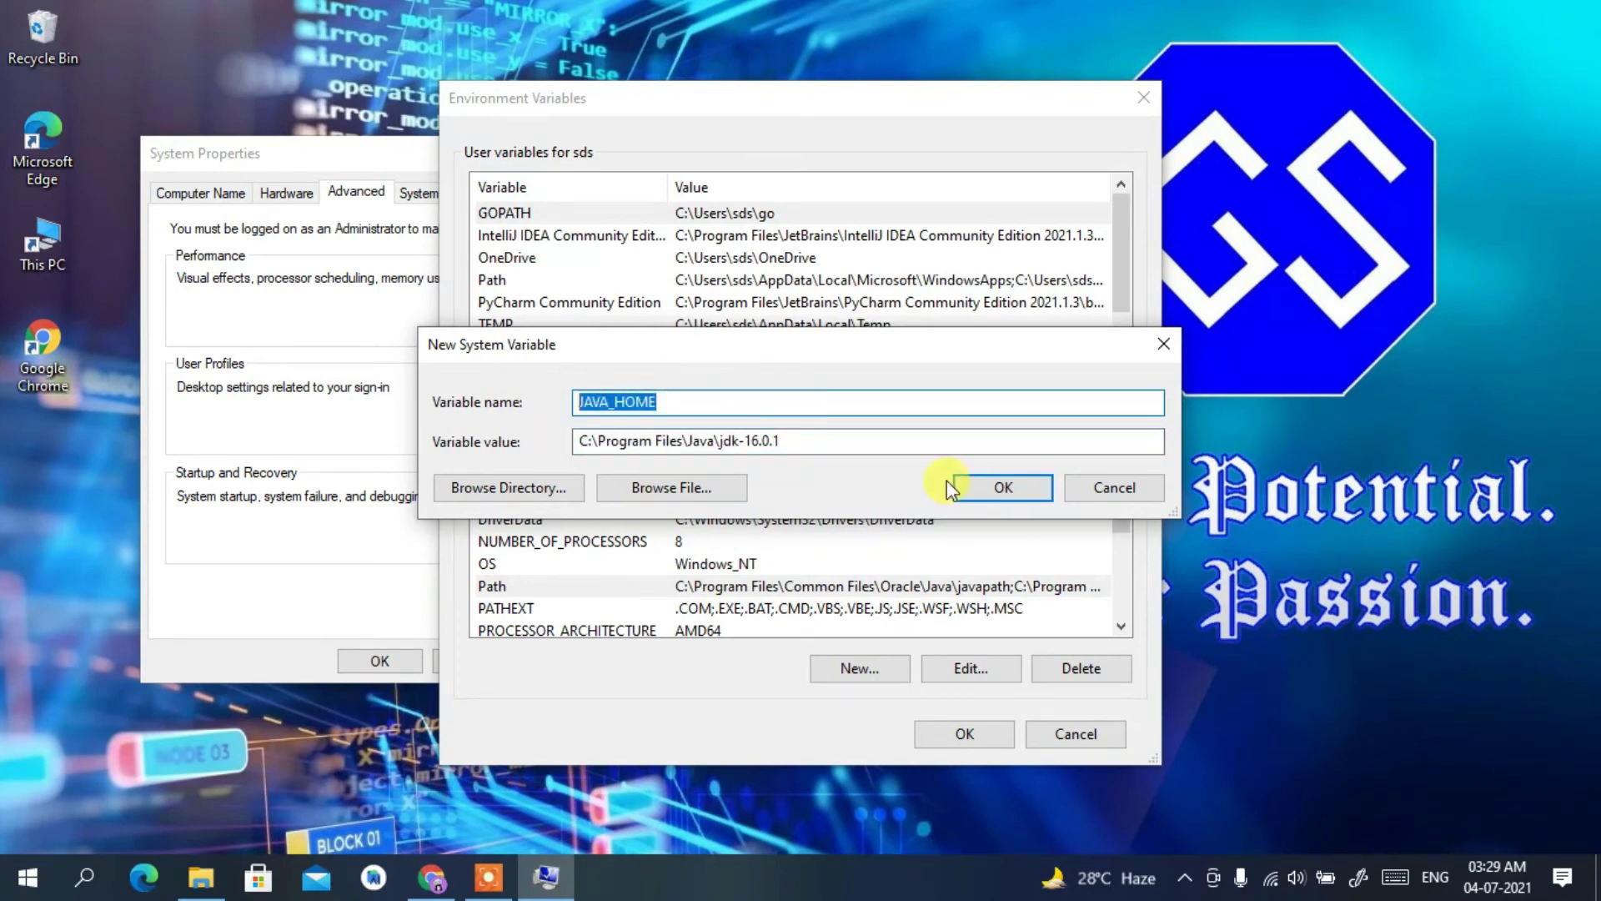
{"action": "left_click", "coordinate": [1002, 492]}
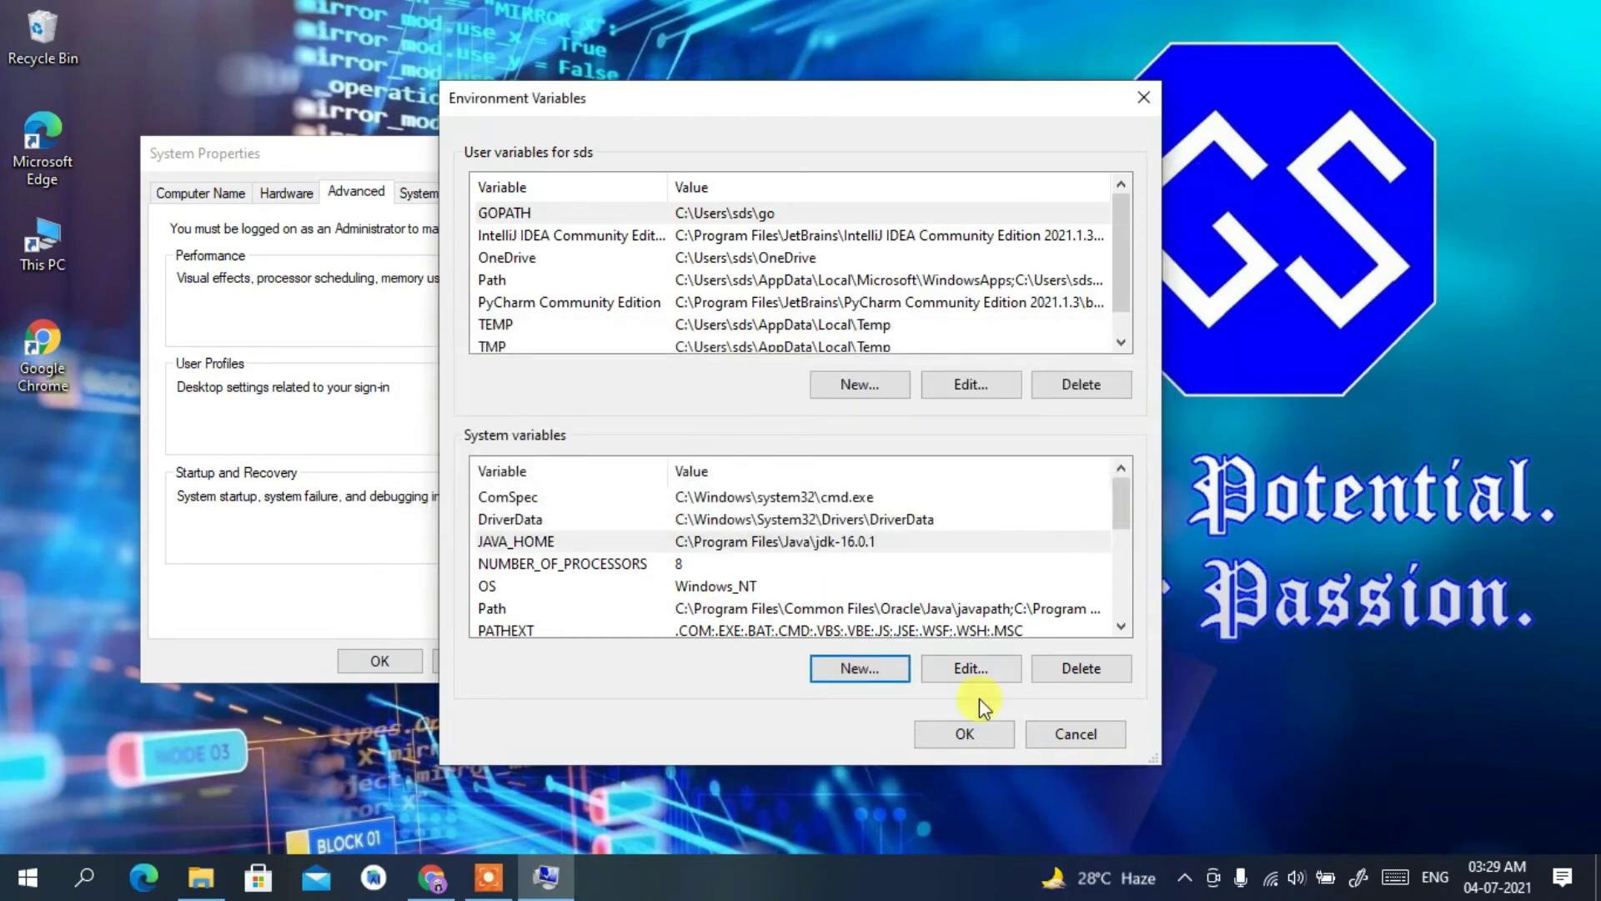
{"action": "left_click", "coordinate": [992, 732]}
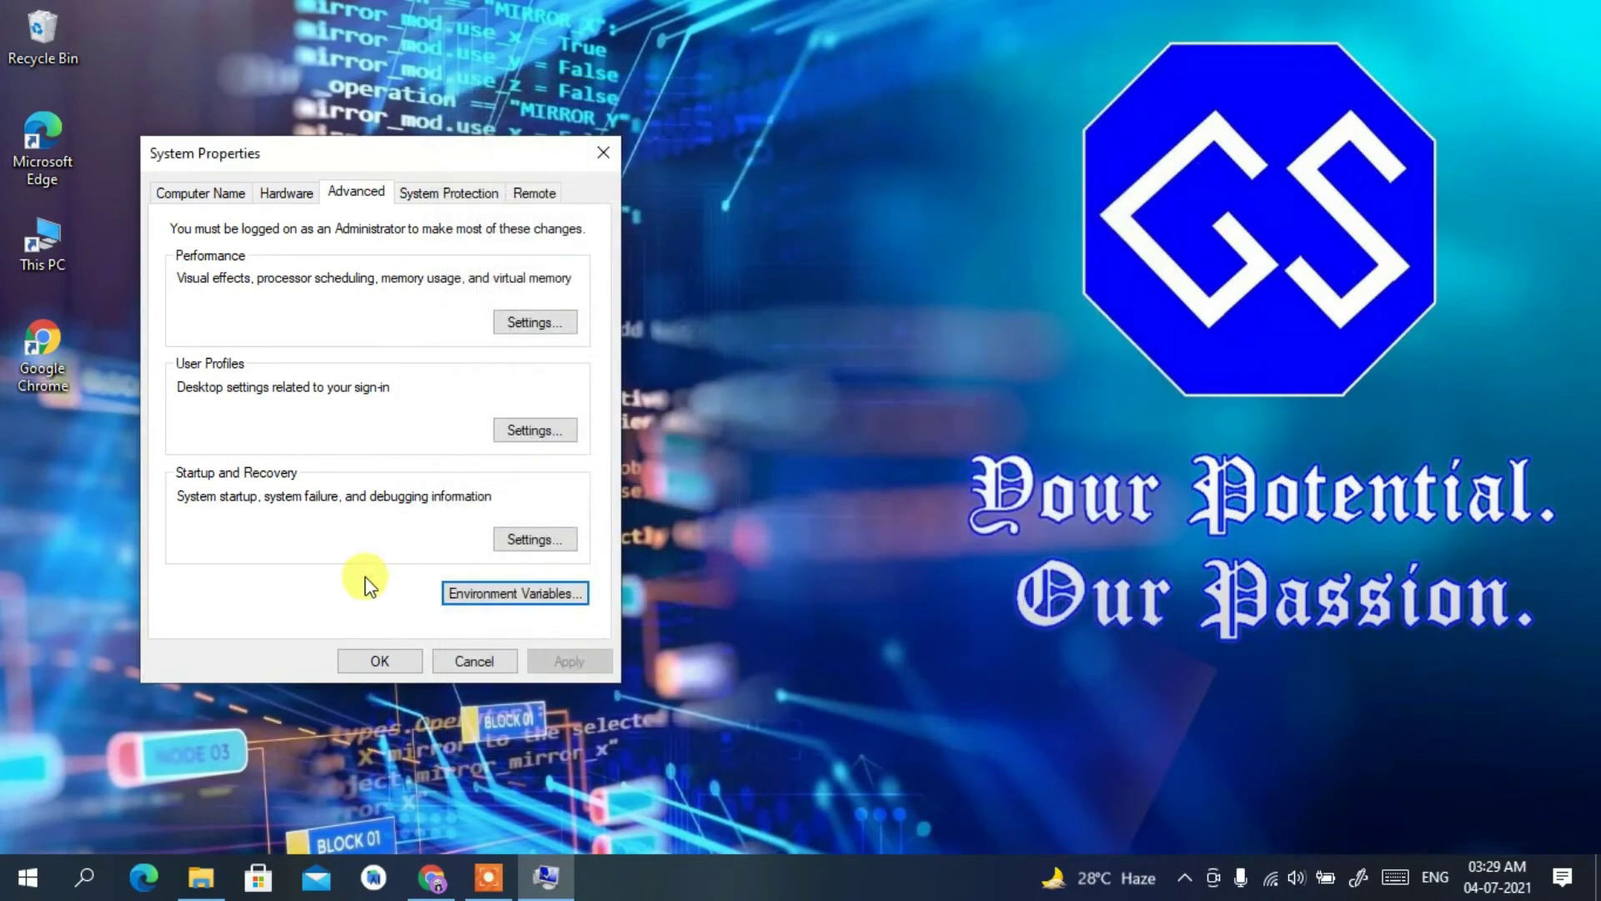
Step: Close System Properties and launch Command Prompt by searching for cmd
{"action": "left_click", "coordinate": [391, 658]}
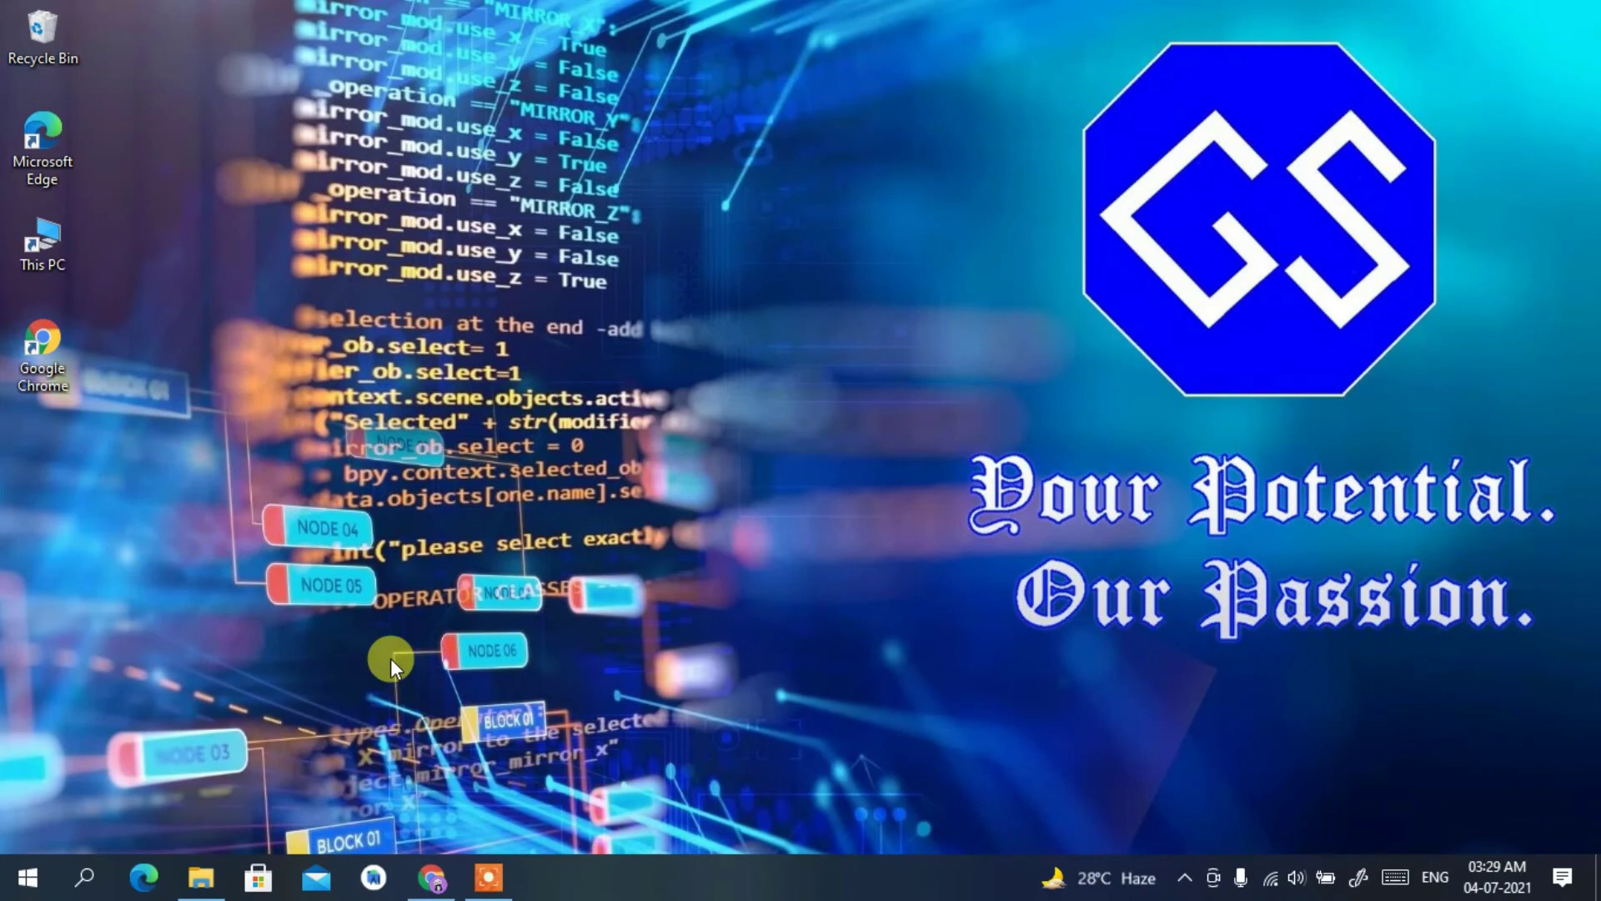
{"action": "left_click", "coordinate": [85, 877]}
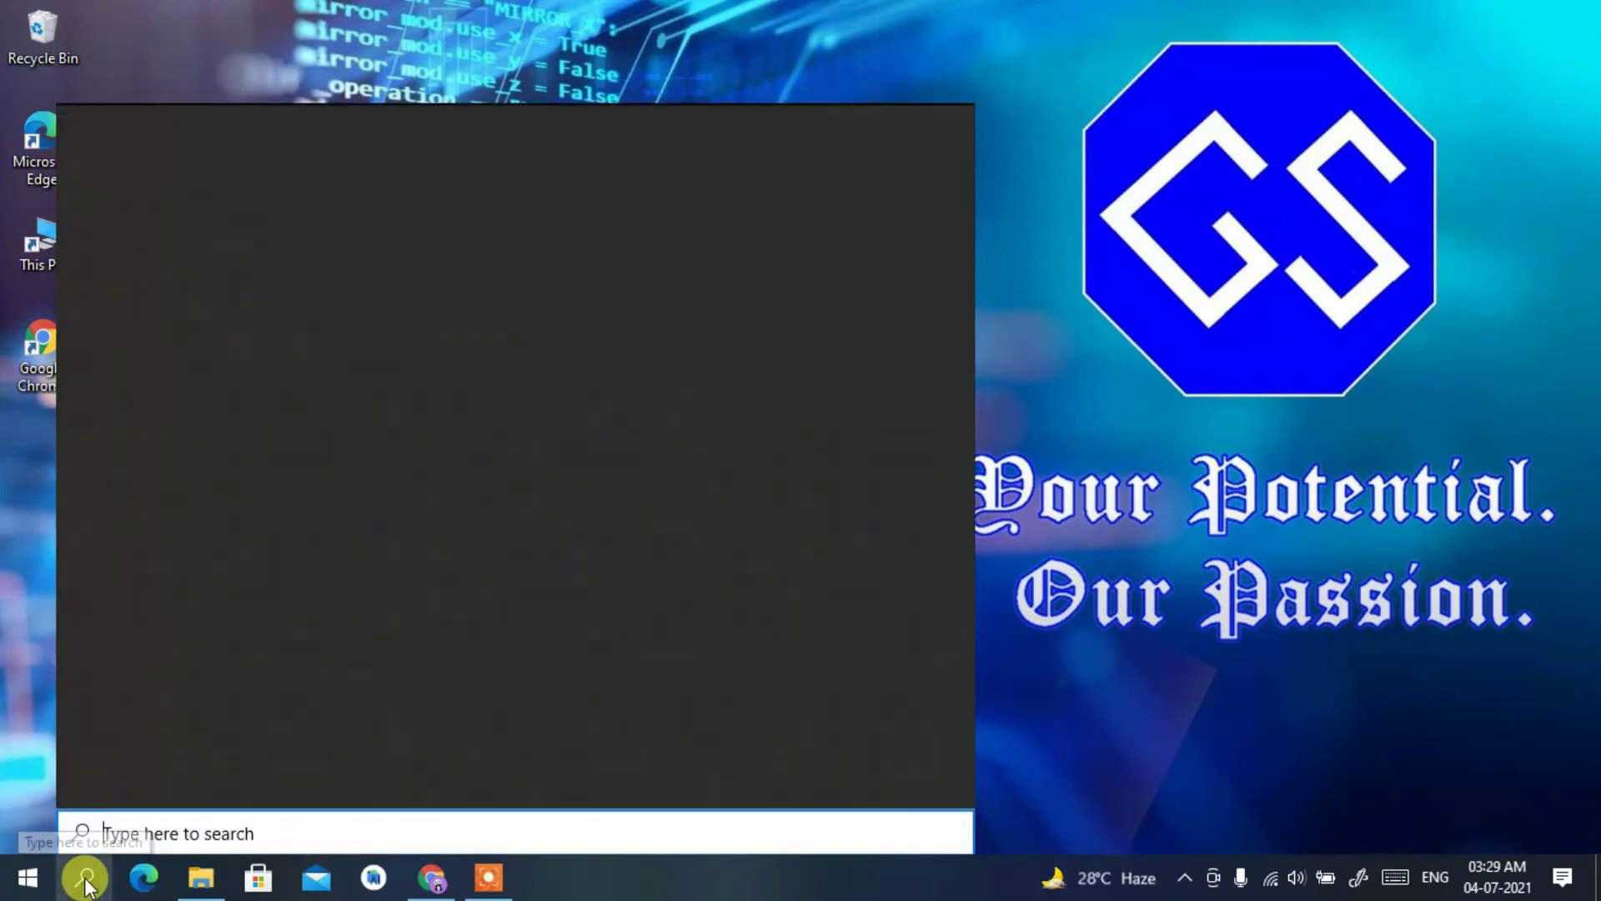
{"action": "type", "text": "cmd"}
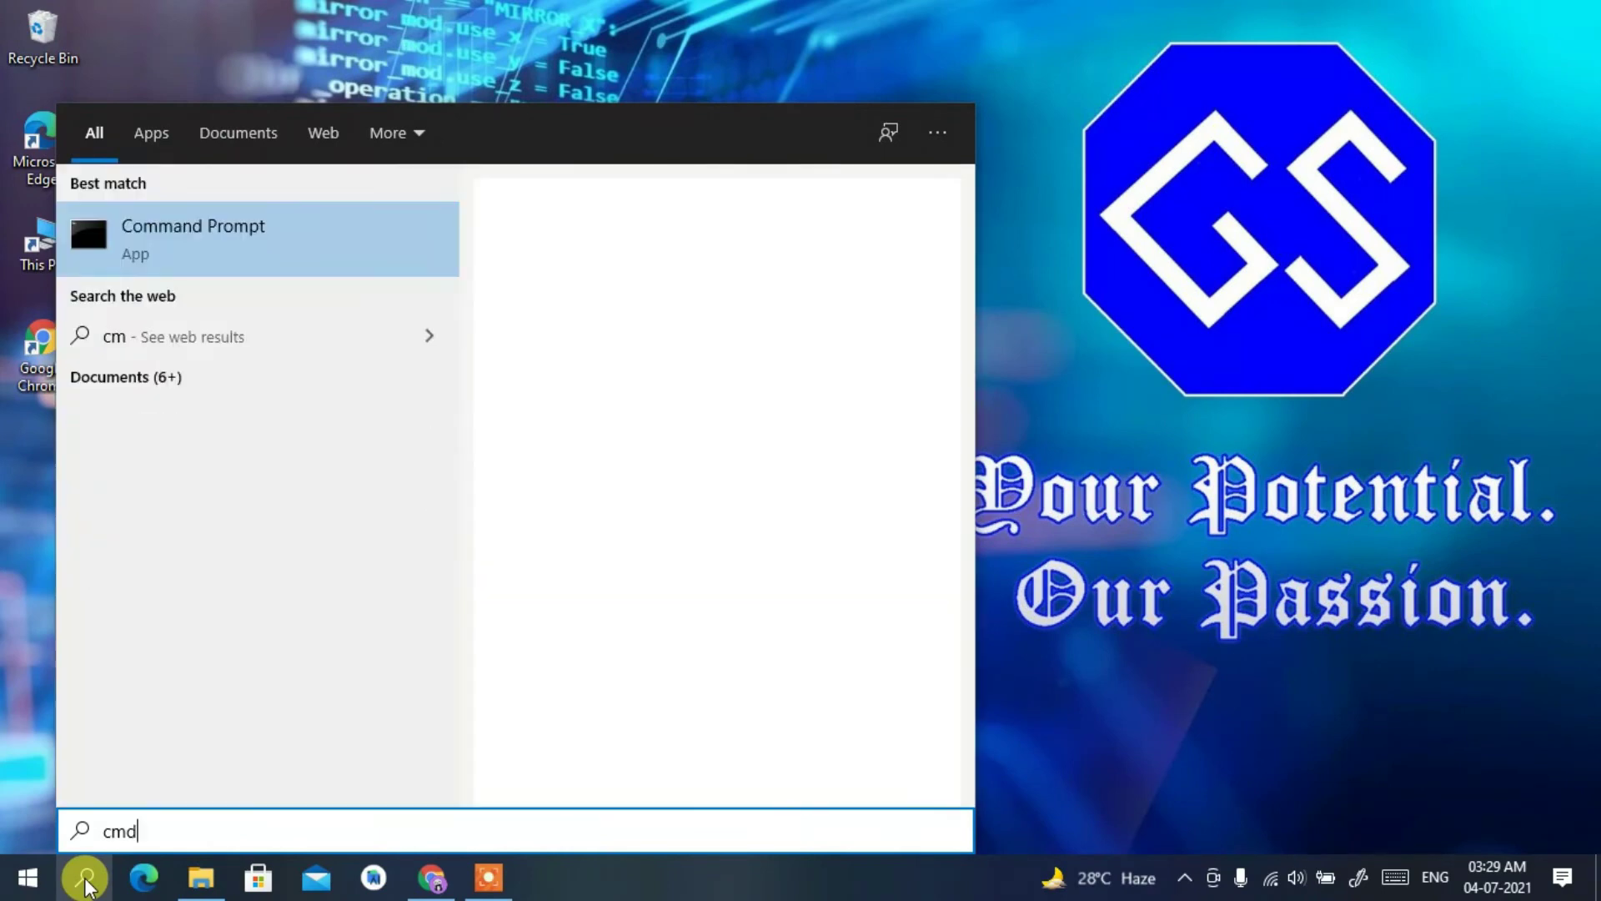
{"action": "key", "text": "Return"}
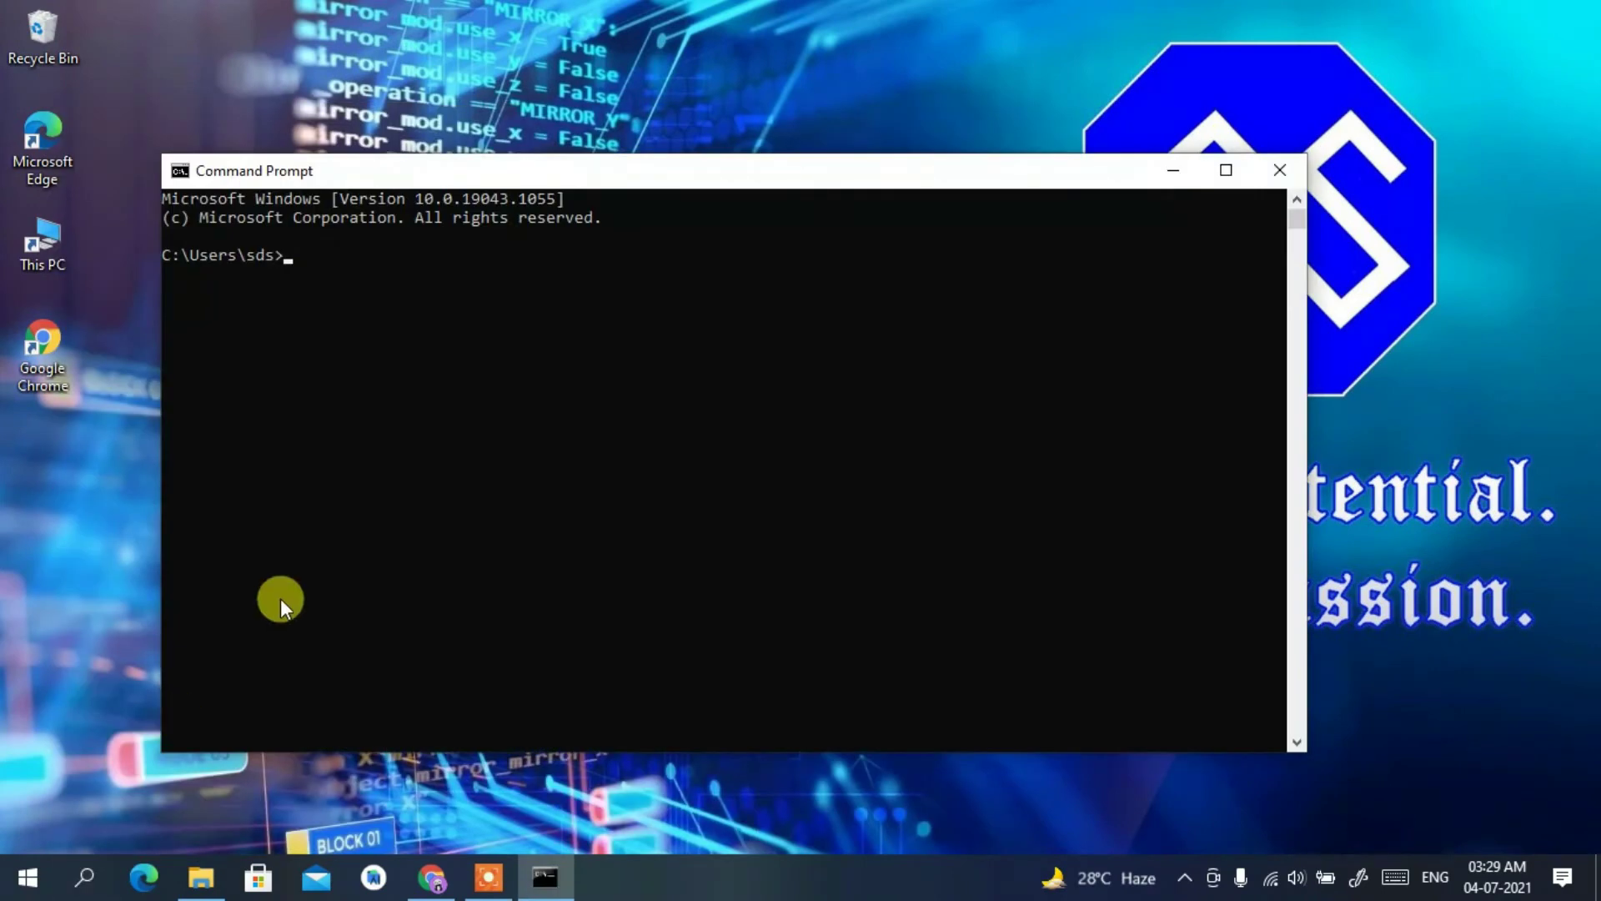
Step: Run java -version and highlight the reported version "16.0.1"
{"action": "type", "text": "java -version"}
{"action": "key", "text": "Return"}
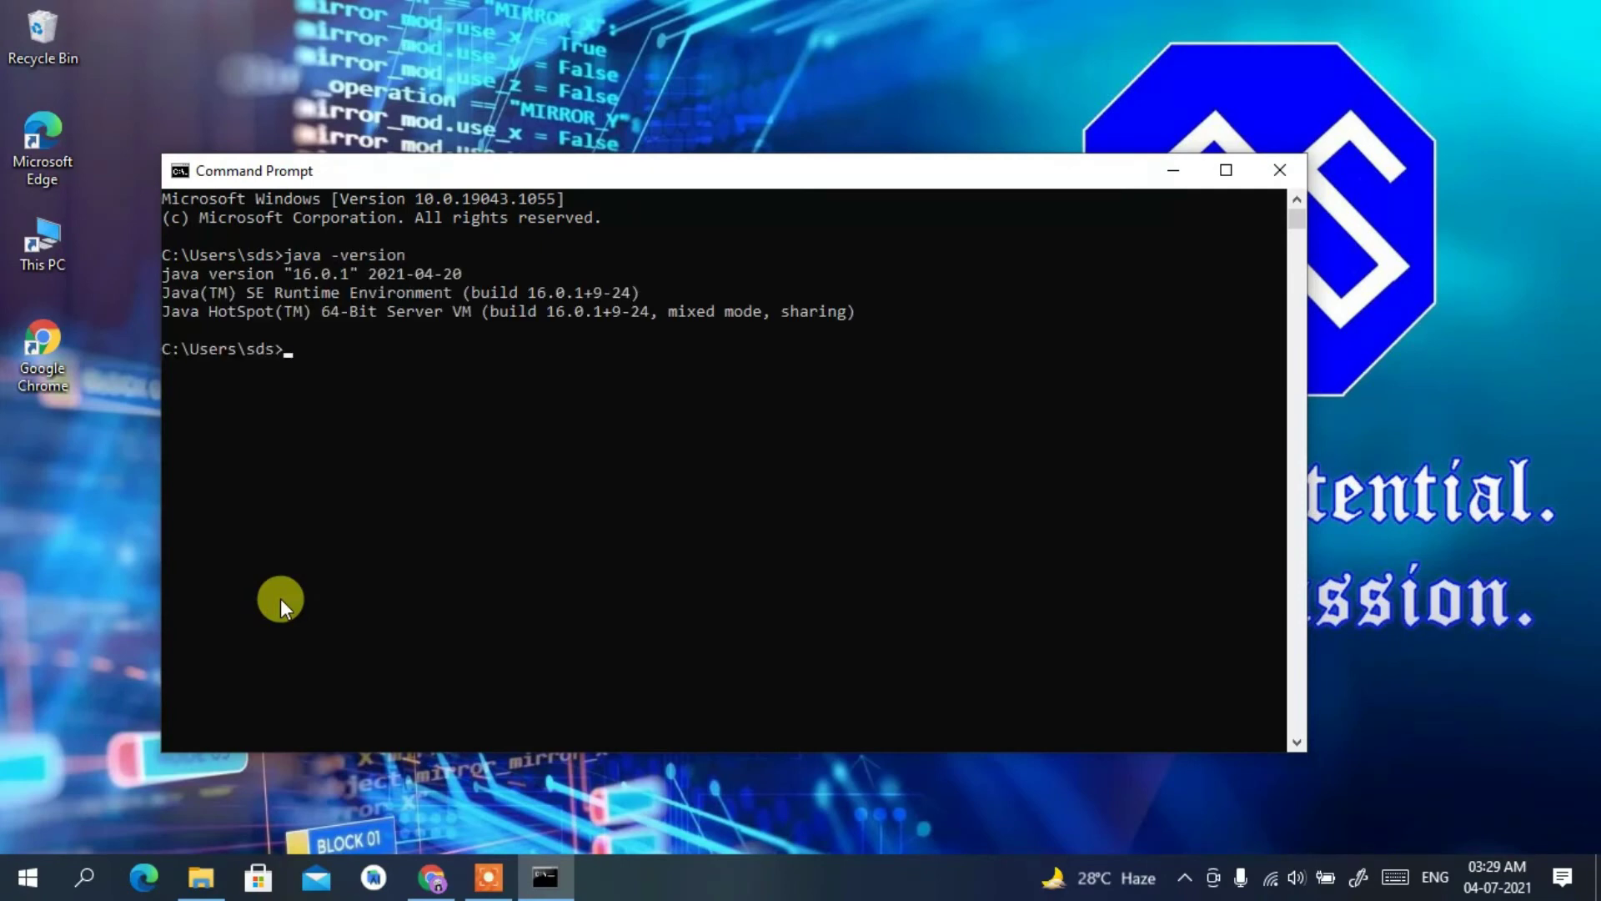
{"action": "left_click_drag", "start_coordinate": [175, 277], "coordinate": [364, 273]}
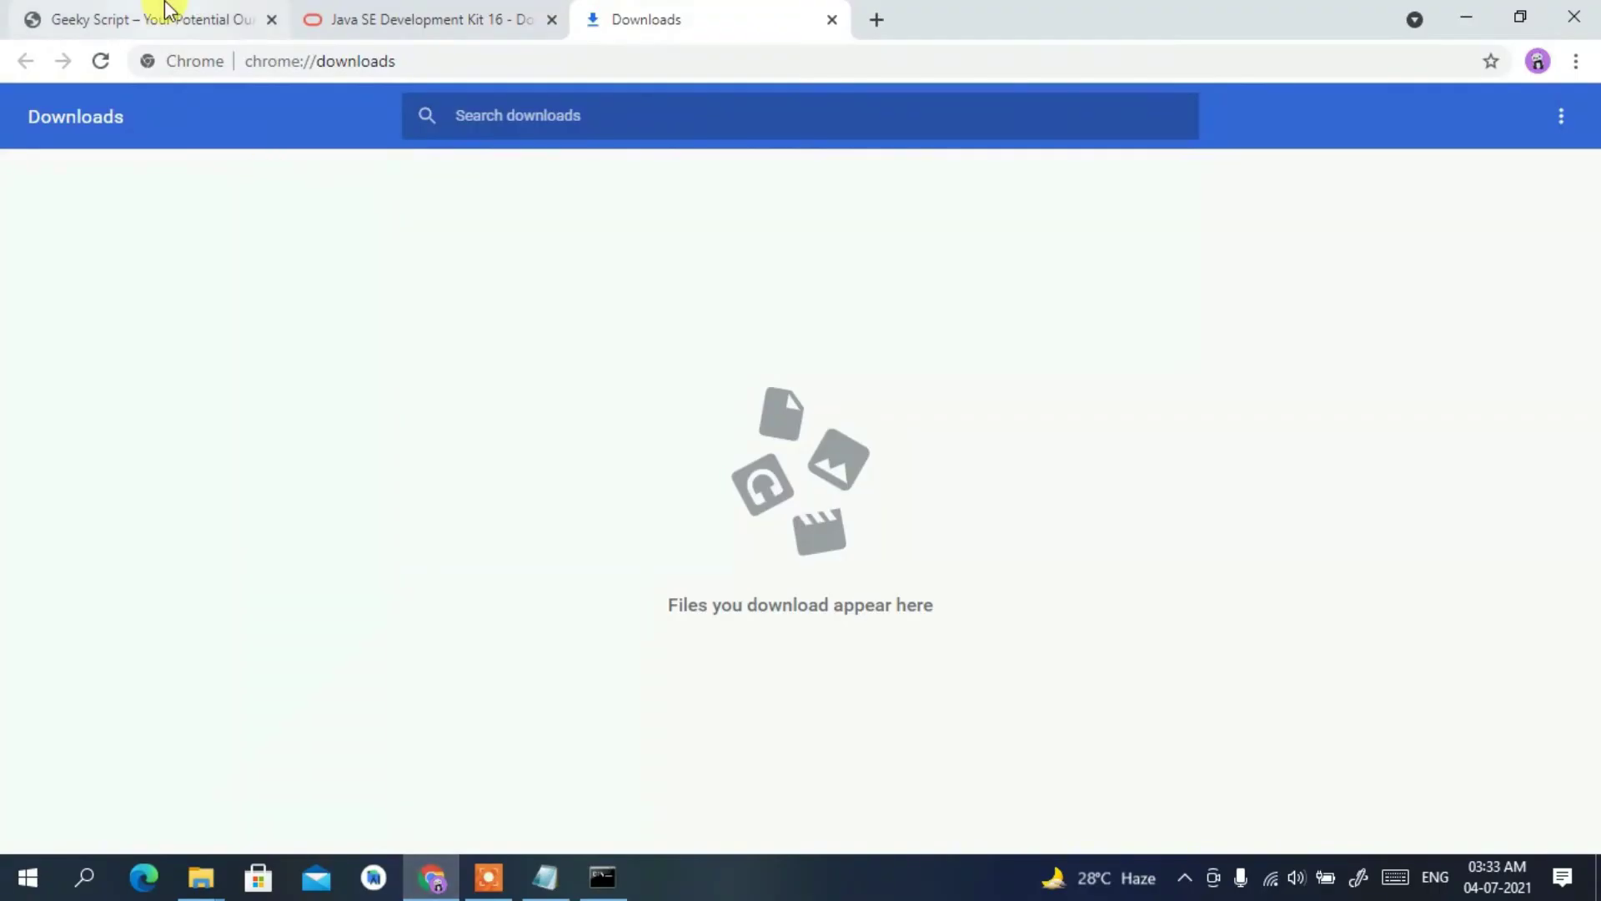
Step: Scroll through the Geeky Script home page, then minimize Chrome to reveal the HelloWorld code in Notepad
{"action": "left_click", "coordinate": [164, 12]}
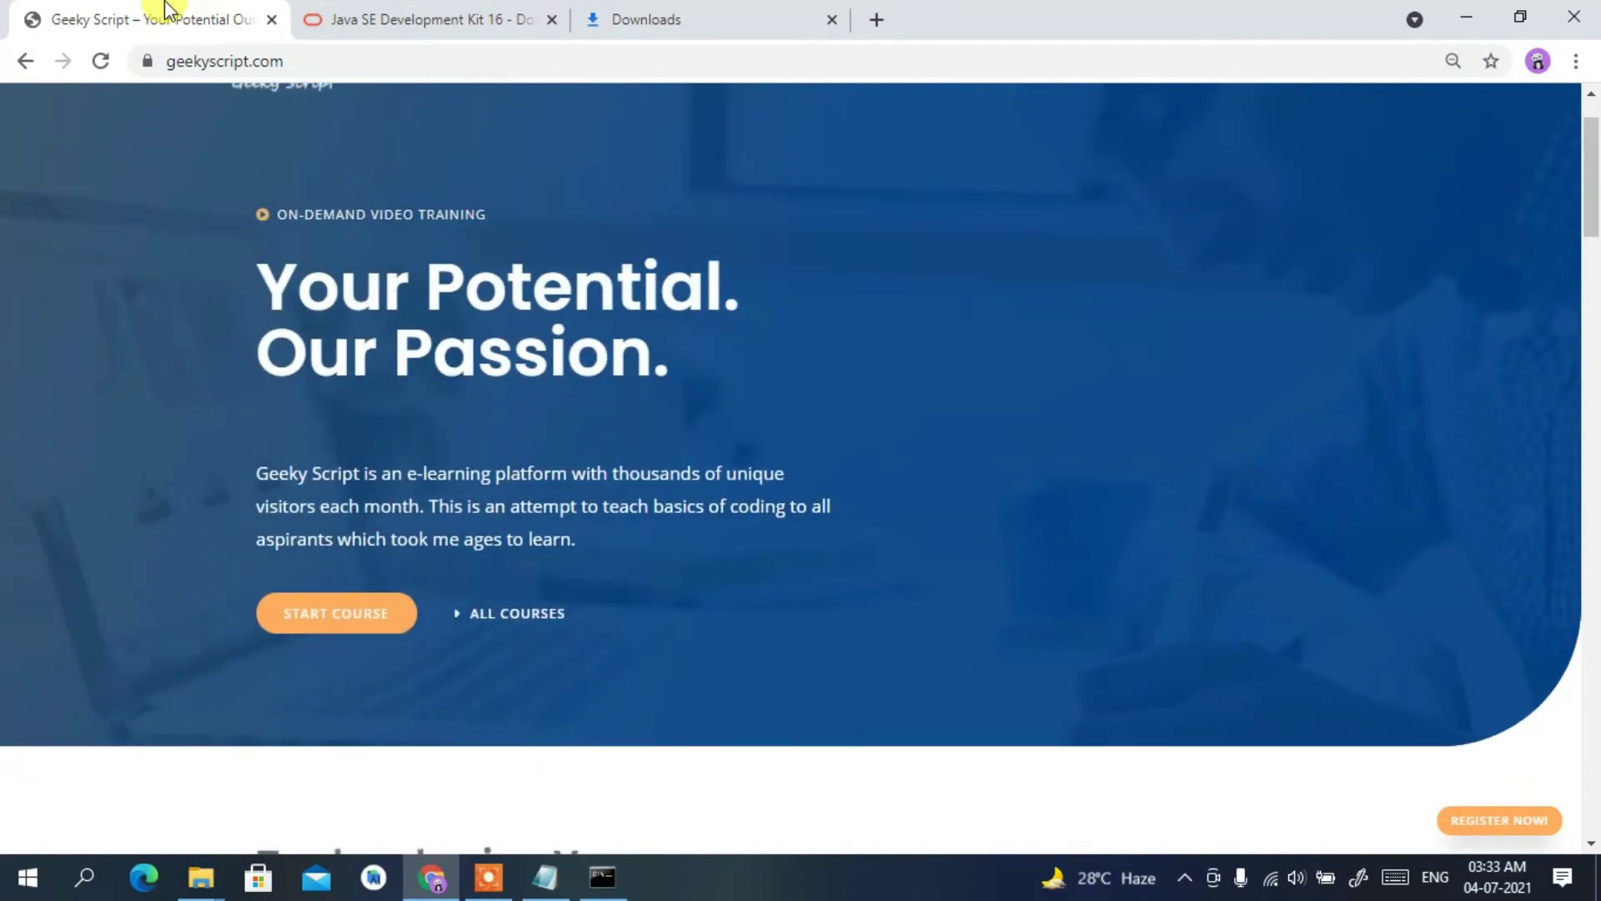
{"action": "key", "text": "Page_Down"}
{"action": "key", "text": "Page_Down"}
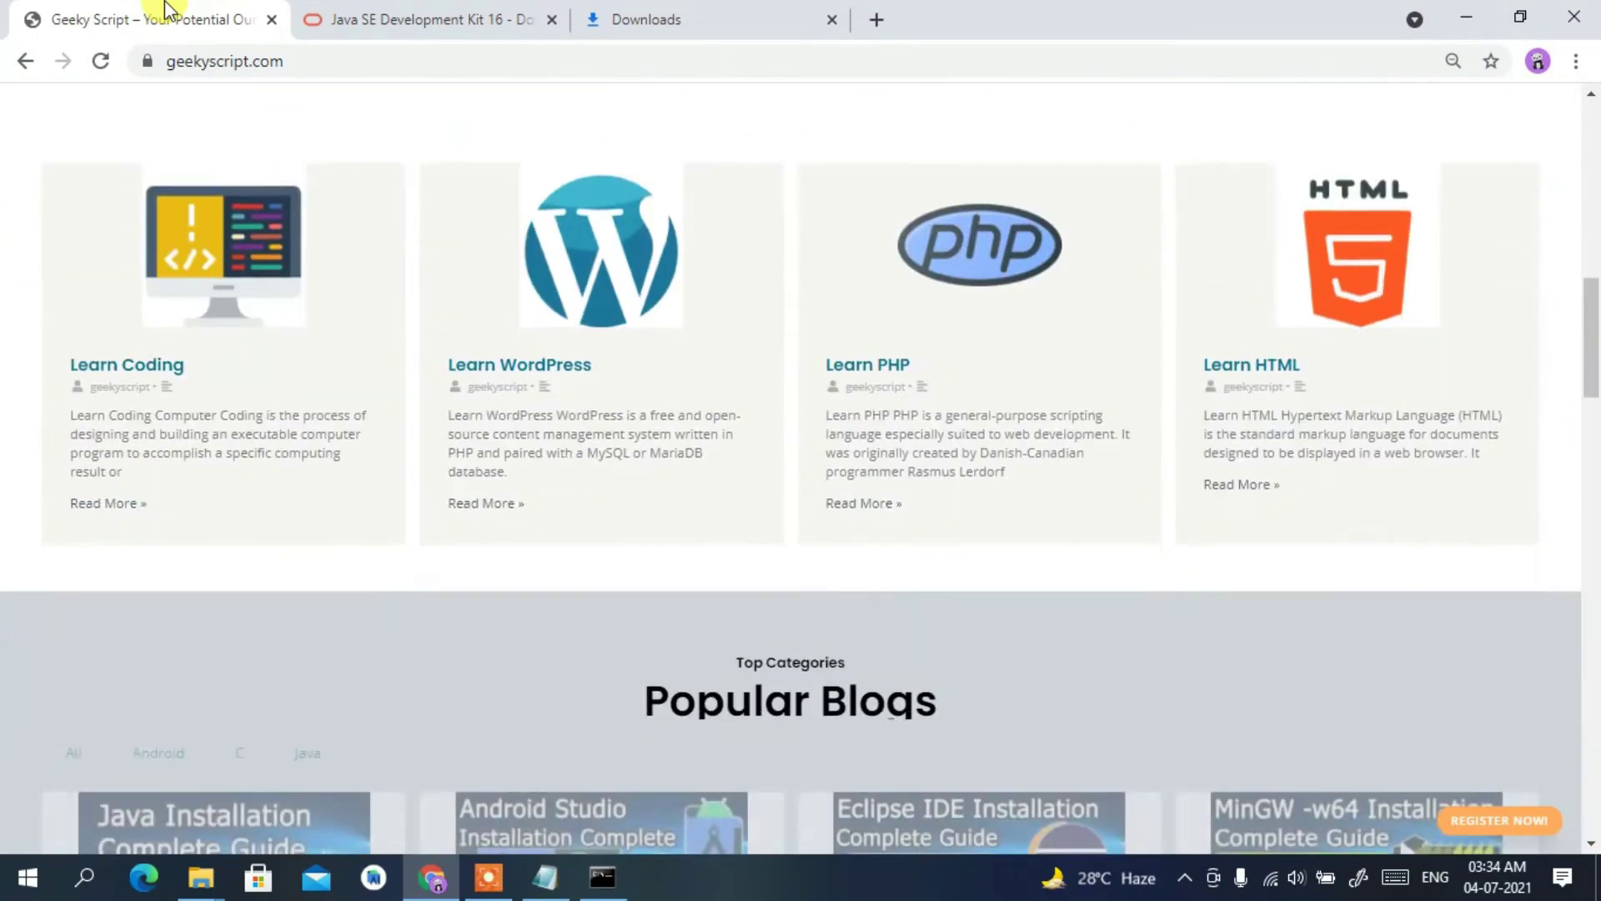
{"action": "key", "text": "Page_Down"}
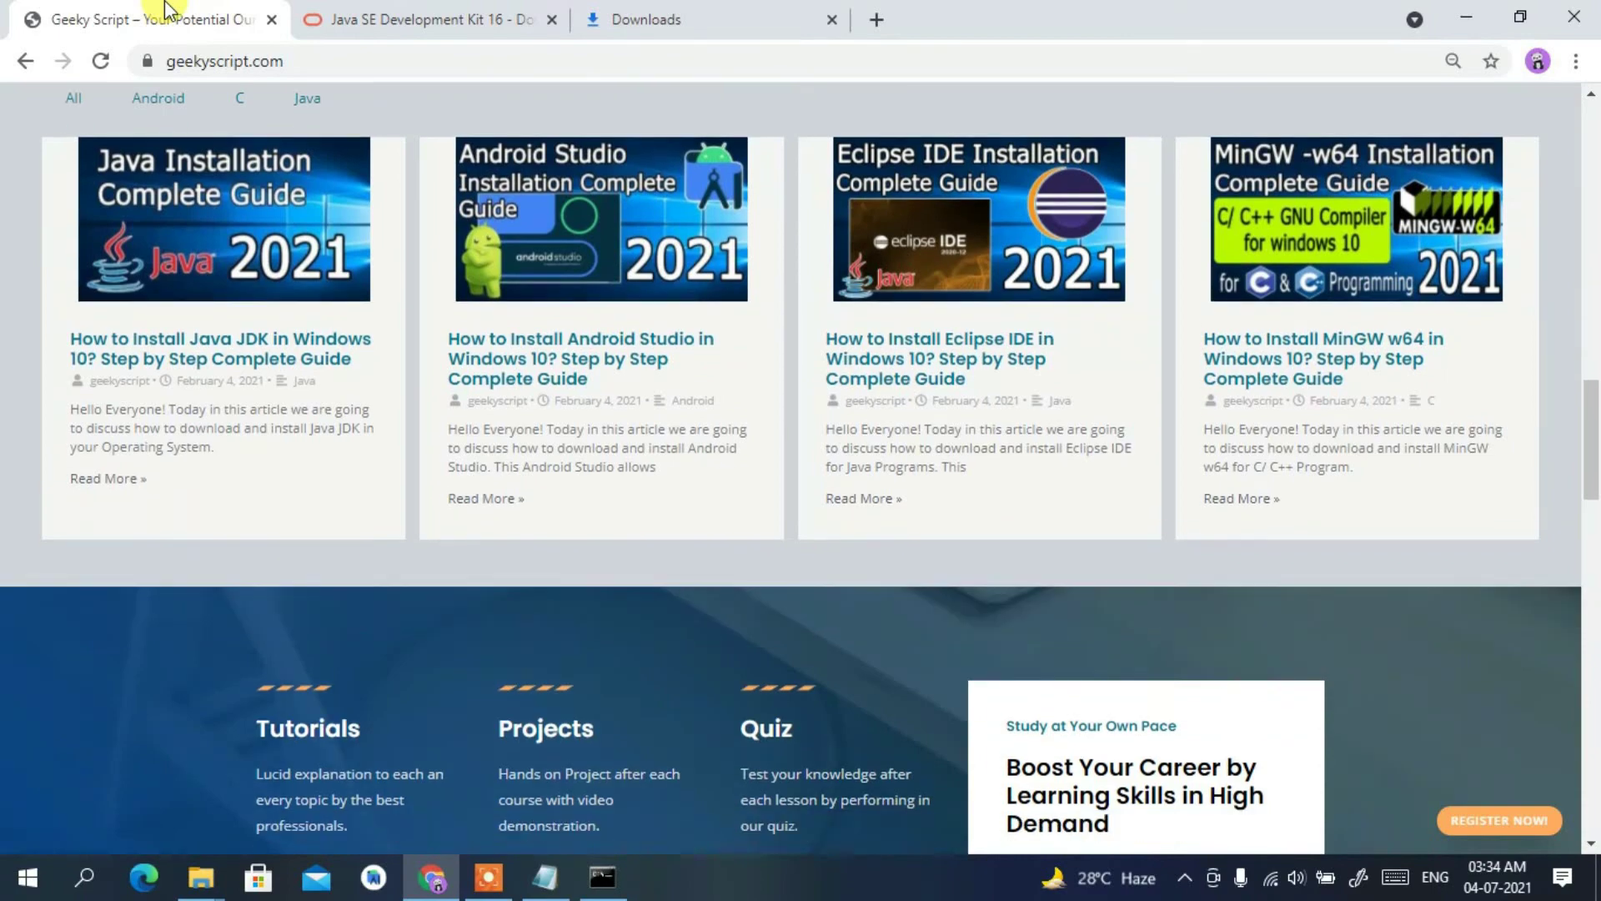
{"action": "key", "text": "Page_Down"}
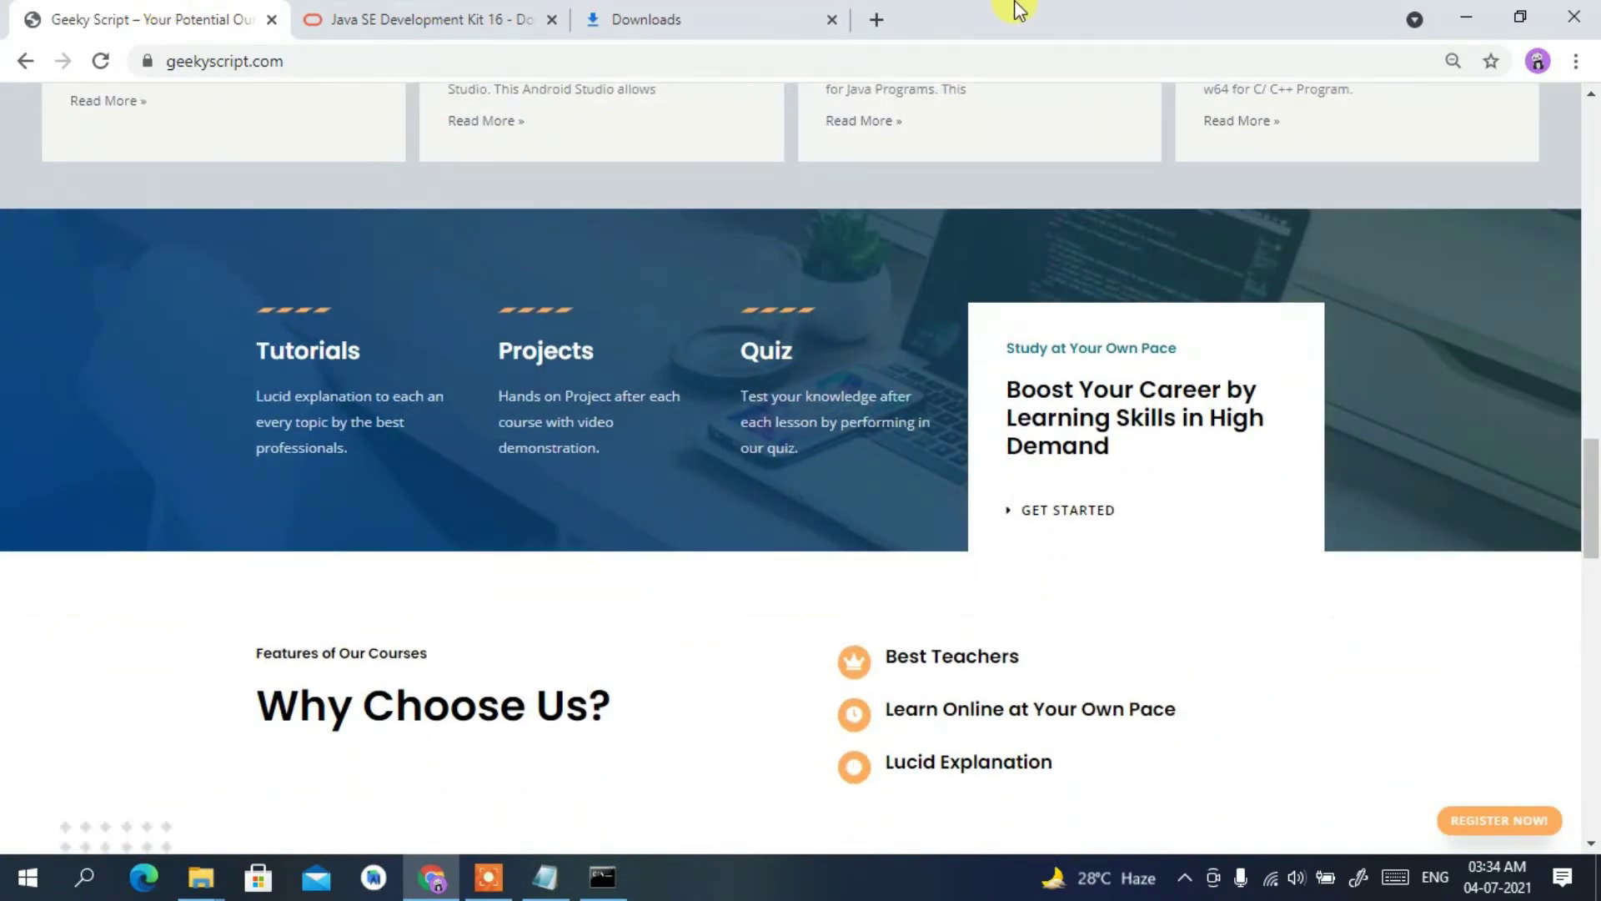
{"action": "left_click", "coordinate": [1466, 17]}
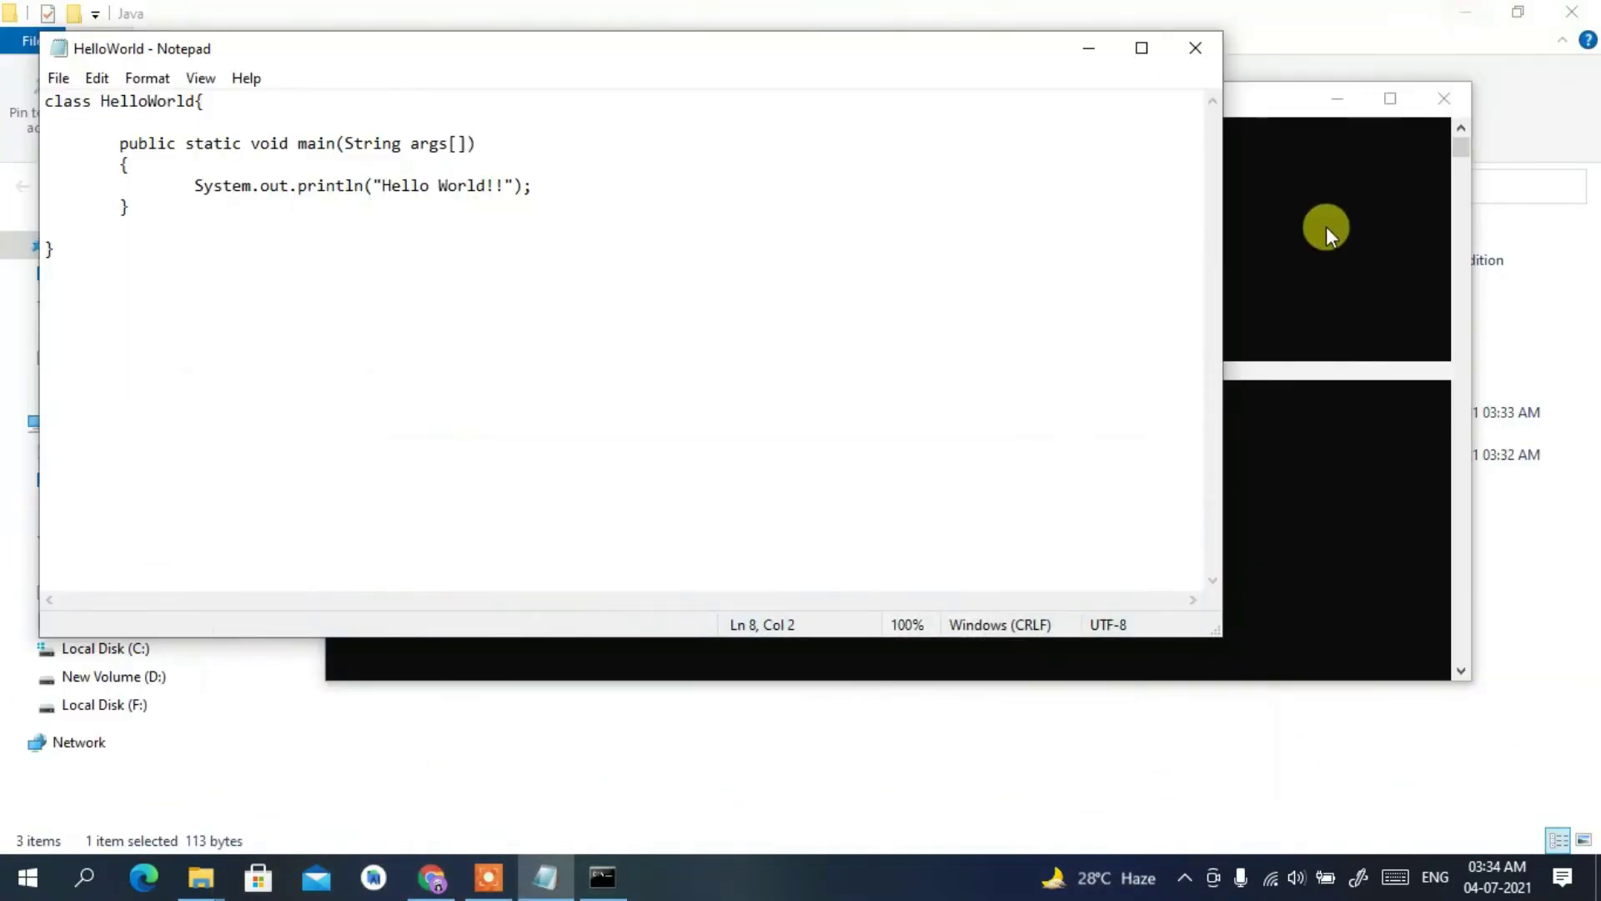